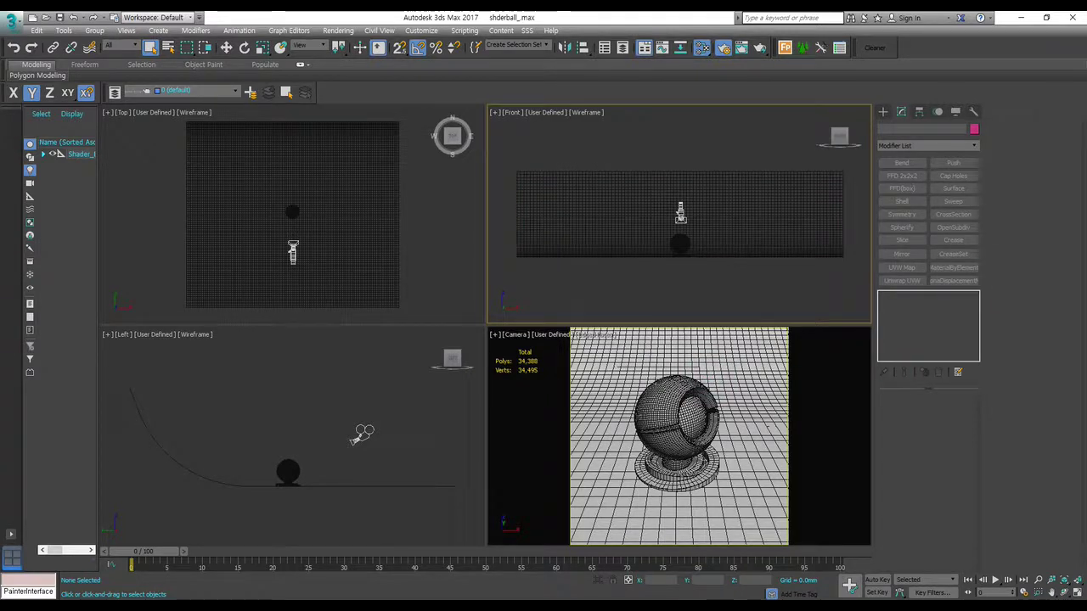
Drag the Adobe Reader material-notes window over the 3ds Max viewports.
drag(1086, 15, 701, 15)
Maximize Reader to read the diffuse, reflection and refraction notes, then minimize it.
double_click(701, 15)
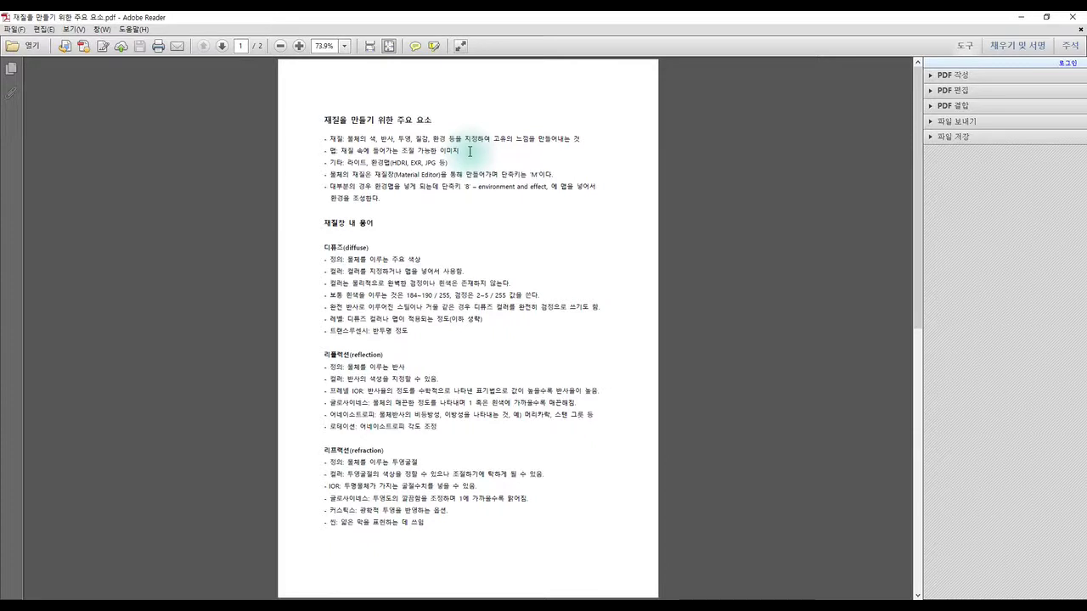
click(1022, 17)
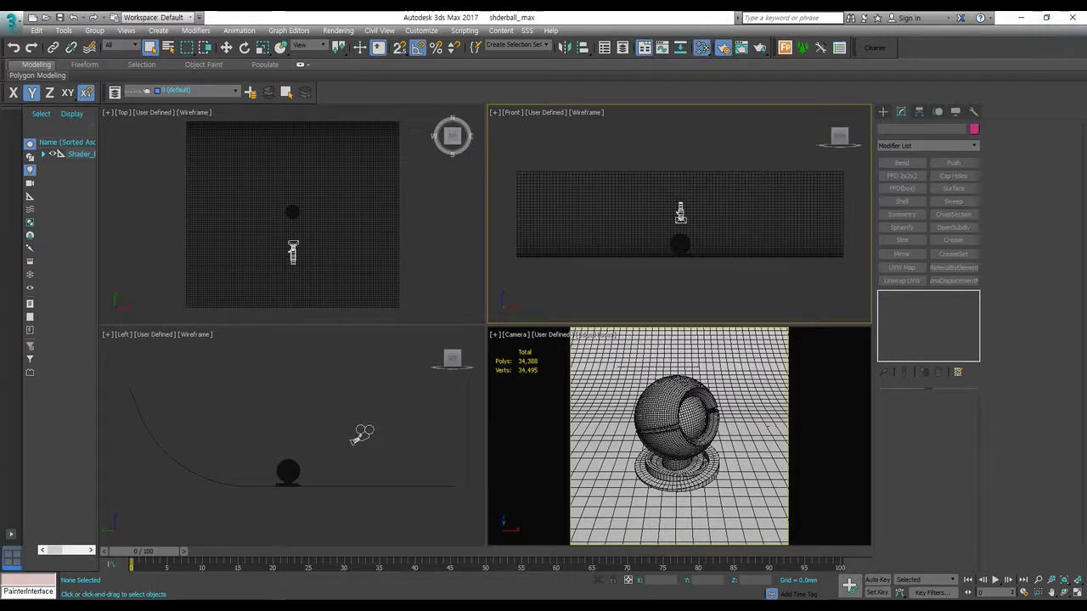
Open the Slate Material Editor and arrange the Material #33 and Checker nodes closer together.
click(701, 47)
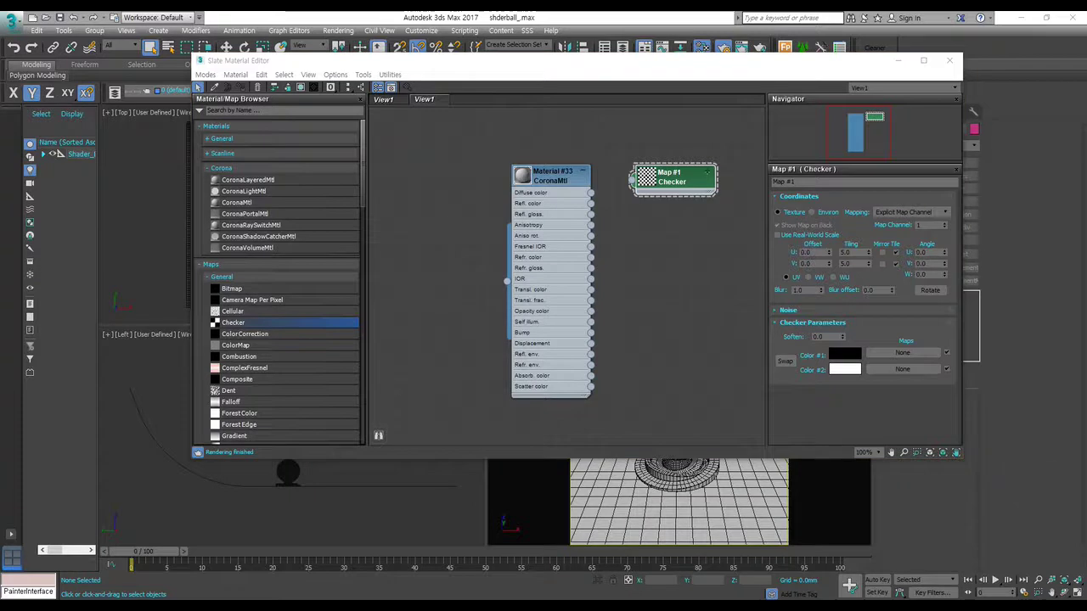
drag(667, 189, 655, 201)
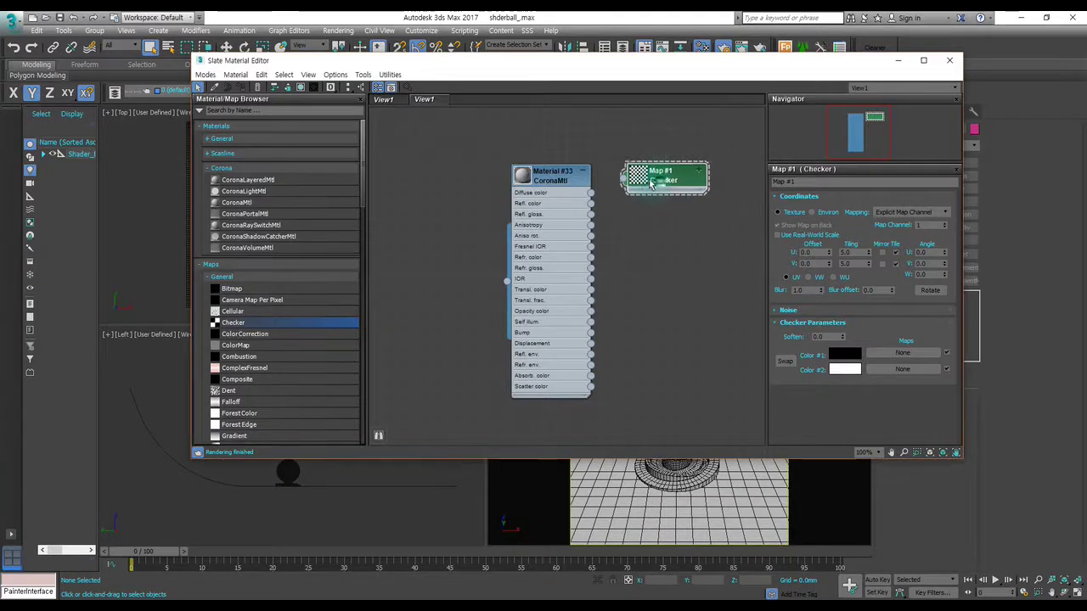
drag(550, 182, 497, 167)
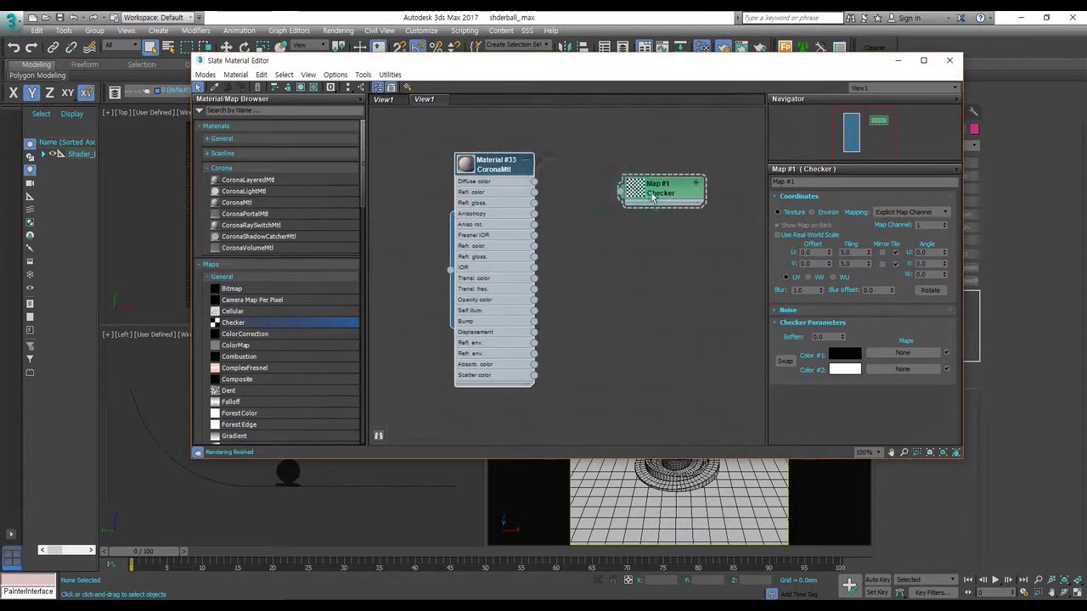
drag(654, 196, 600, 175)
Switch to the Compact Material Editor showing 01 - Default and move it off the camera view.
click(205, 74)
click(217, 88)
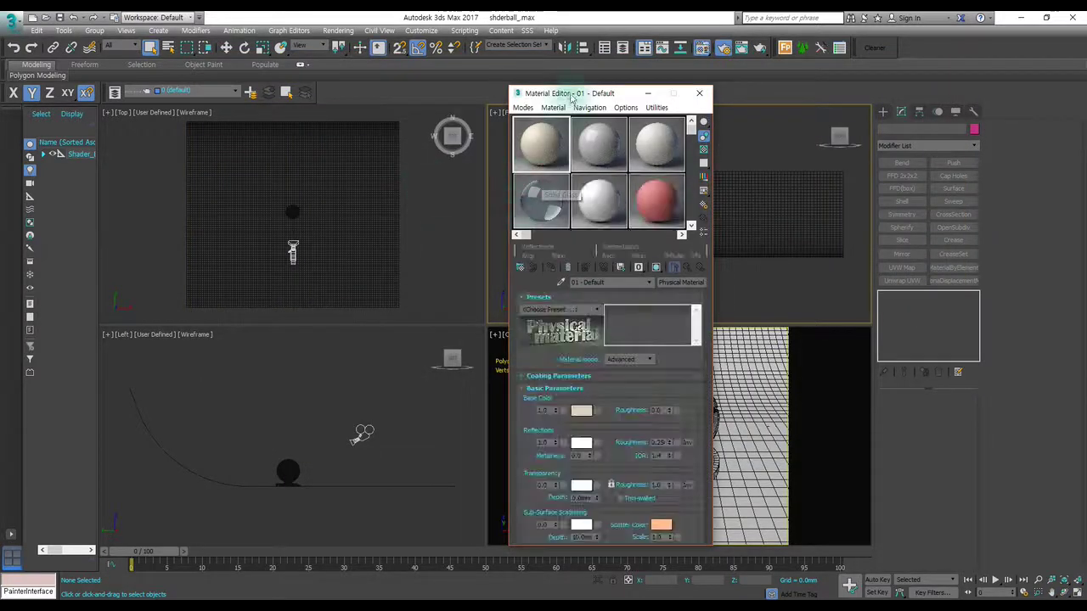
drag(592, 99, 494, 71)
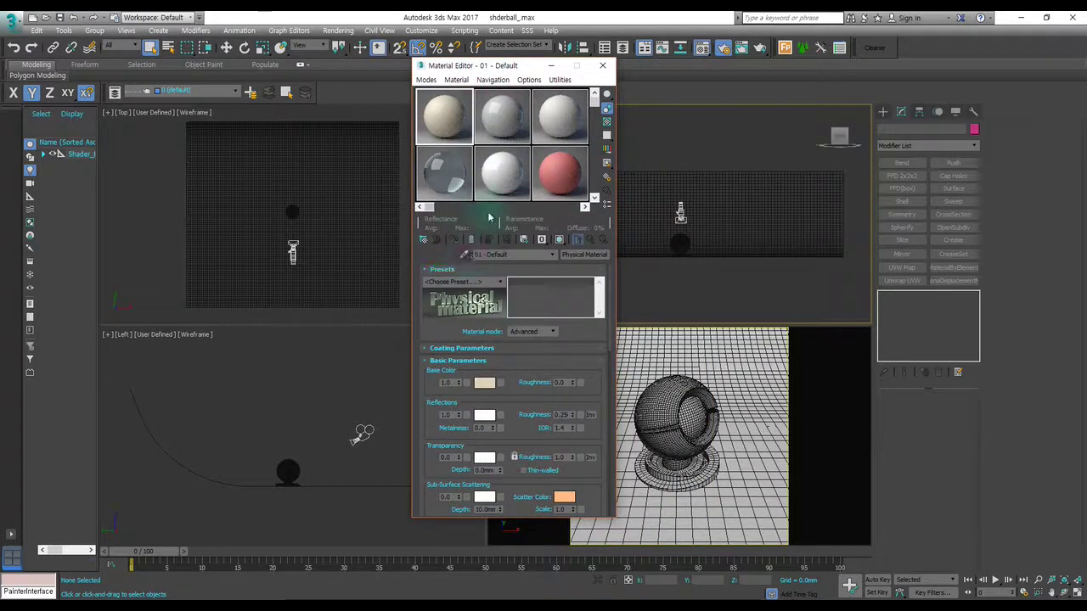
scroll(526, 357, down, 6)
scroll(544, 357, up, 2)
scroll(543, 348, up, 2)
scroll(543, 349, up, 2)
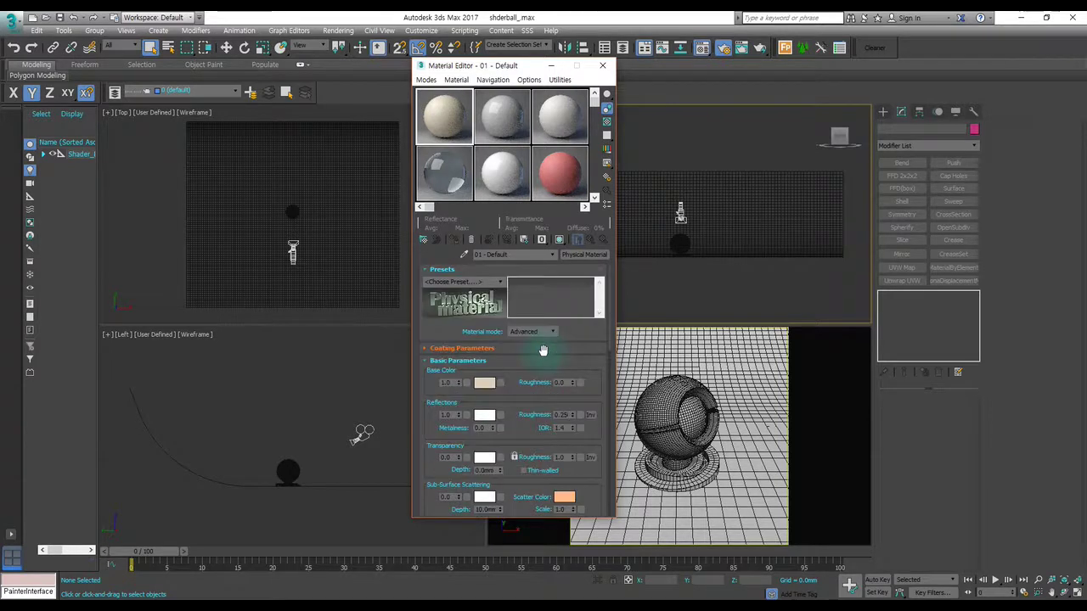
click(426, 79)
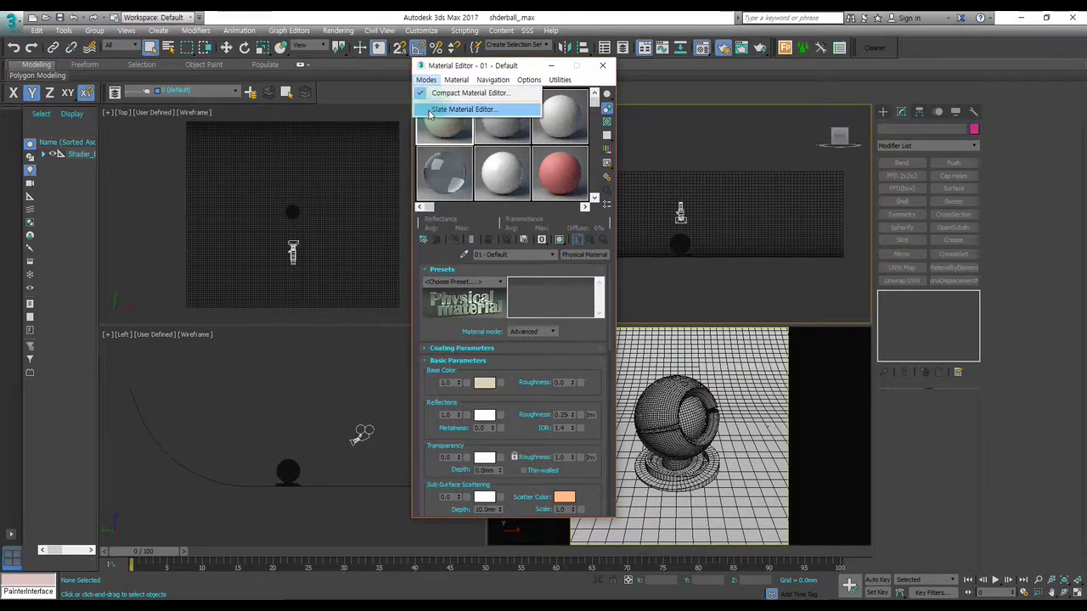
Return to the Slate editor and place Material #33 beside the Map #1 Checker node.
click(459, 109)
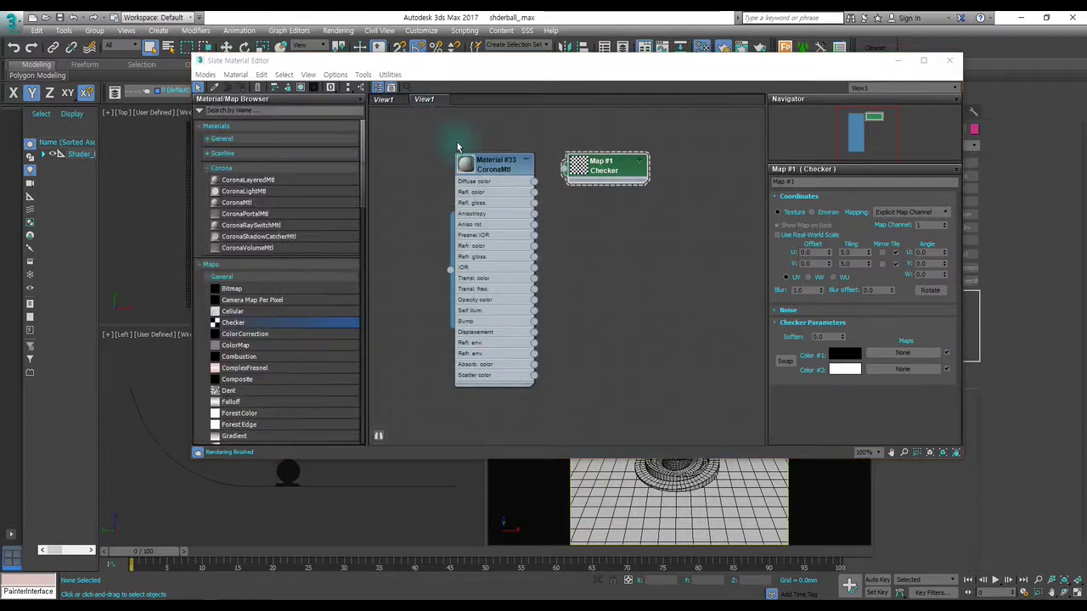
drag(497, 167, 472, 165)
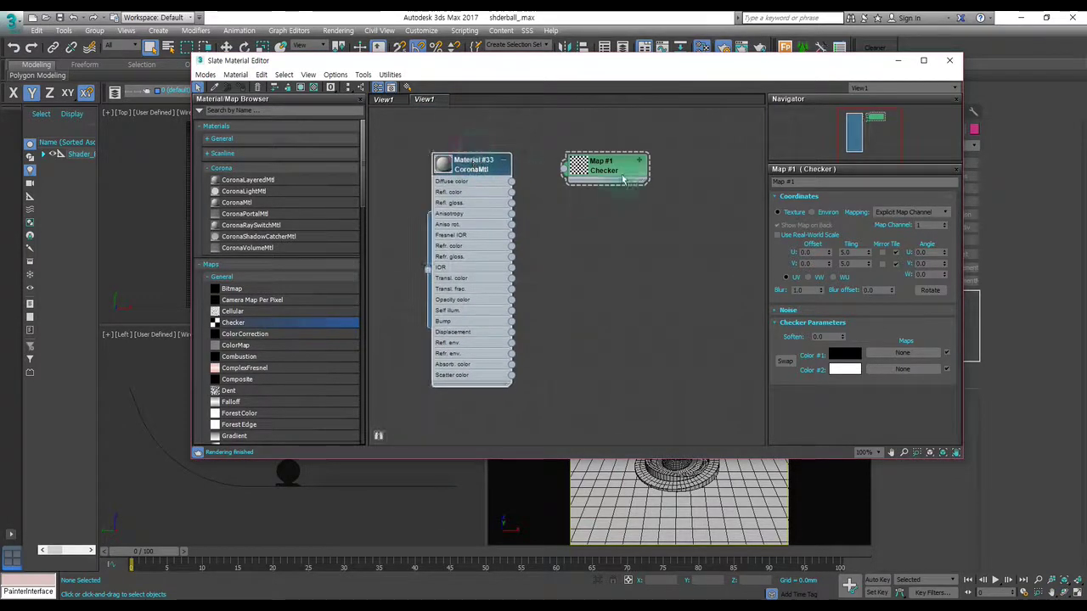
drag(616, 178, 605, 178)
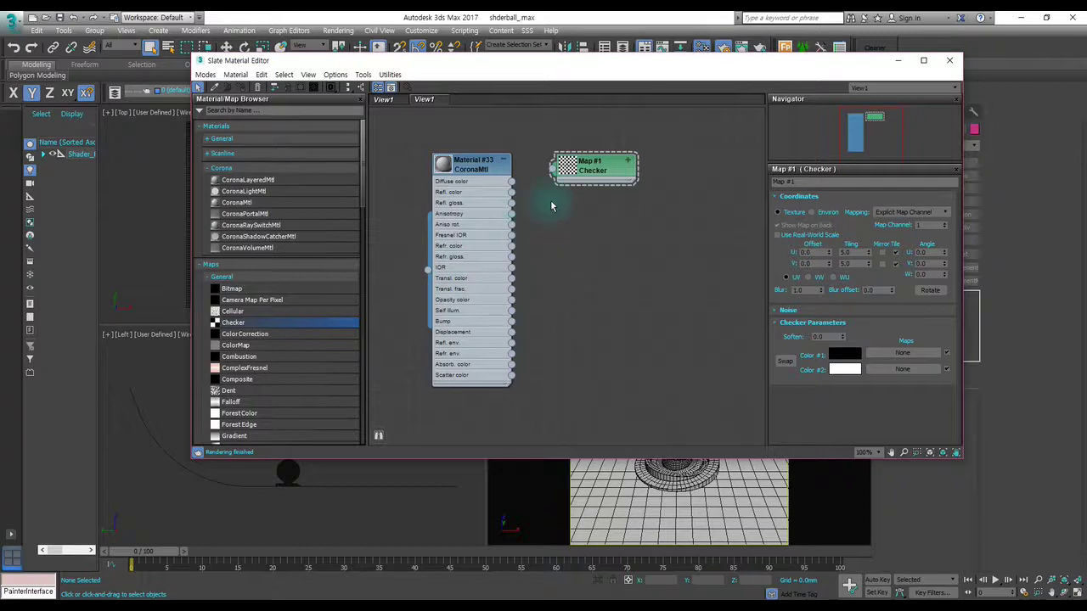
click(205, 74)
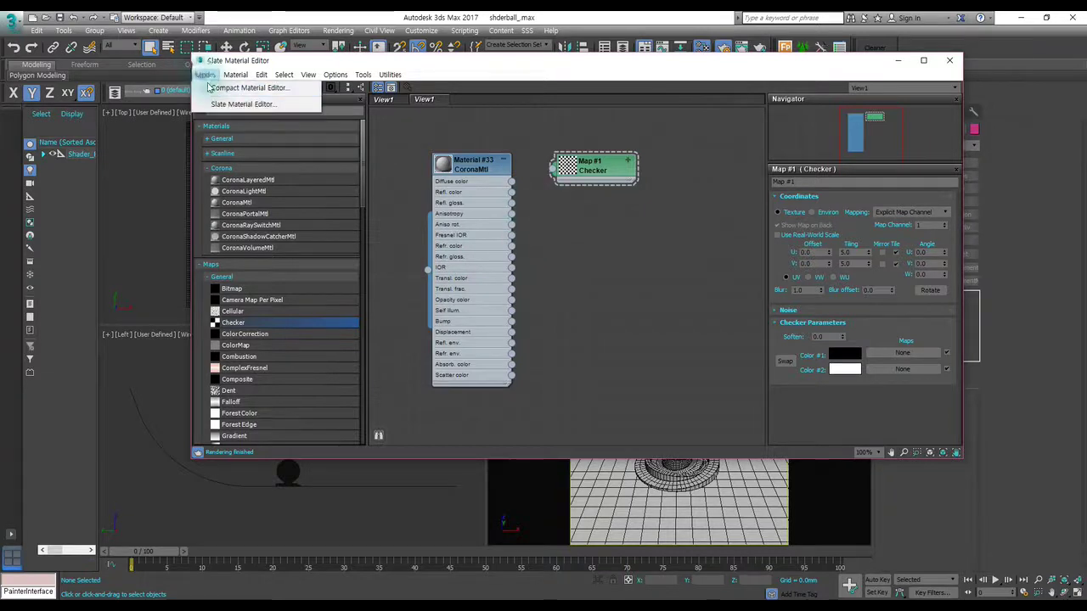
click(235, 85)
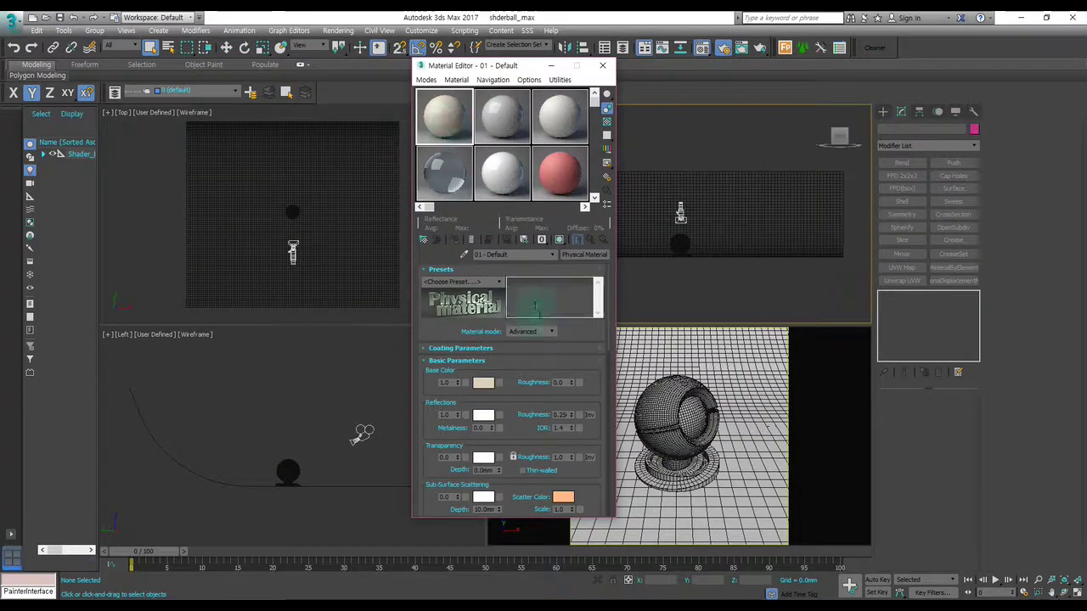
scroll(527, 371, down, 3)
scroll(522, 356, down, 3)
scroll(520, 351, down, 3)
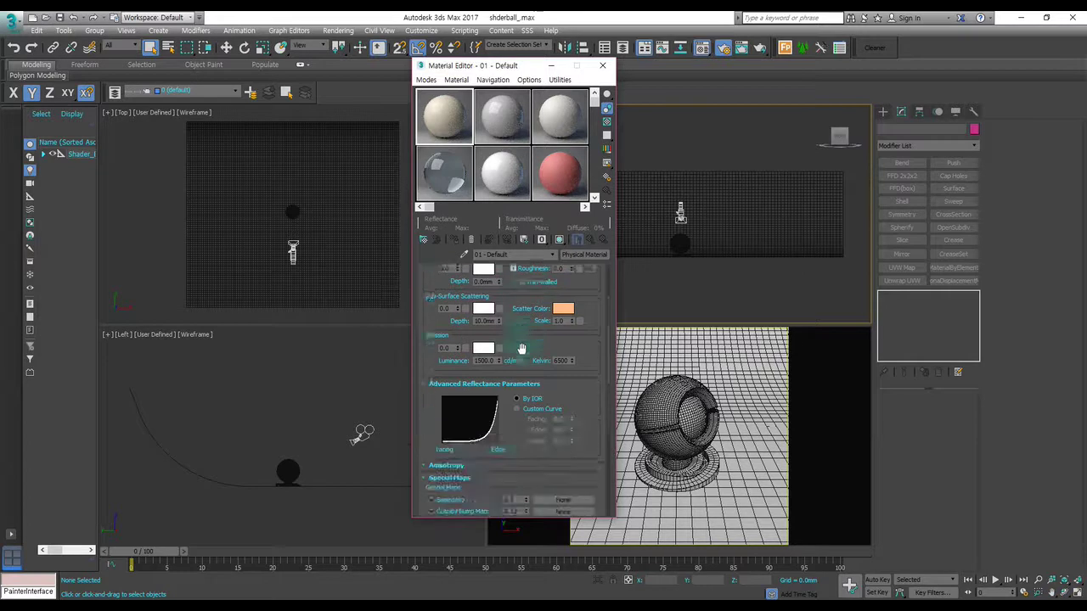
scroll(520, 352, down, 3)
scroll(514, 352, down, 3)
scroll(497, 357, down, 3)
scroll(494, 363, down, 2)
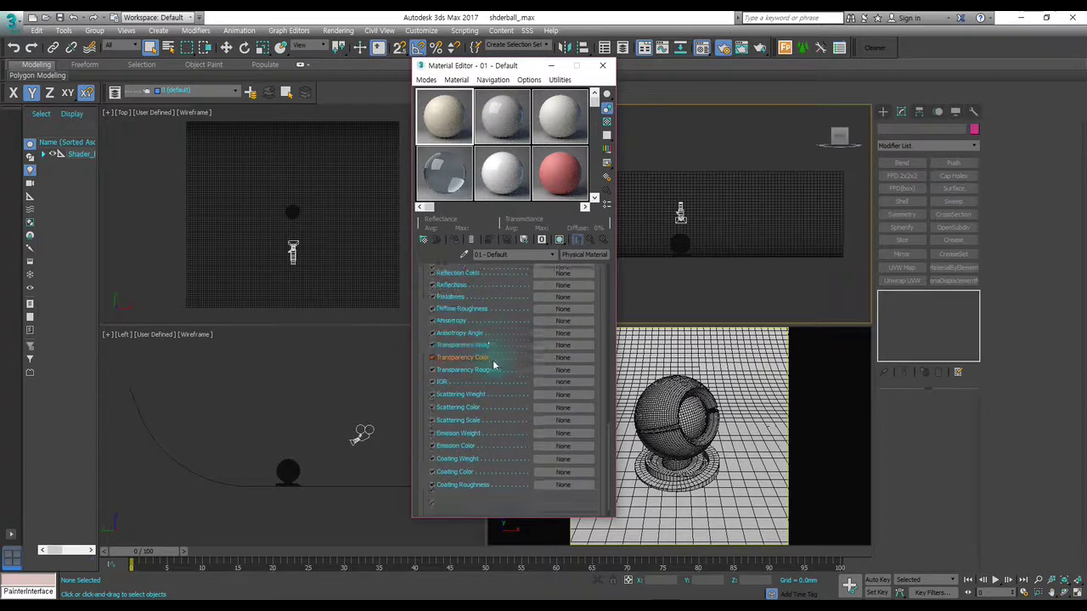
scroll(493, 361, up, 3)
scroll(488, 348, up, 3)
scroll(484, 340, up, 3)
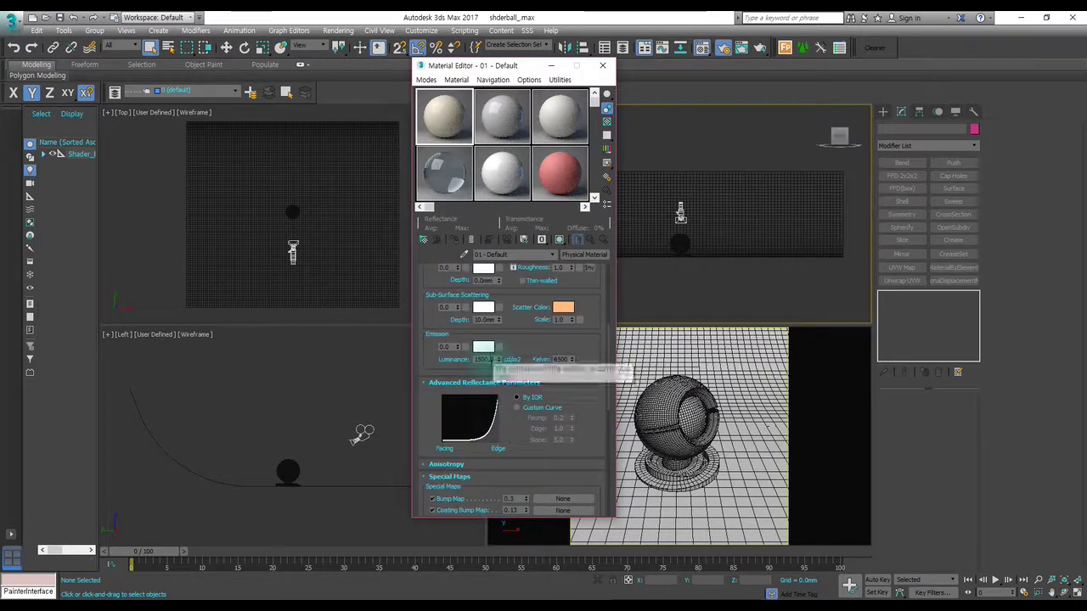
scroll(476, 298, up, 3)
click(425, 80)
click(441, 110)
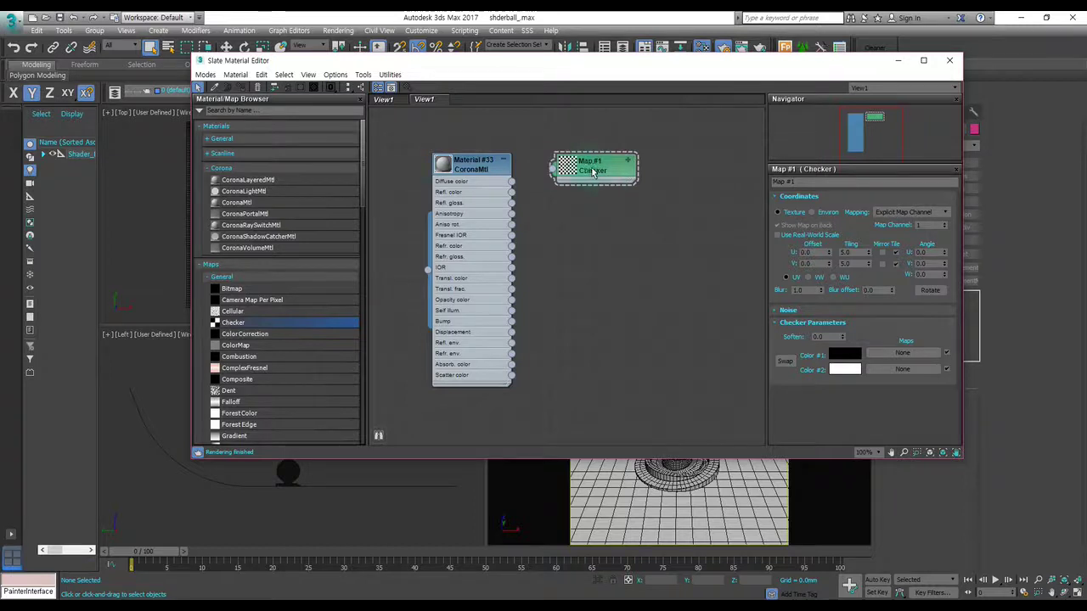
Nudge the Checker node and look through the Modes and Material menus.
drag(597, 169, 602, 171)
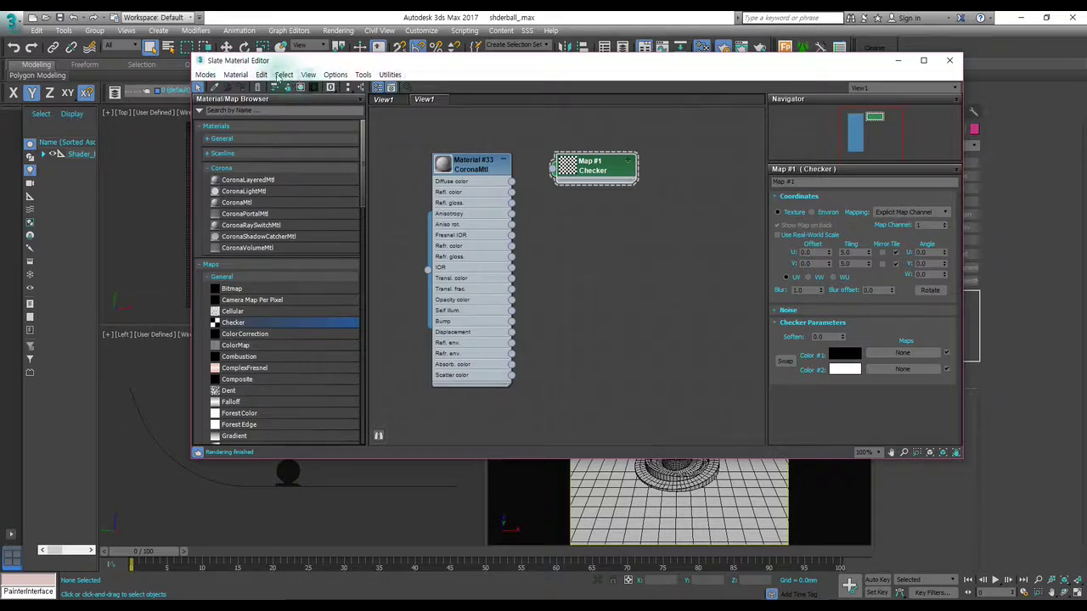
click(206, 75)
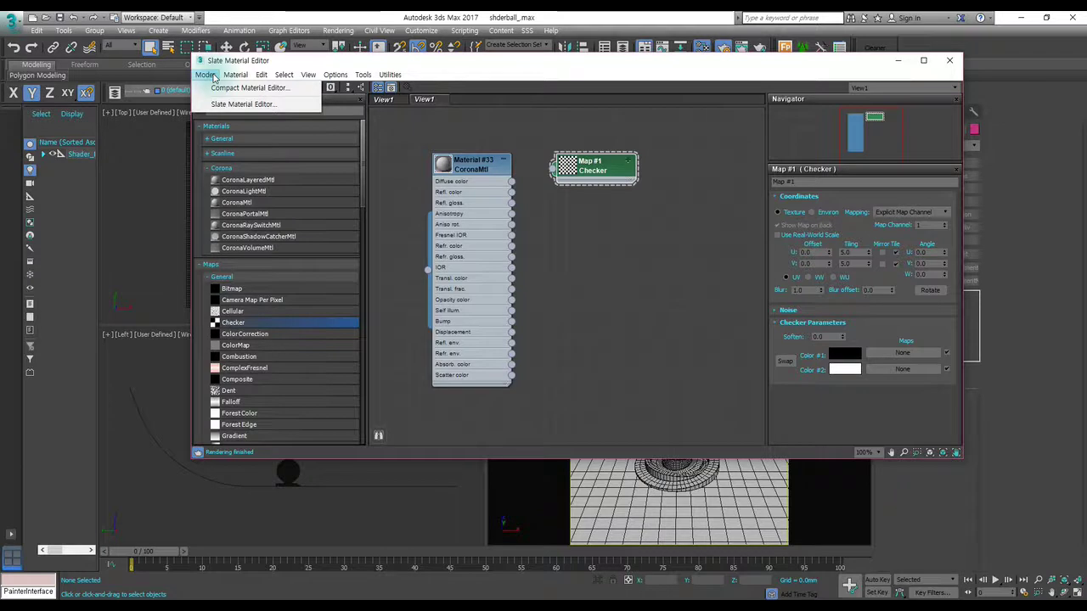
click(220, 88)
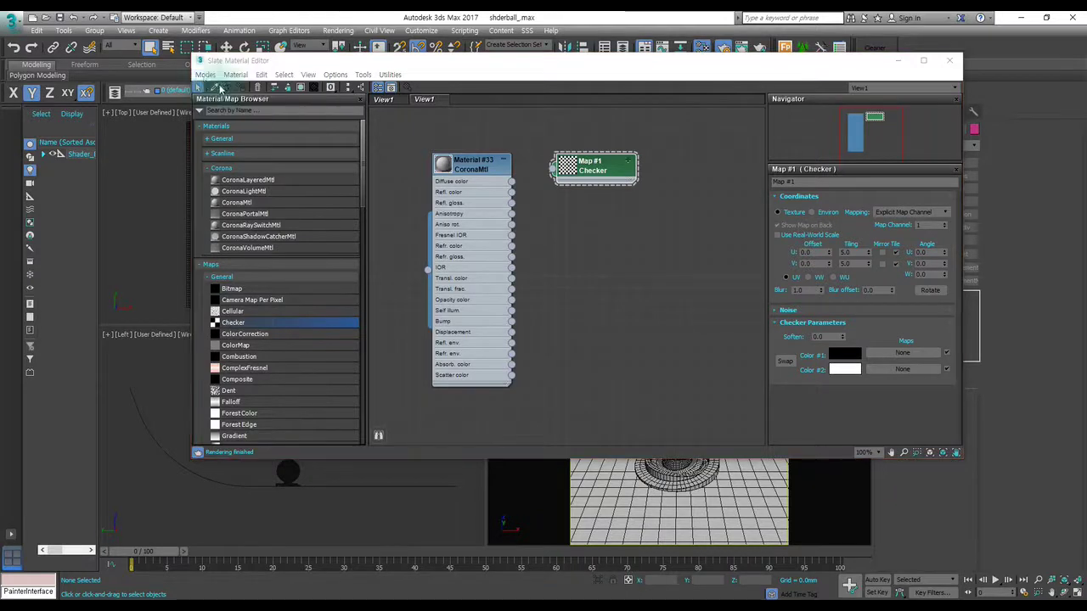
click(206, 74)
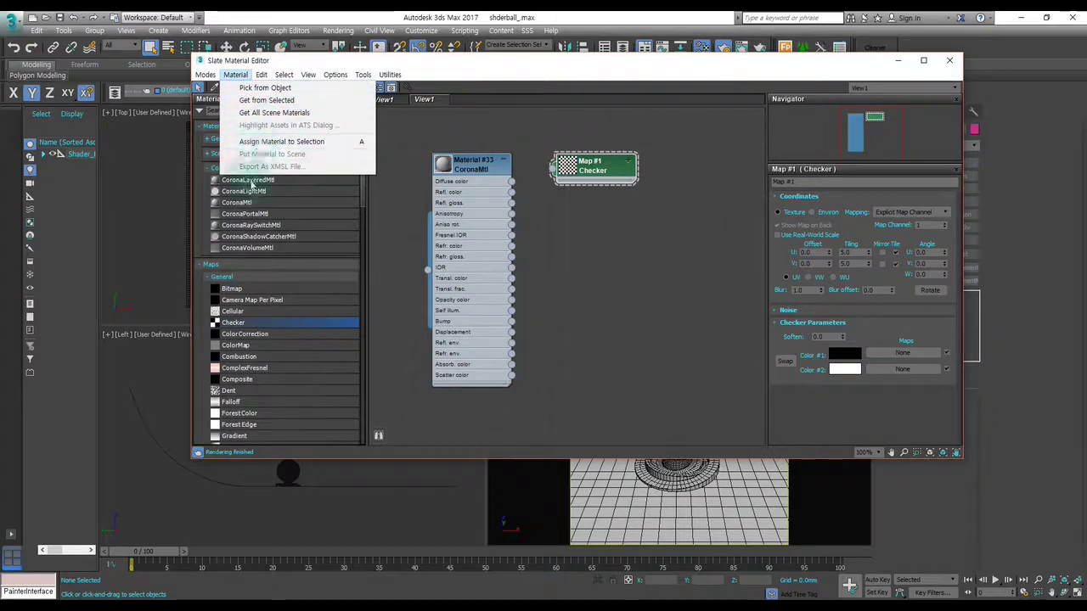
click(448, 68)
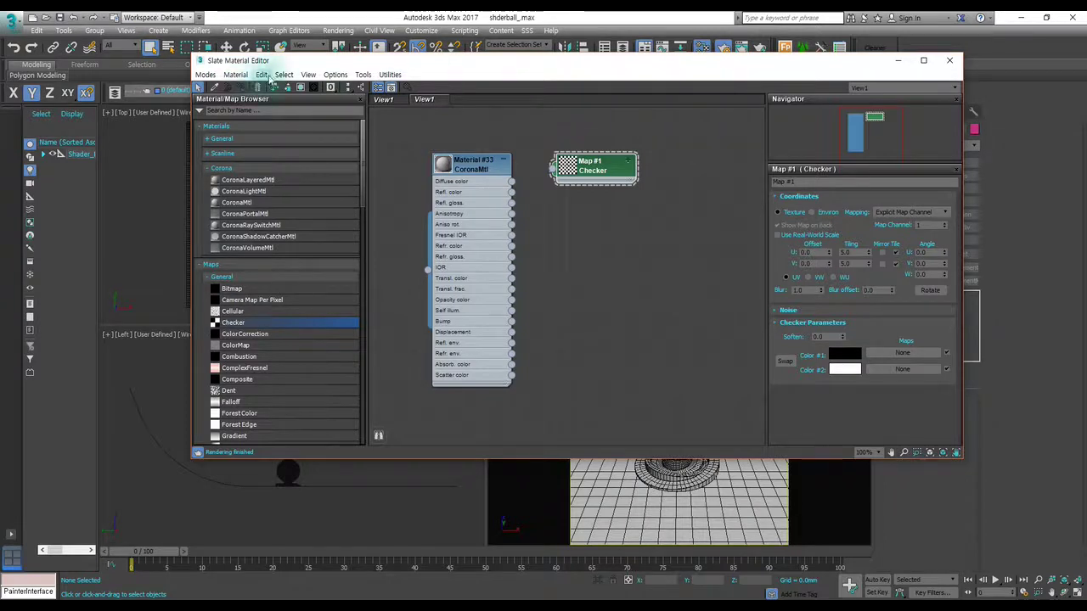
Delete the Material #33 CoronaMtl node from the View1 canvas.
click(546, 215)
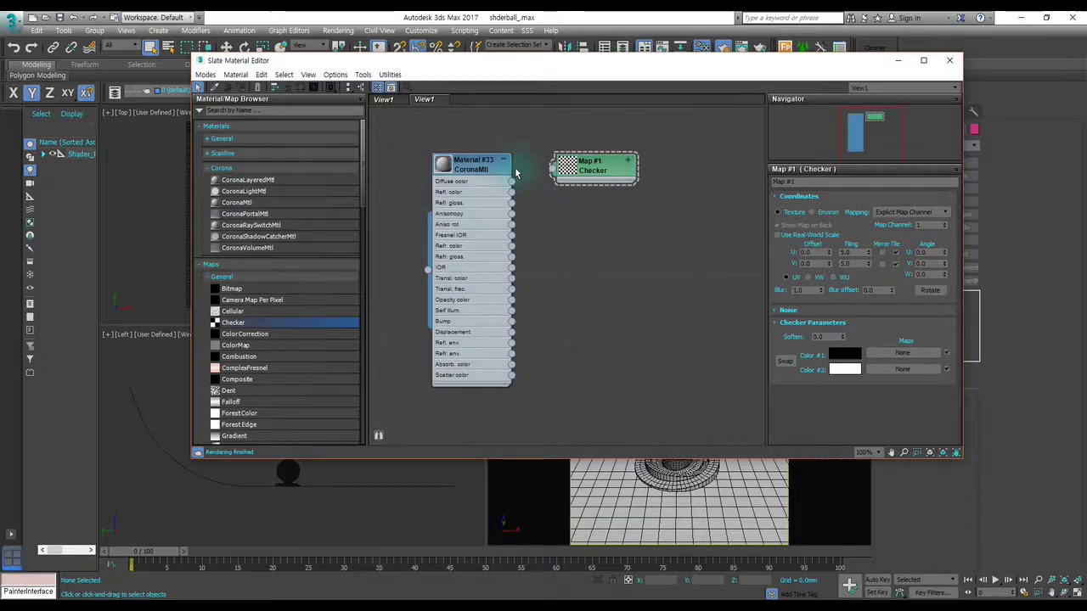
click(486, 178)
key(Delete)
Delete the Map #1 Checker node and move the Slate editor window left and down.
click(595, 176)
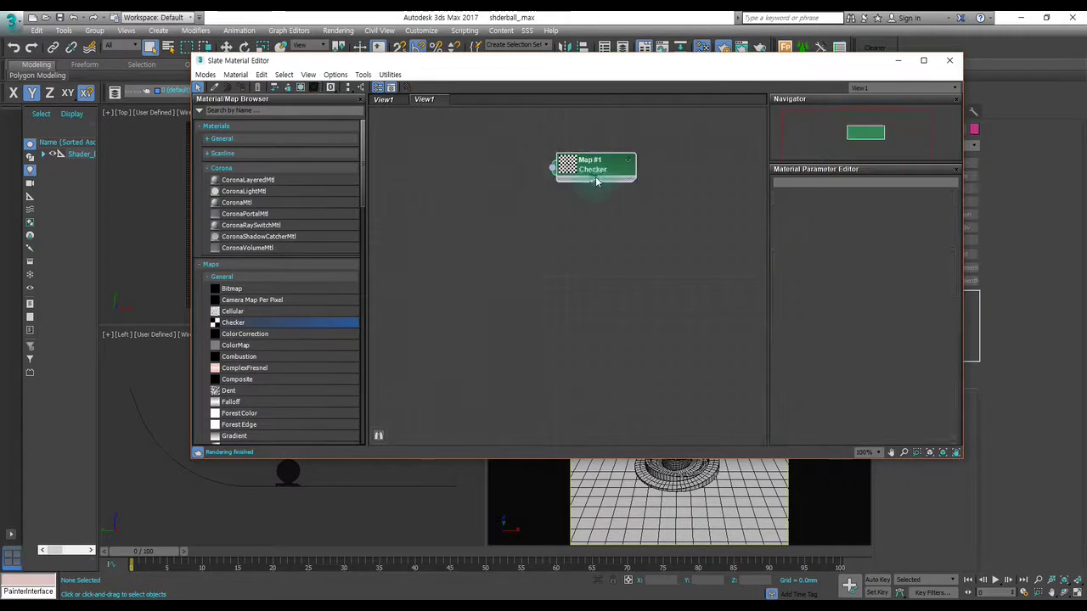
key(Delete)
click(592, 181)
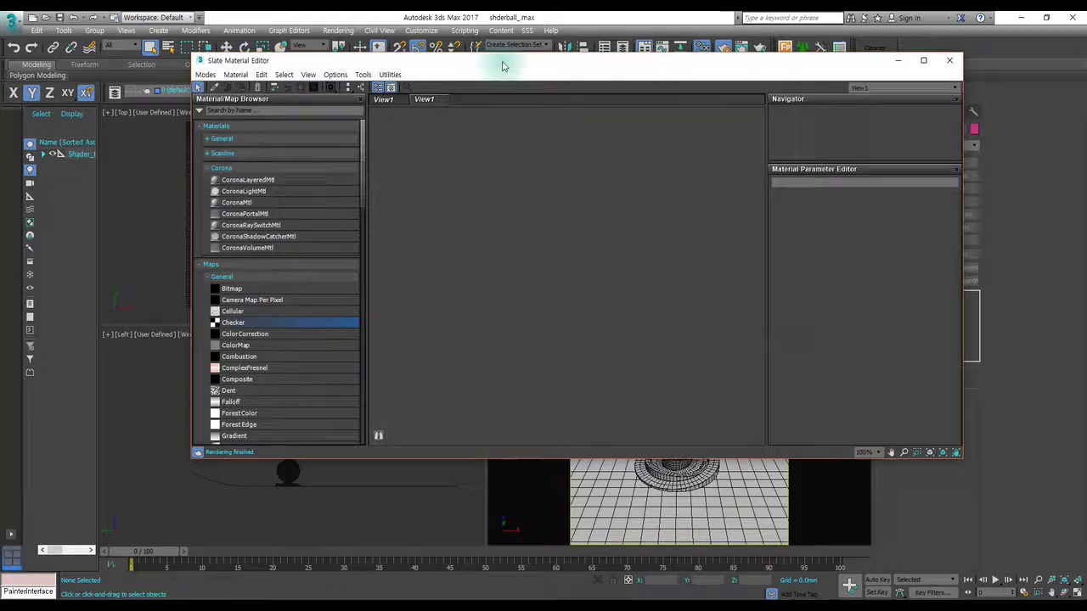
drag(502, 66, 453, 85)
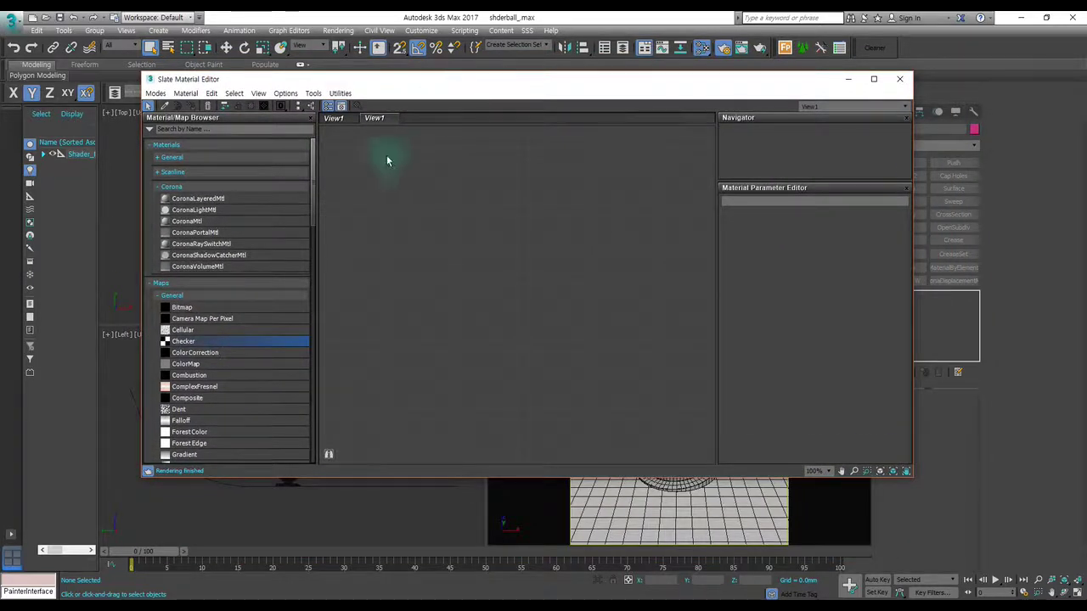
Collapse the Corona materials and Maps groups, then expand Materials > Scanline.
click(167, 186)
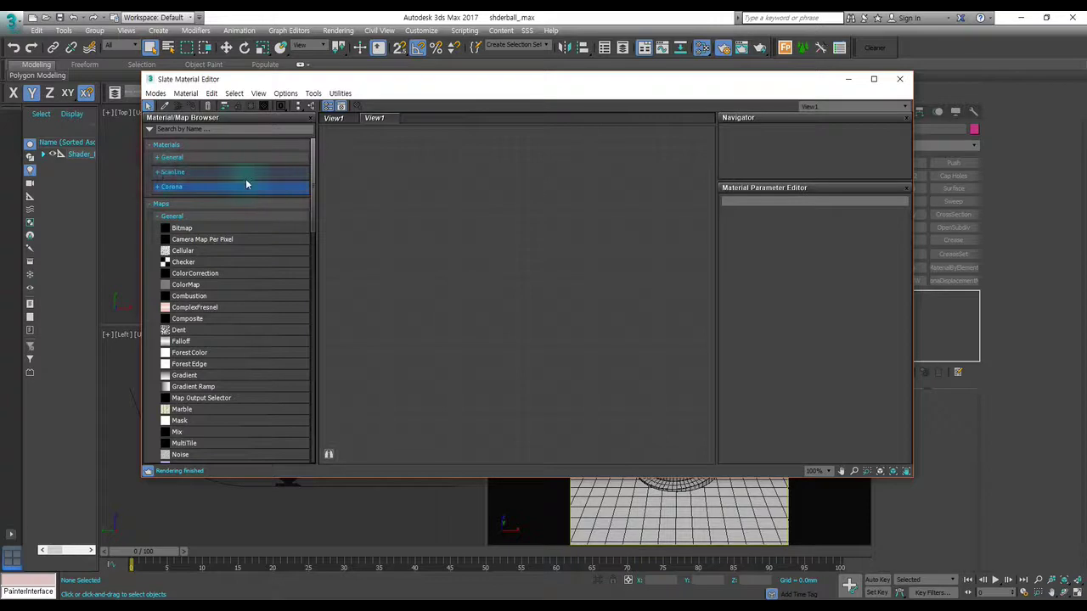
click(174, 218)
click(168, 247)
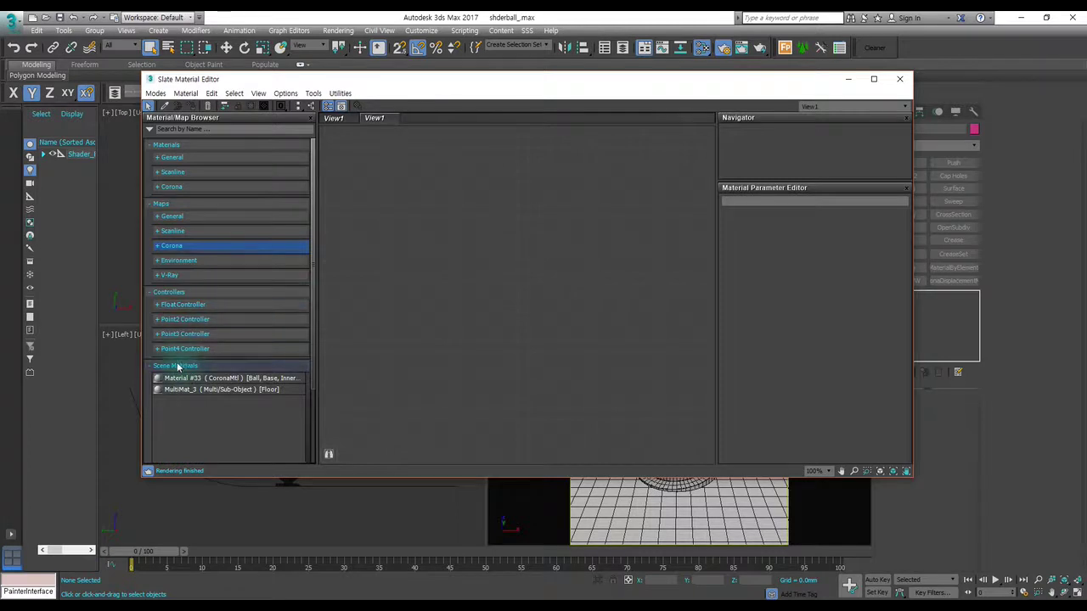
click(167, 159)
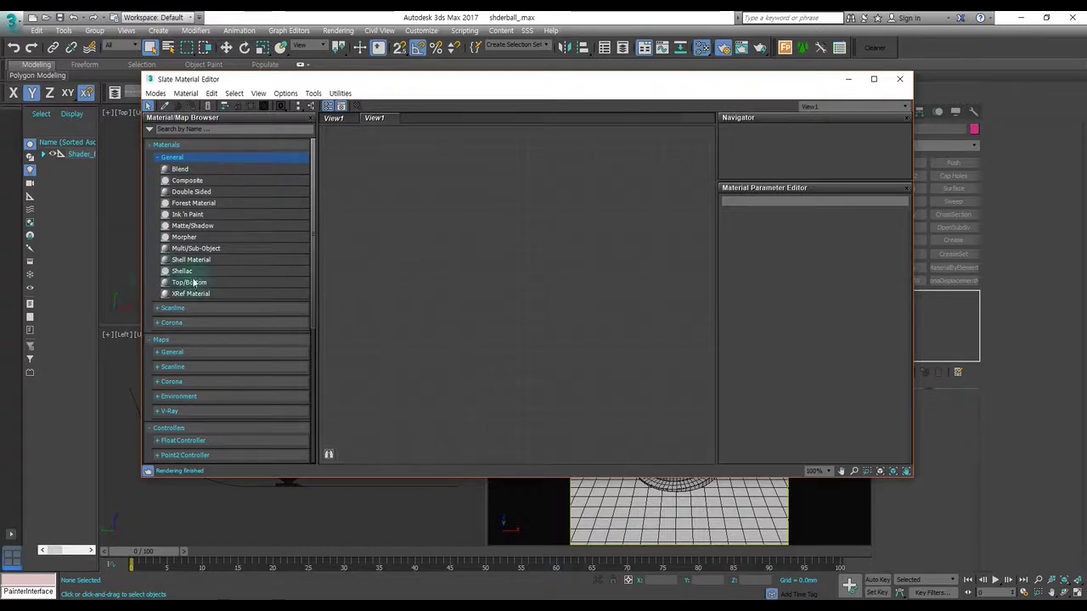
click(180, 146)
click(163, 146)
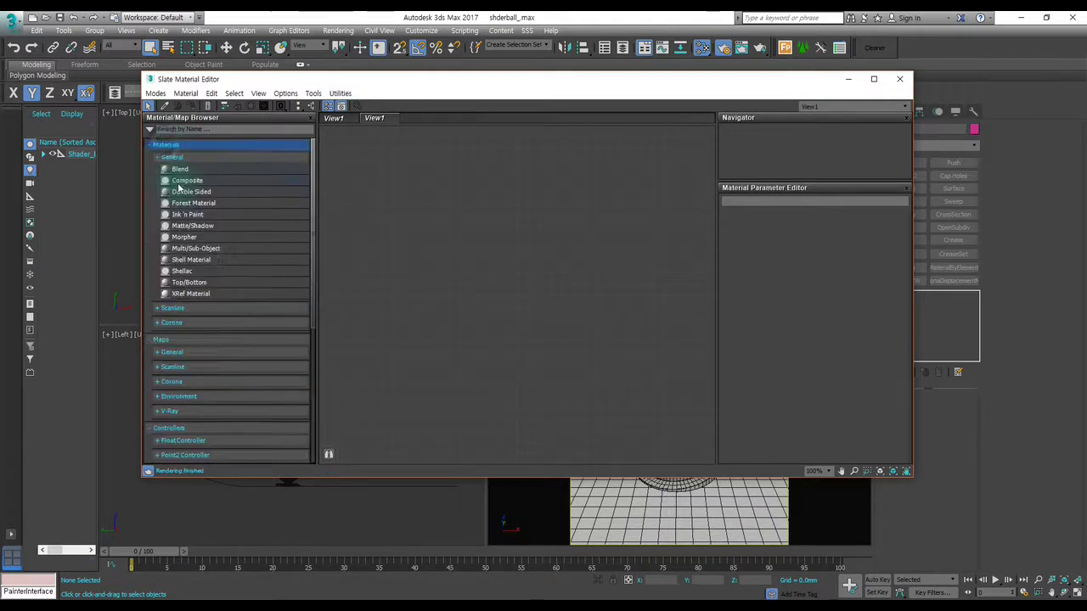
click(170, 158)
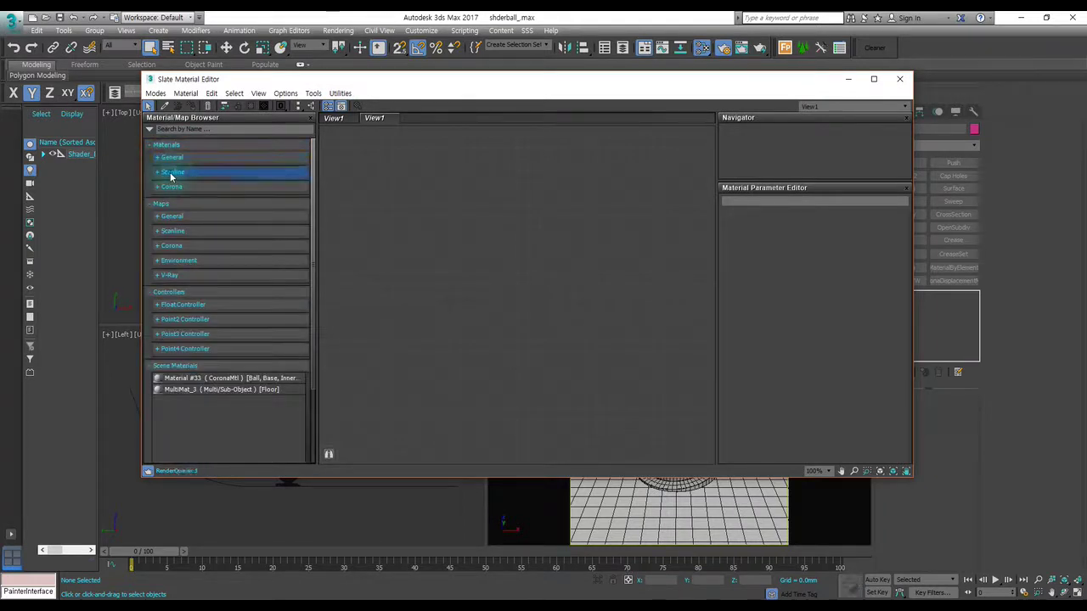
click(172, 172)
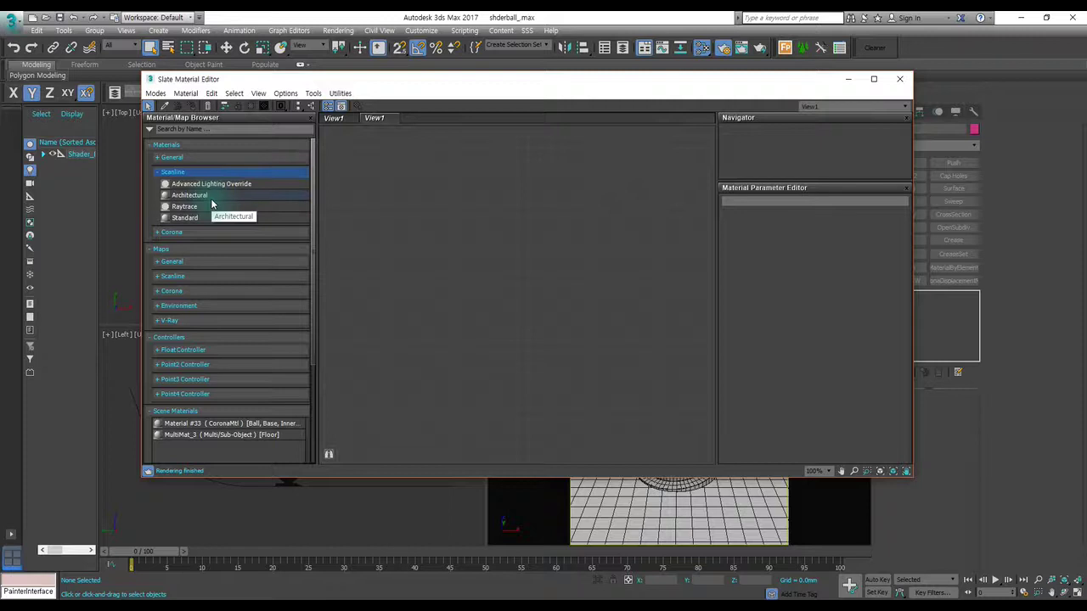
Collapse Scanline, expand the Corona material types to inspect them, then collapse them again.
click(682, 373)
click(990, 450)
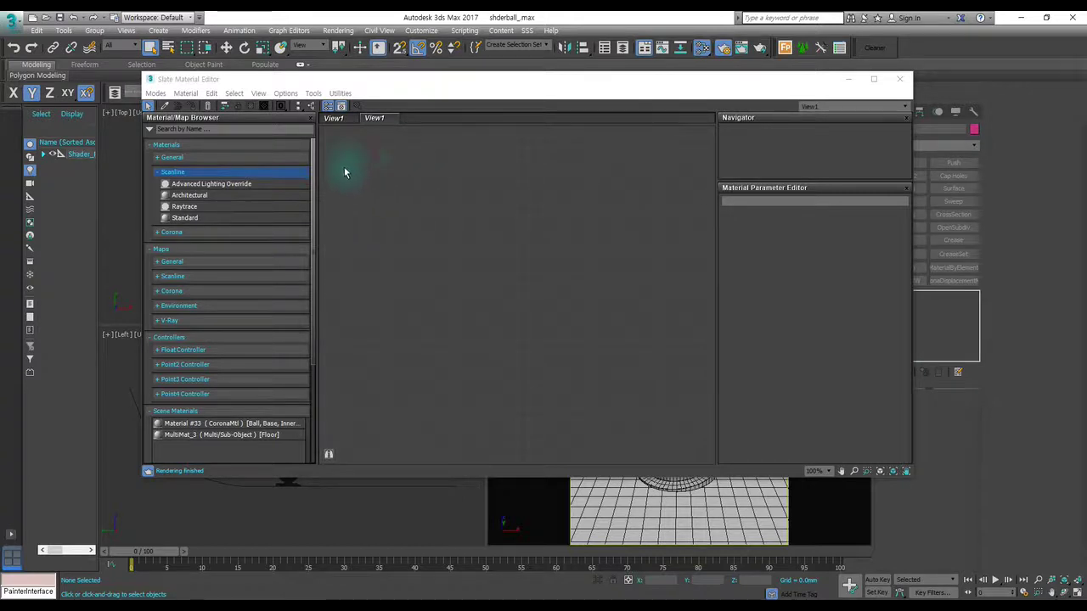
click(172, 173)
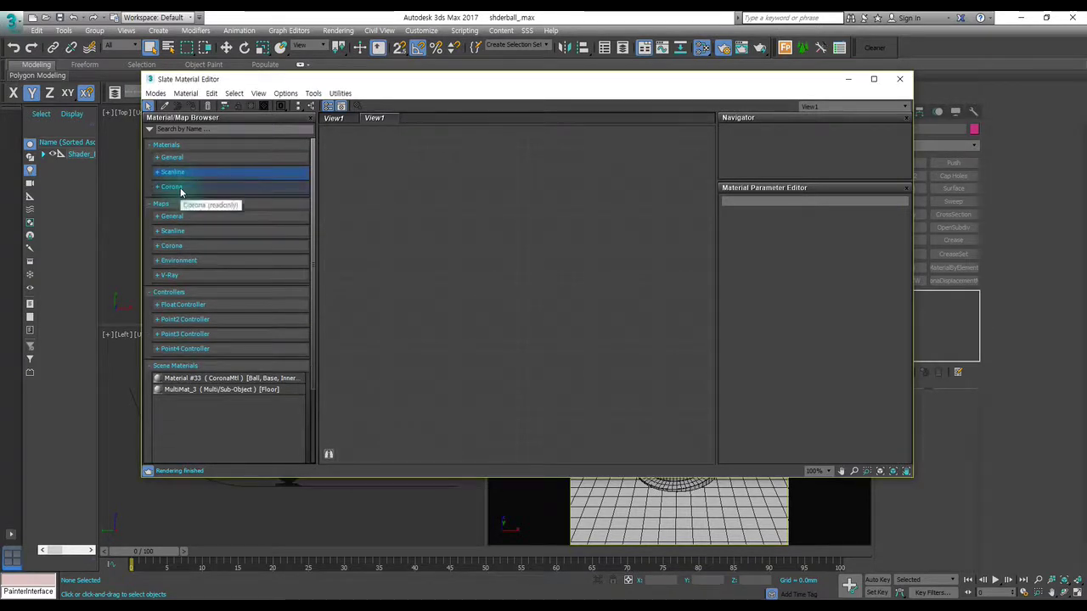
click(181, 187)
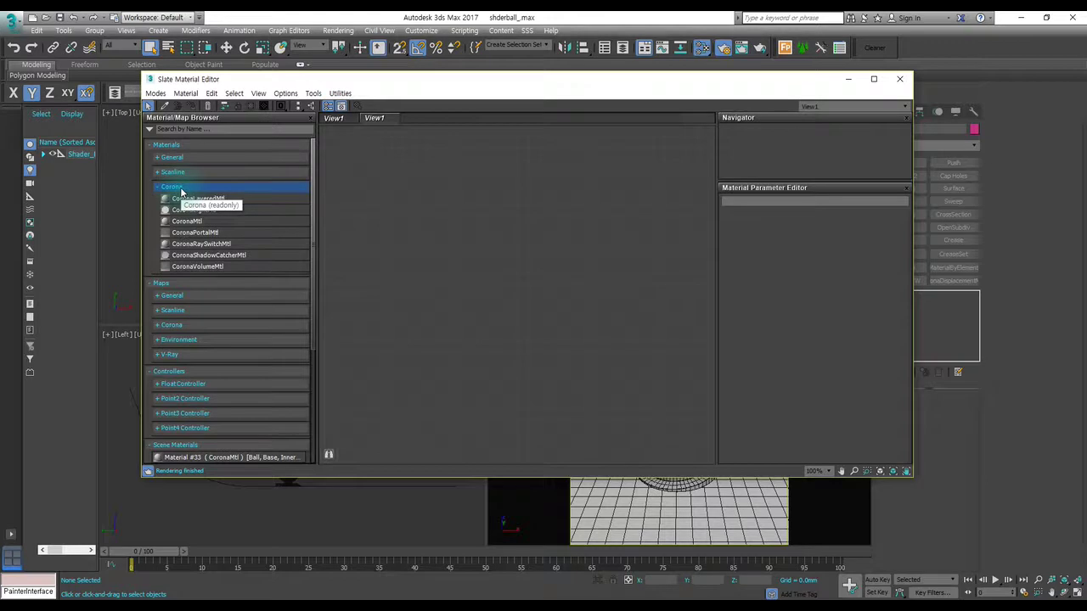
click(181, 186)
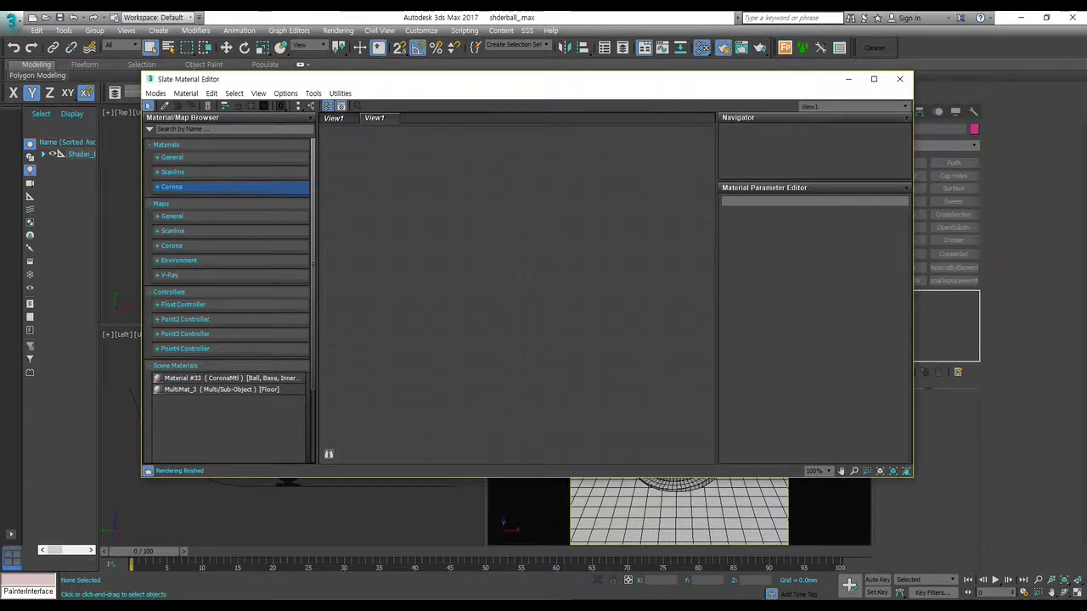
Open Render Setup with F10, expand Assign Renderer, and show the Production renderer choices.
key(F10)
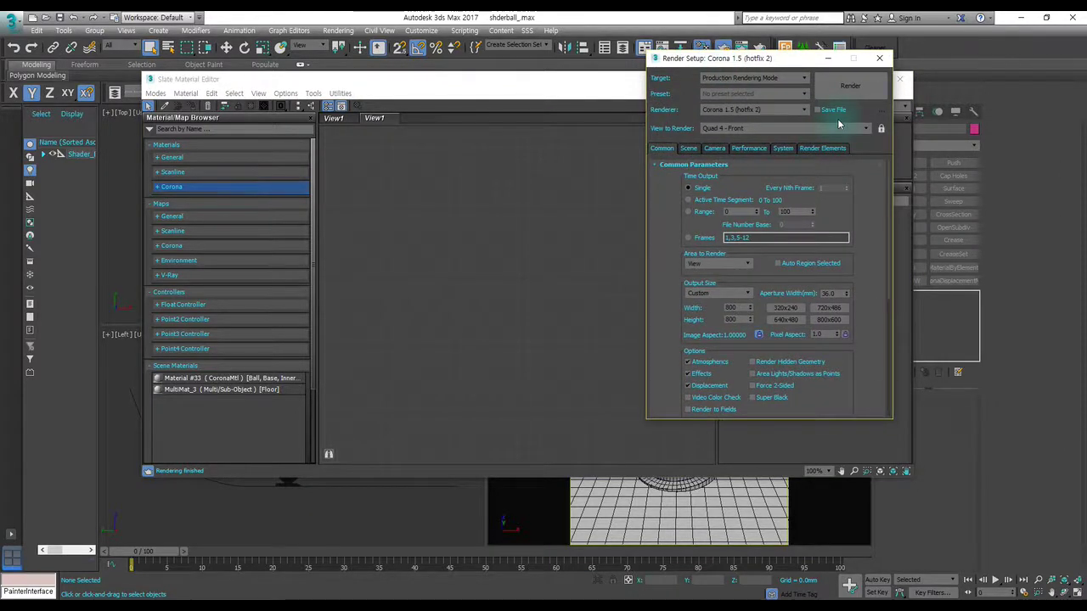
drag(691, 69, 696, 69)
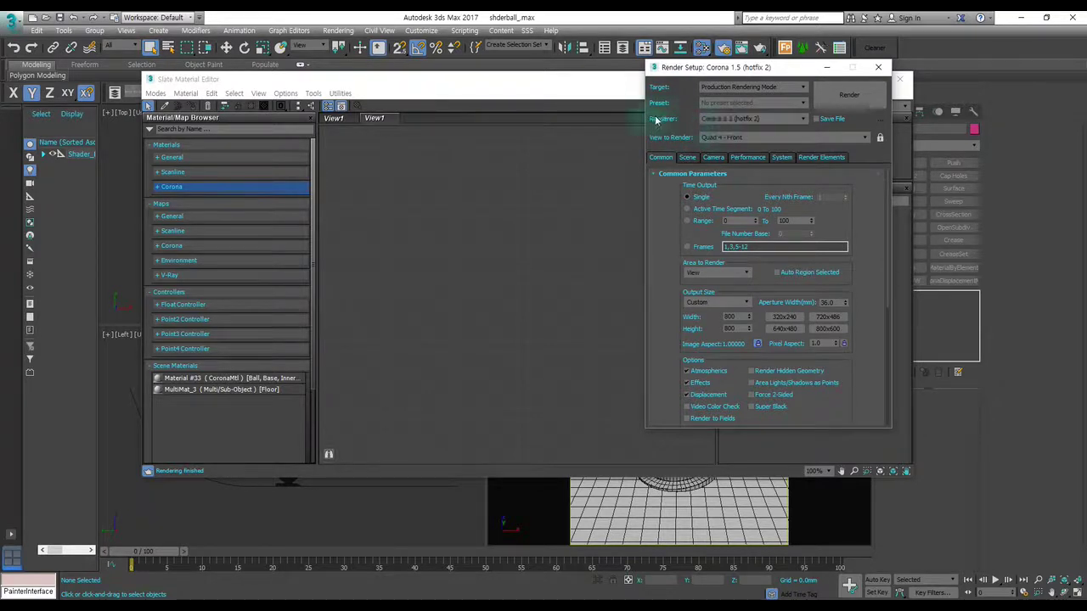
scroll(670, 202, down, 3)
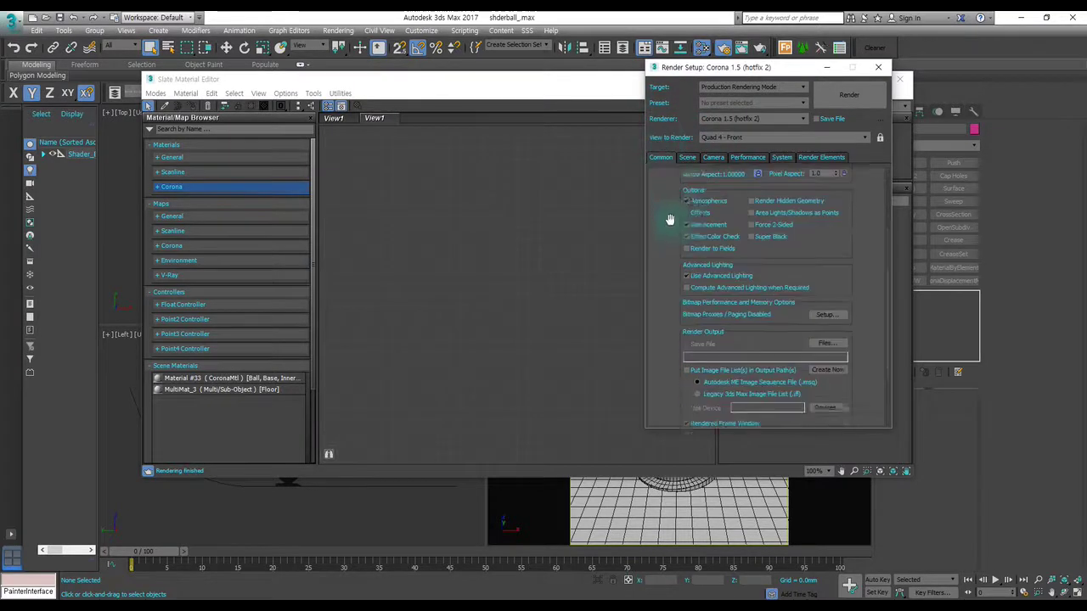
scroll(672, 218, down, 2)
click(686, 420)
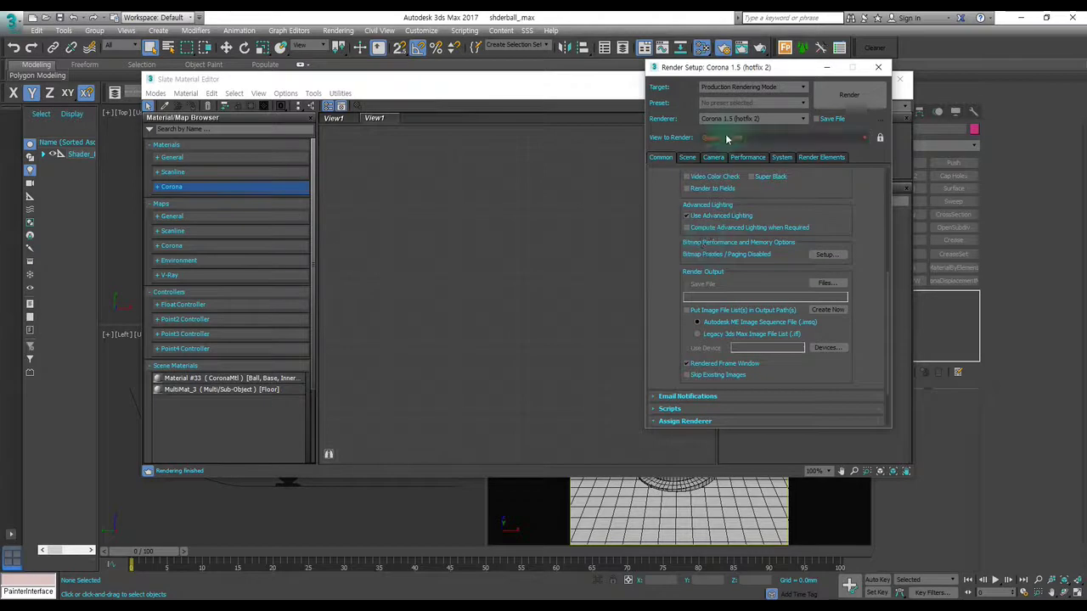
scroll(688, 255, down, 2)
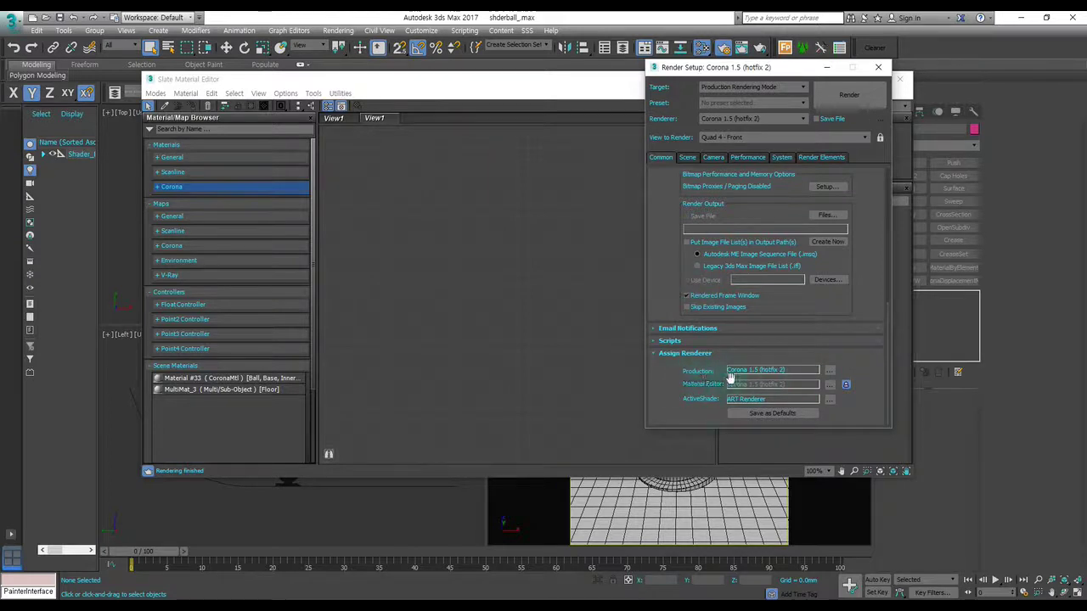
click(831, 372)
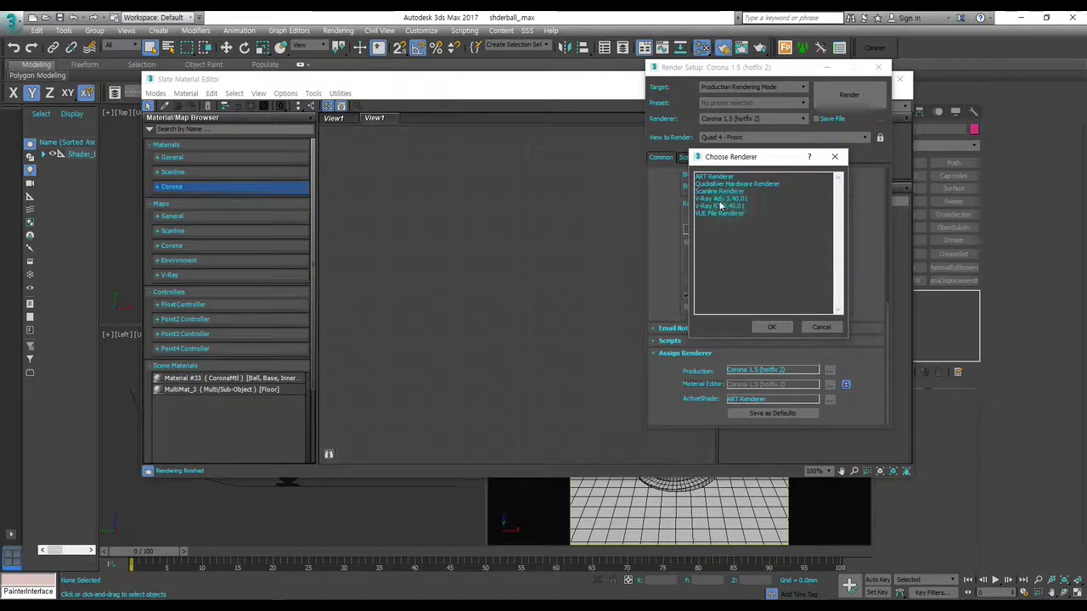
Set V-Ray Adv 3.40.01 as production renderer and check the new V-Ray materials group.
click(720, 200)
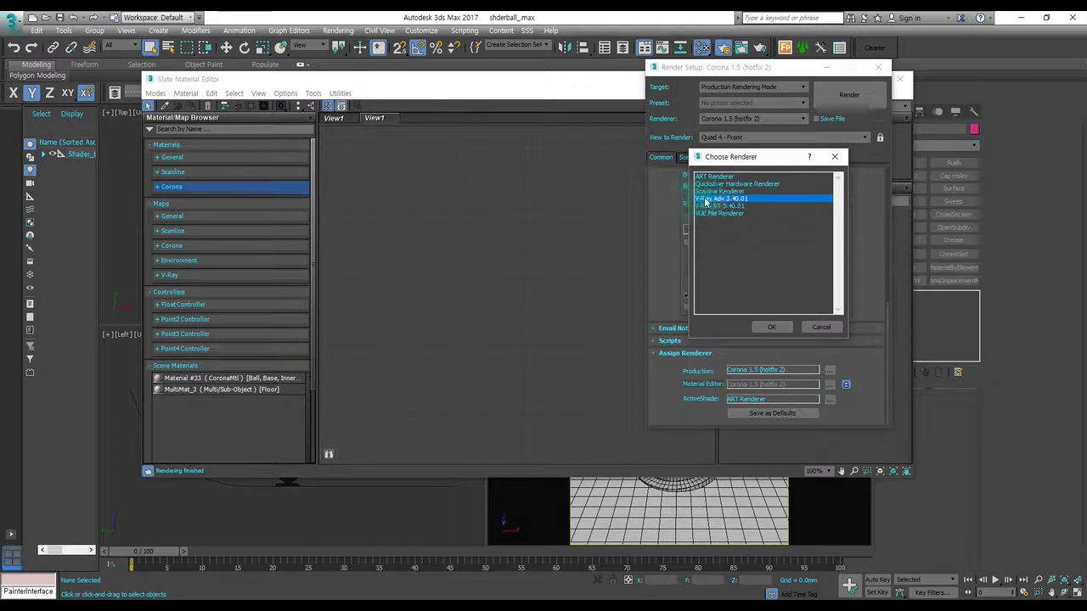
click(771, 327)
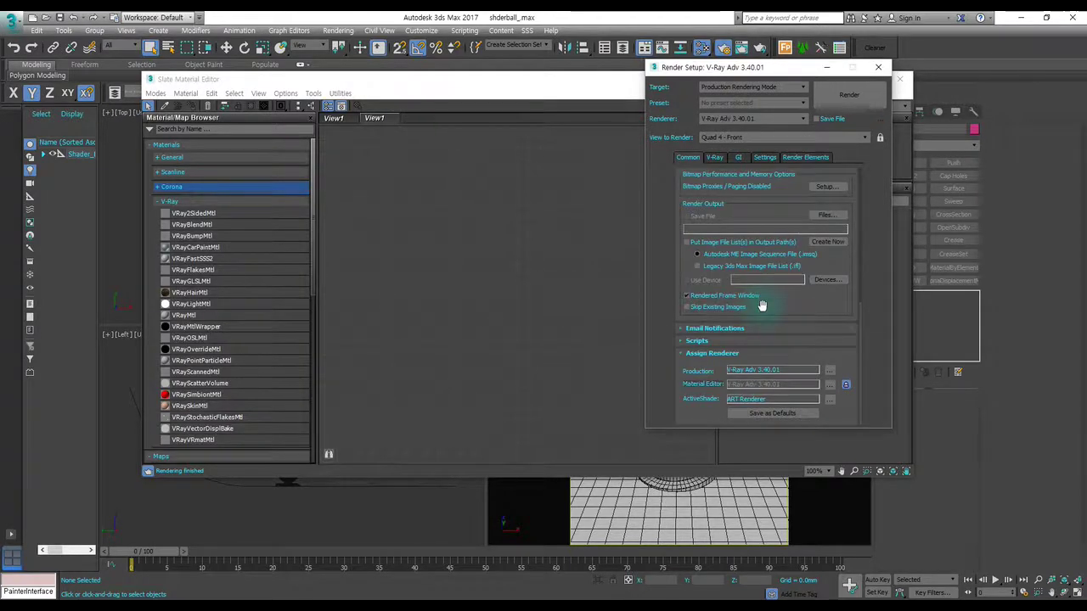
click(512, 307)
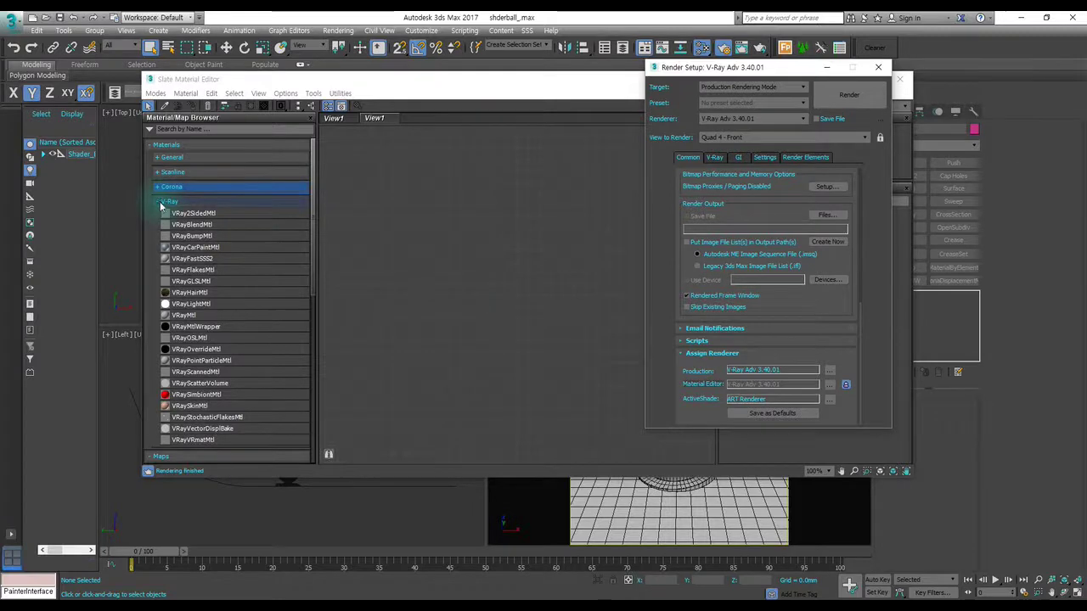
click(169, 202)
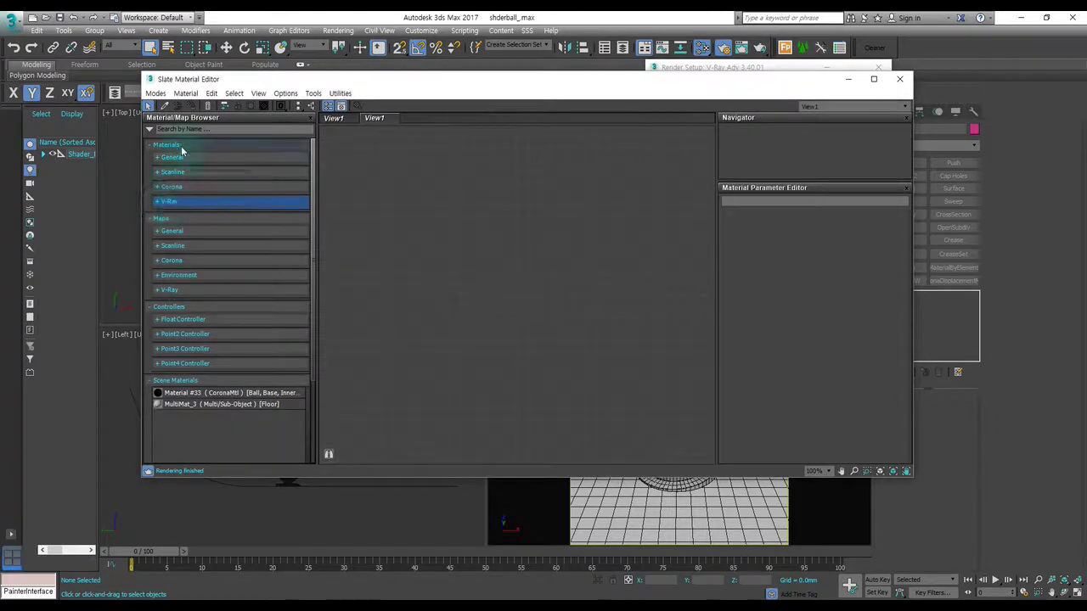
click(163, 202)
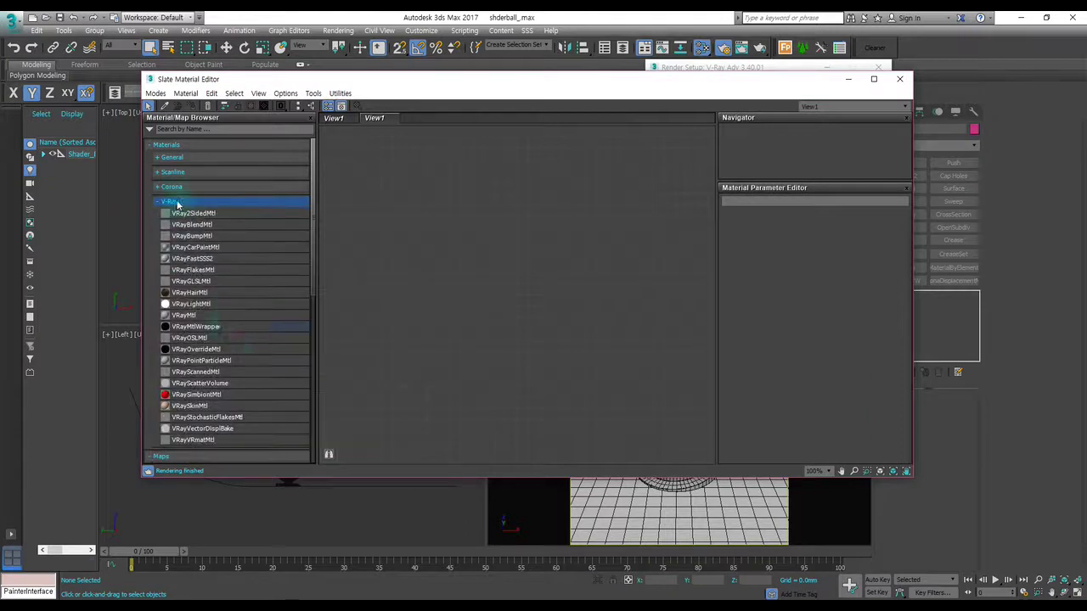
click(177, 202)
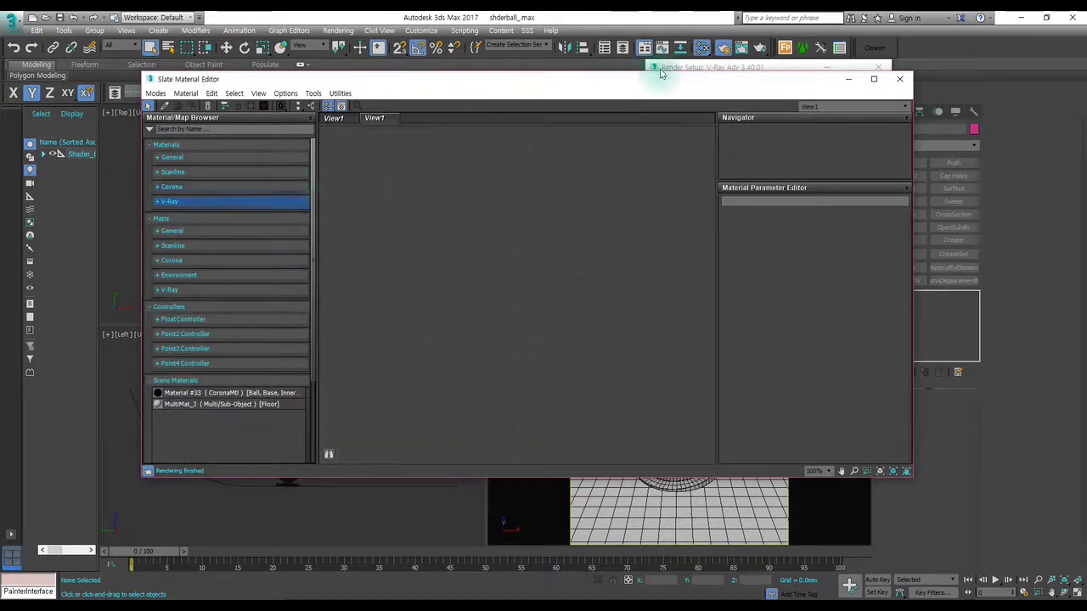
click(704, 68)
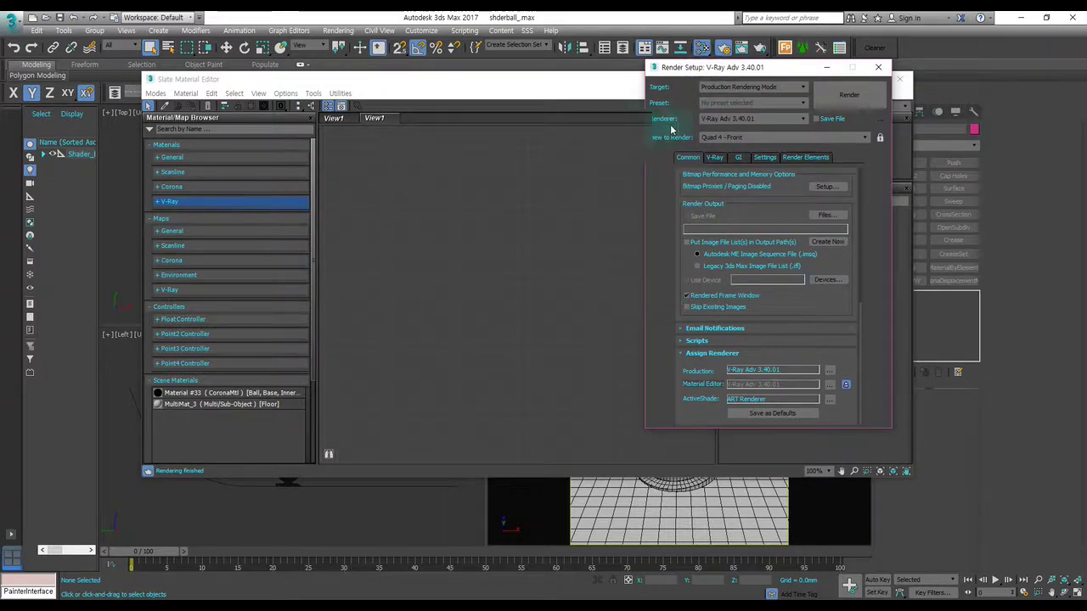
Choose Corona 1.5 (hotfix 2) as the production renderer in Render Setup, replacing V-Ray.
click(730, 120)
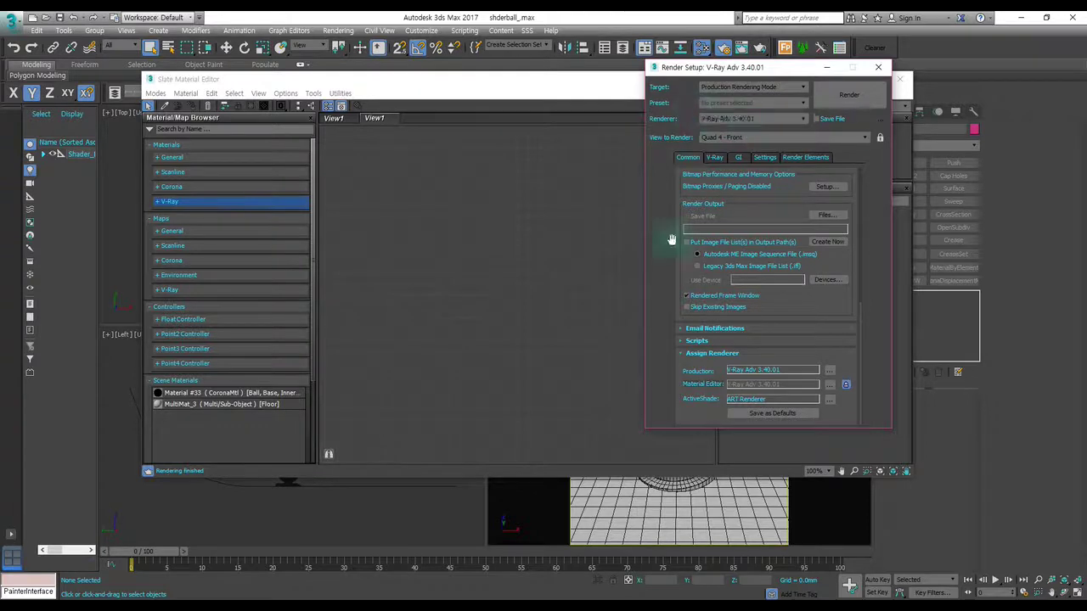
scroll(747, 331, up, 2)
scroll(730, 217, up, 2)
scroll(734, 187, up, 2)
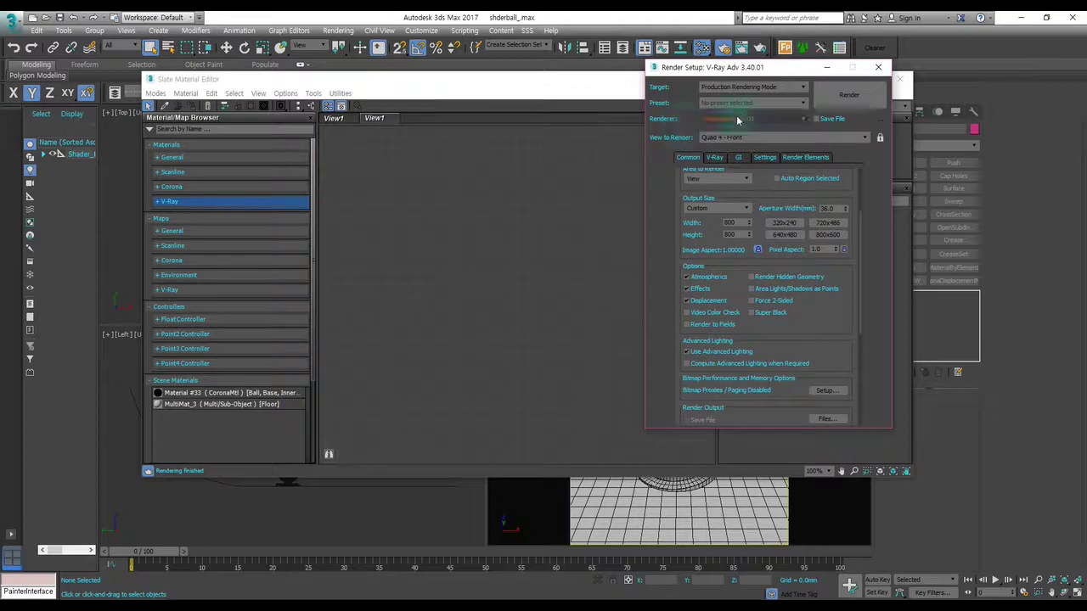
click(743, 120)
click(744, 119)
click(744, 119)
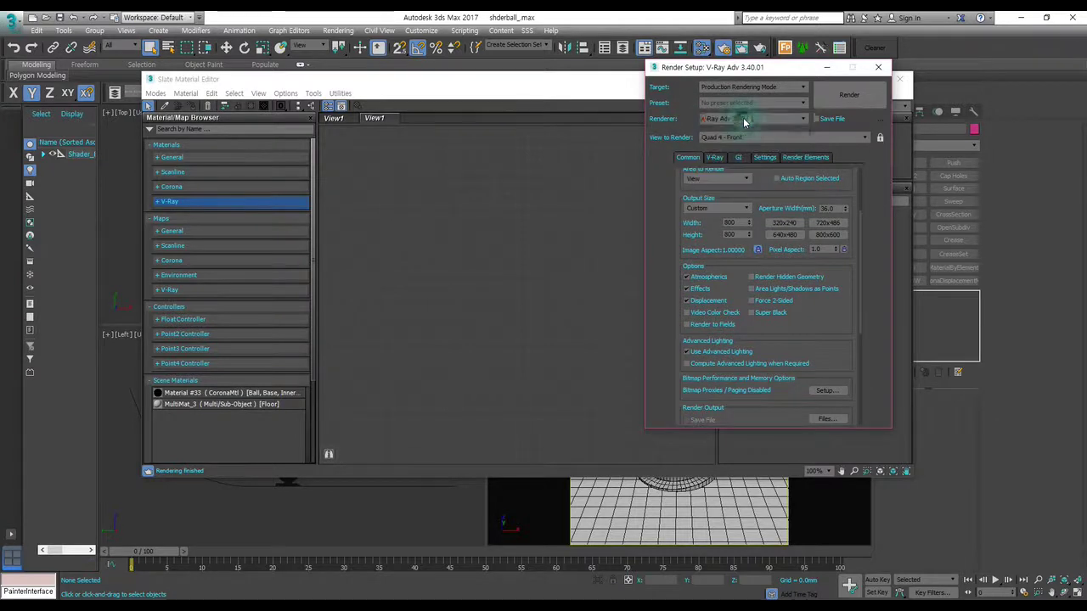
click(726, 171)
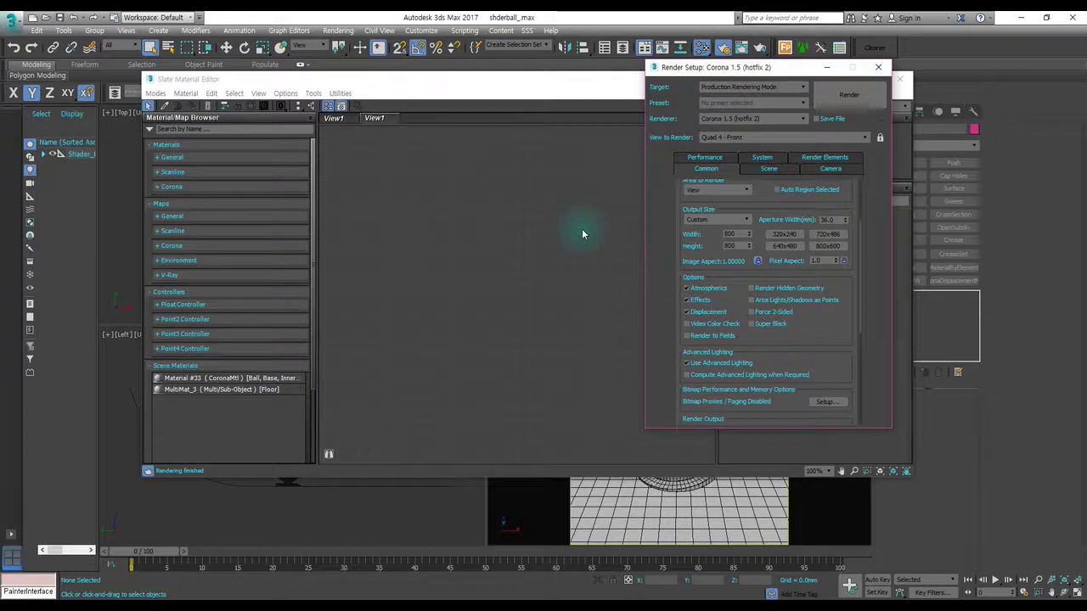
click(746, 120)
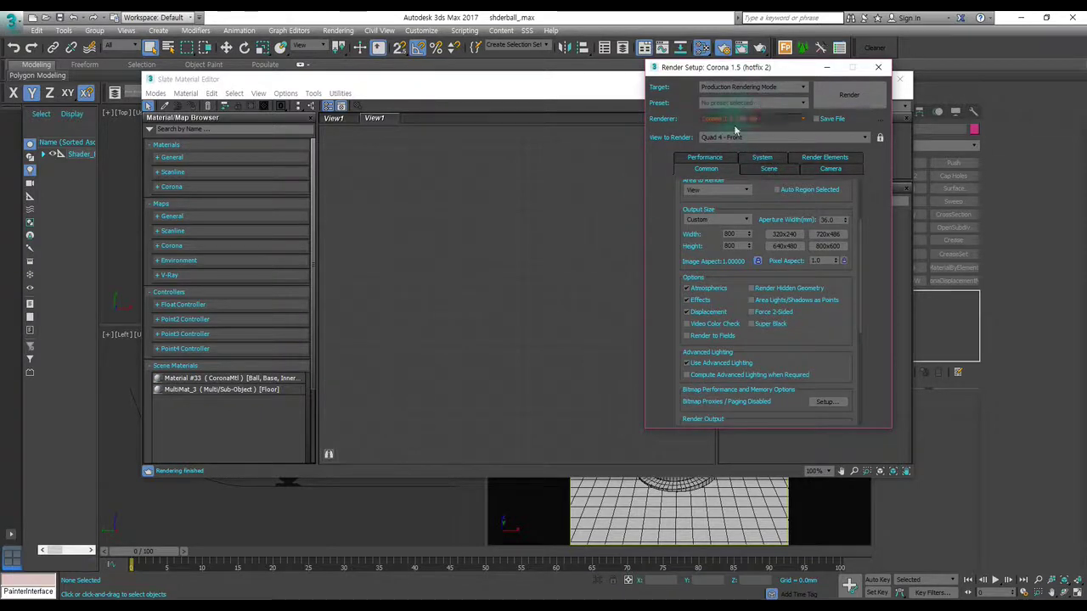
Keep Corona 1.5 (hotfix 2), check the ActiveShade renderer assignment unchanged, and close Render Setup.
click(753, 123)
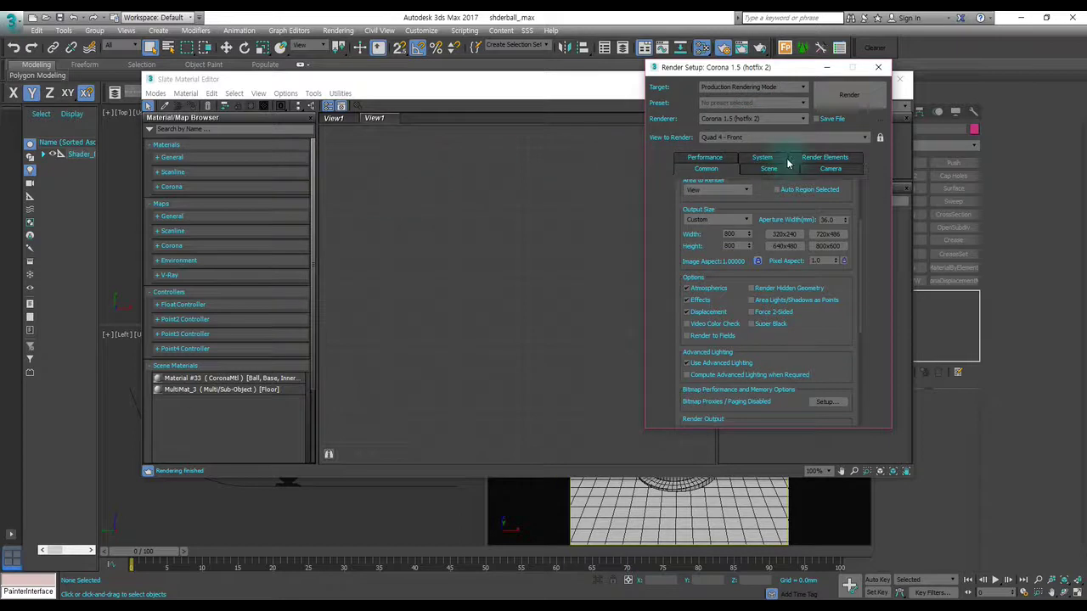
click(728, 120)
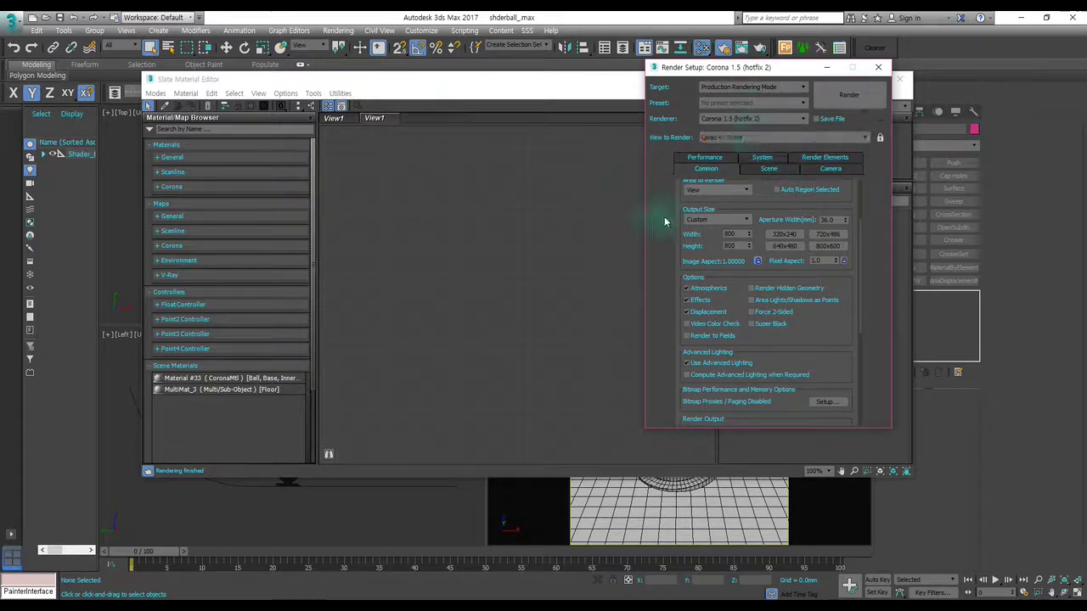
scroll(692, 234, down, 3)
scroll(730, 264, down, 3)
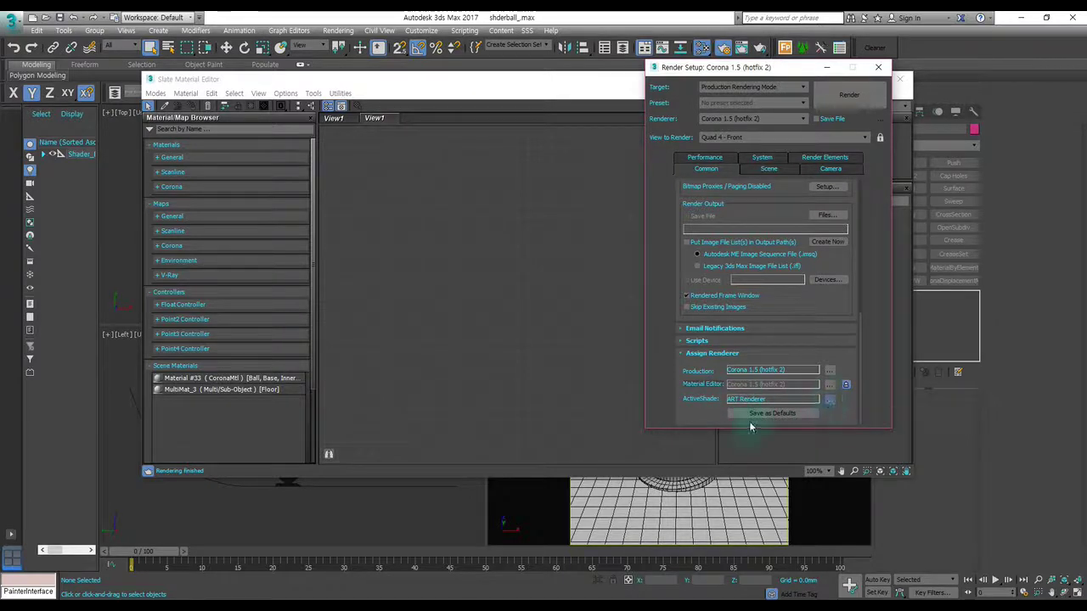
click(829, 401)
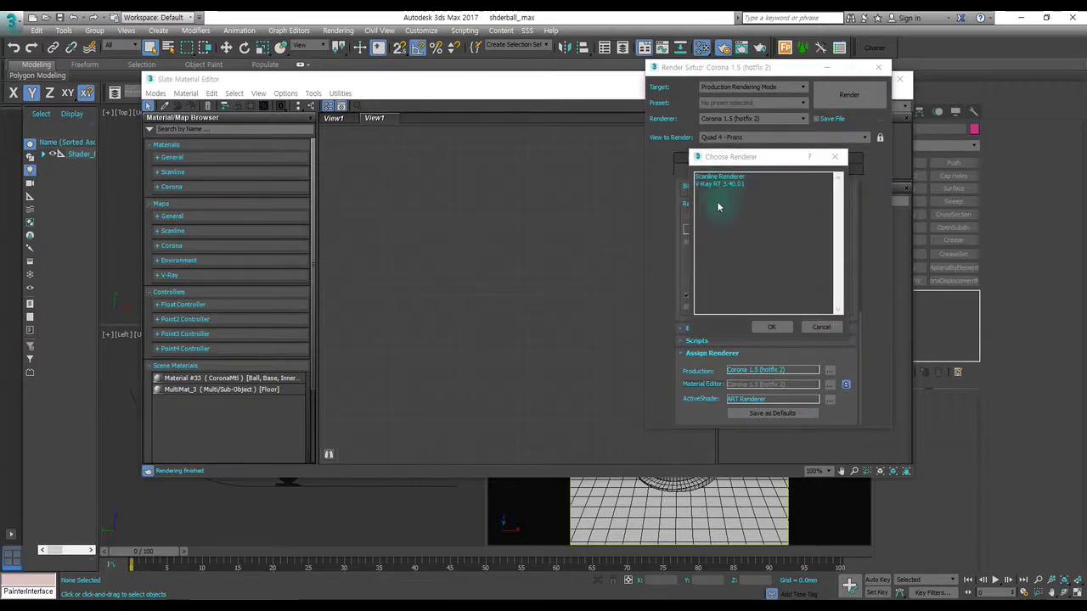
click(834, 157)
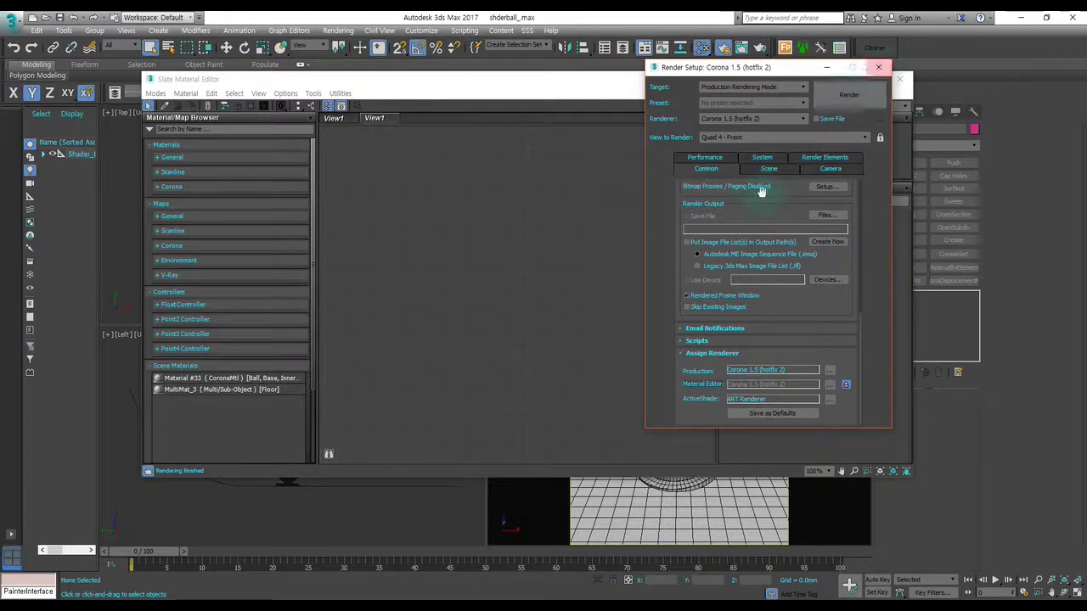
click(879, 69)
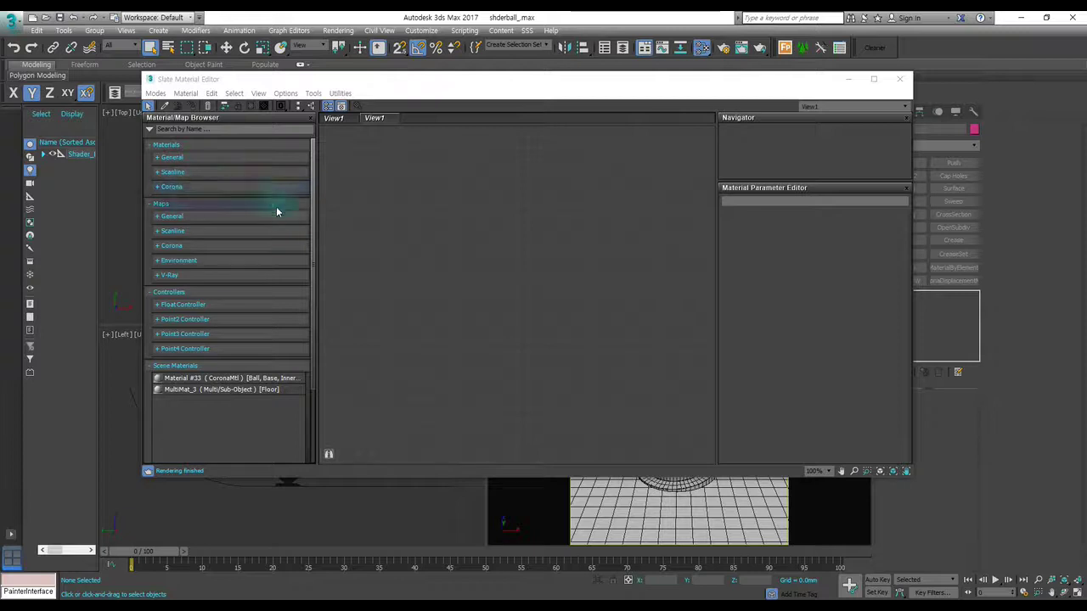
Add a CoronaMtl node, Material #34, to View1 and open its parameters.
drag(219, 82, 241, 84)
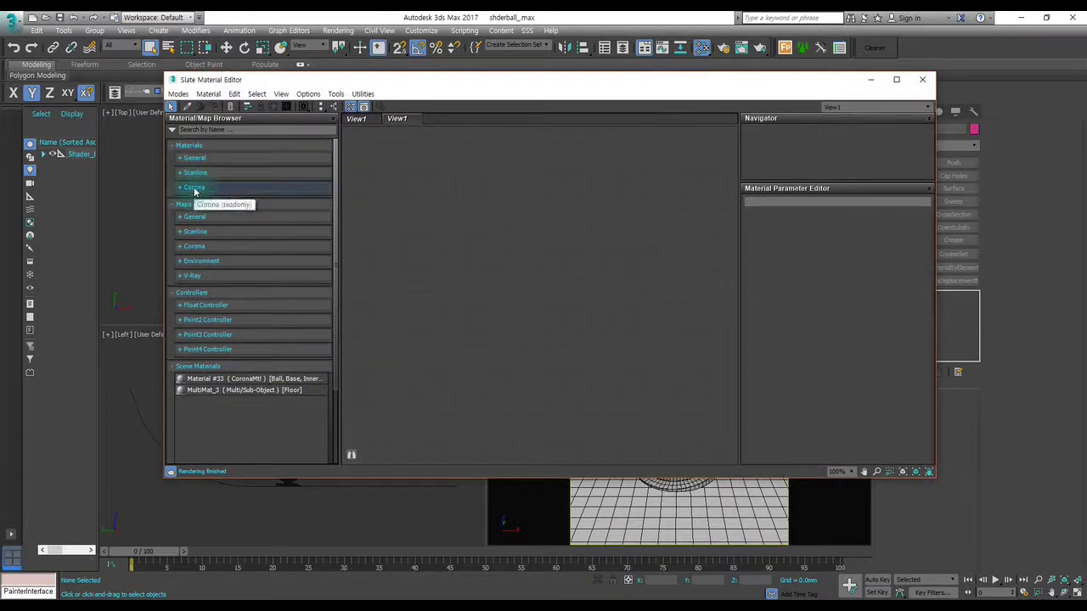
click(197, 187)
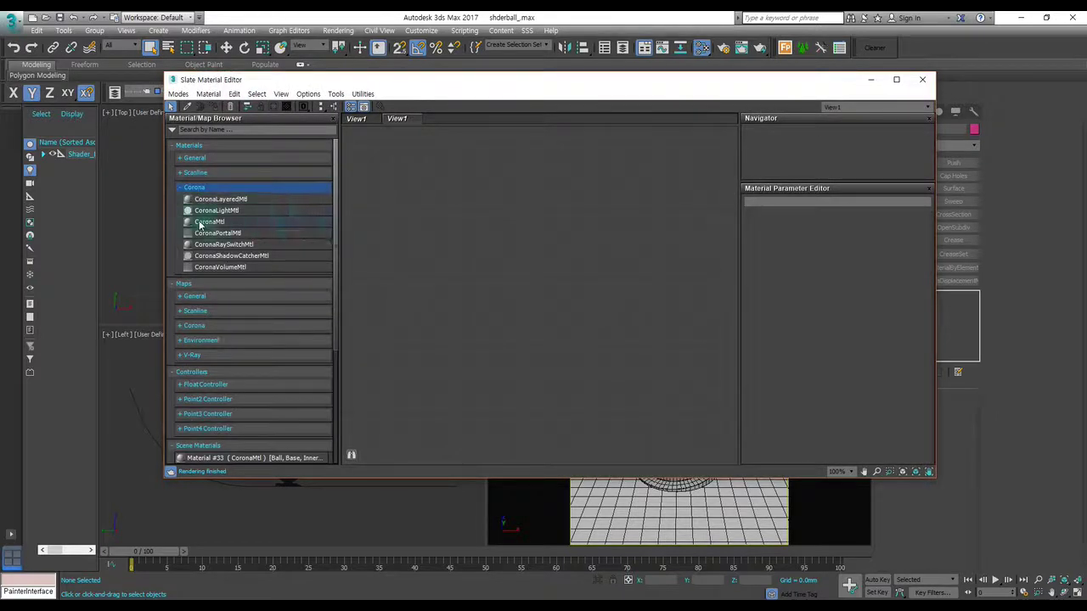
drag(197, 222, 465, 197)
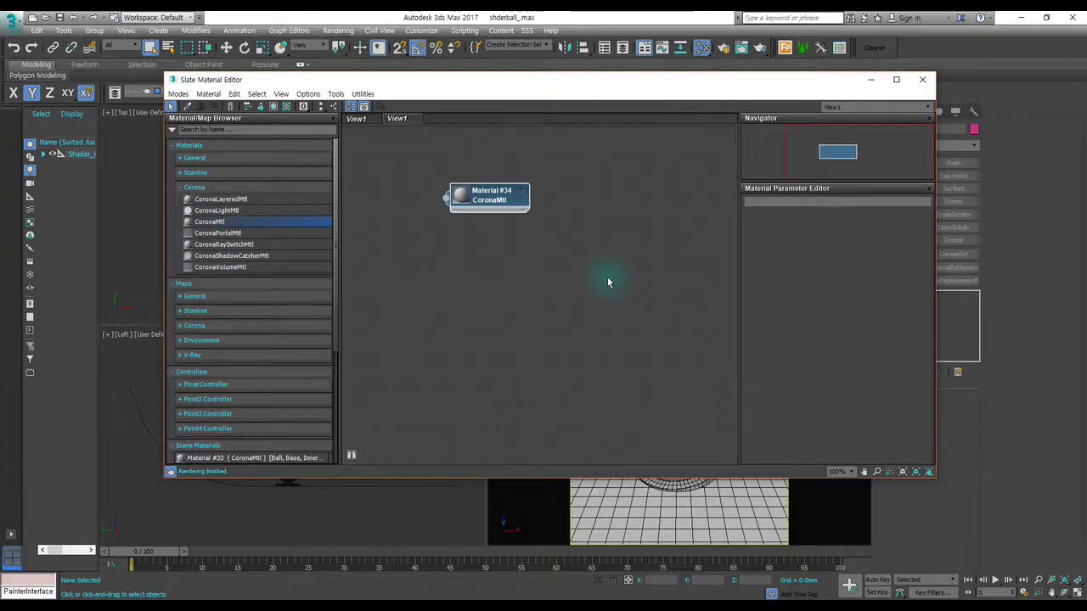
drag(466, 202, 477, 225)
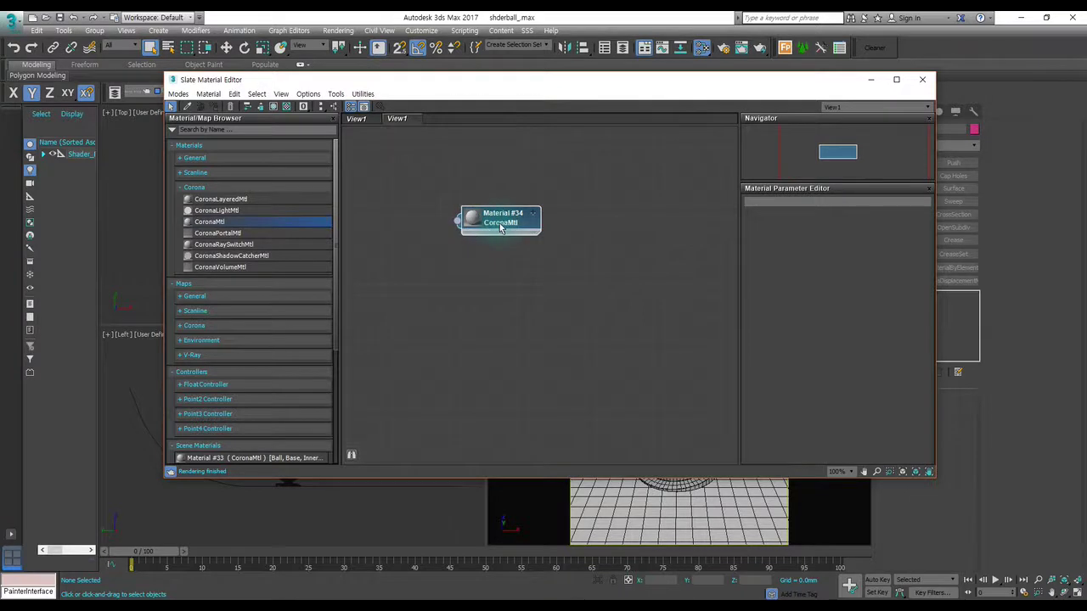
double_click(502, 226)
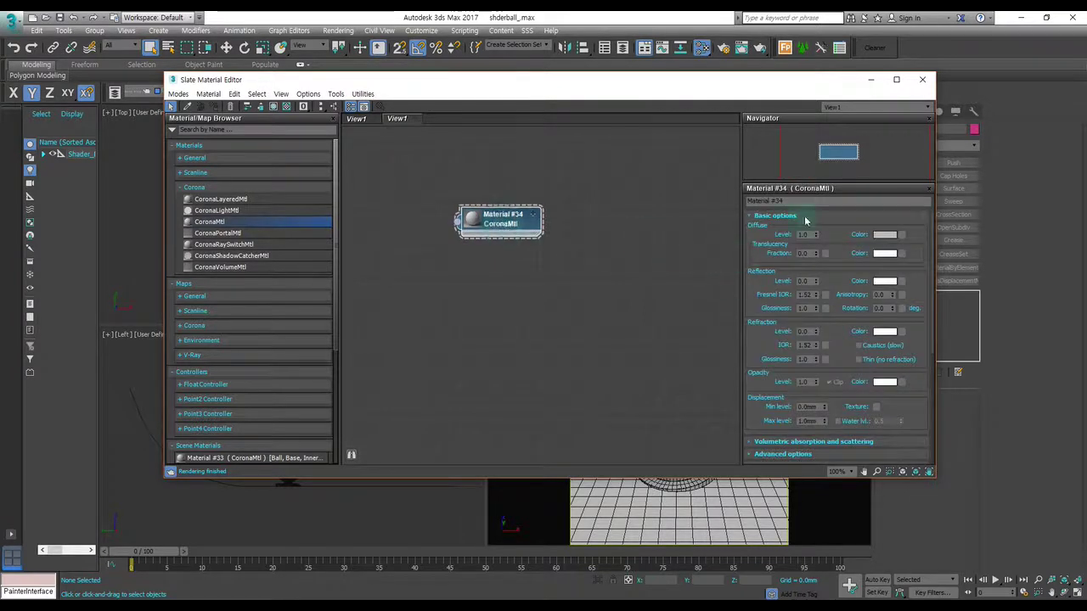
Check the Diffuse colour without changing it, then move the Slate editor right to reveal the viewports.
click(885, 236)
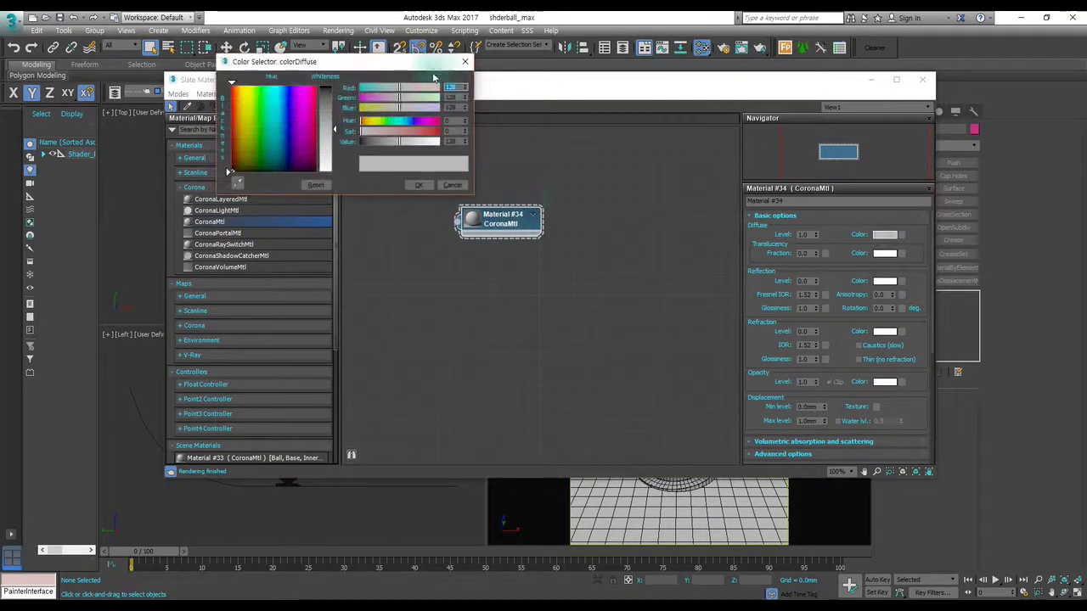
click(418, 190)
mouse_move(758, 281)
mouse_down()
mouse_move(771, 246)
mouse_move(772, 359)
mouse_up()
scroll(774, 315, down, 1)
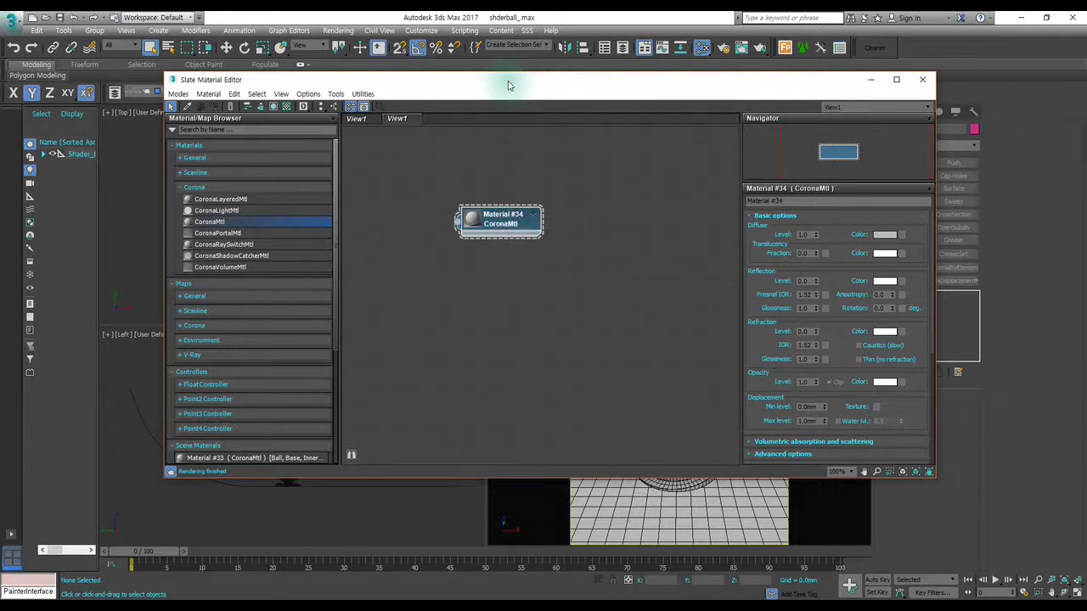
drag(507, 85, 1083, 94)
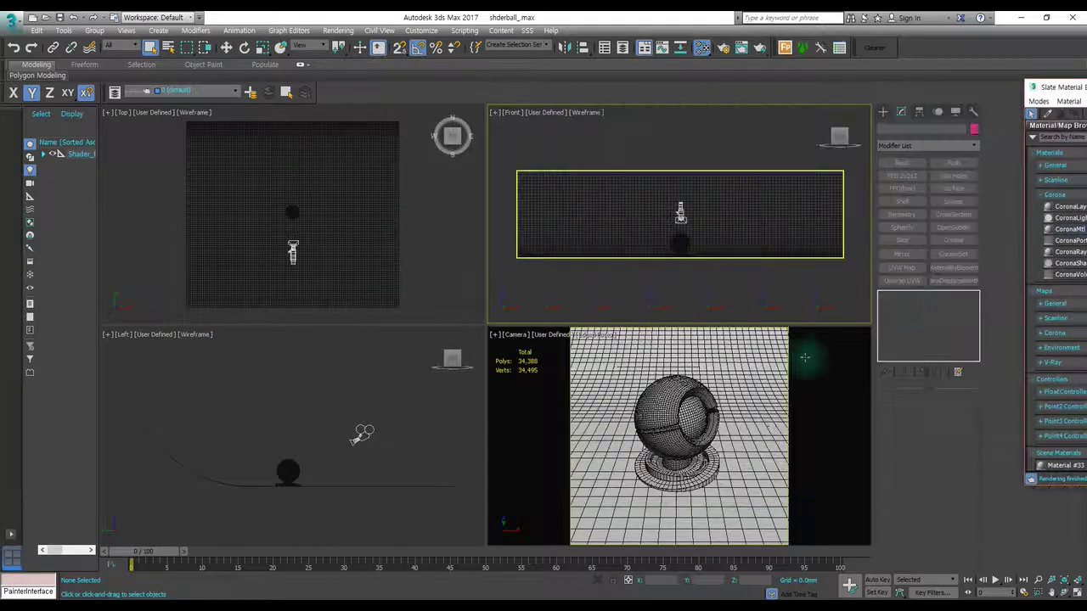
Select the Ball object and assign Material #34 to it from the Slate Material Editor.
click(684, 408)
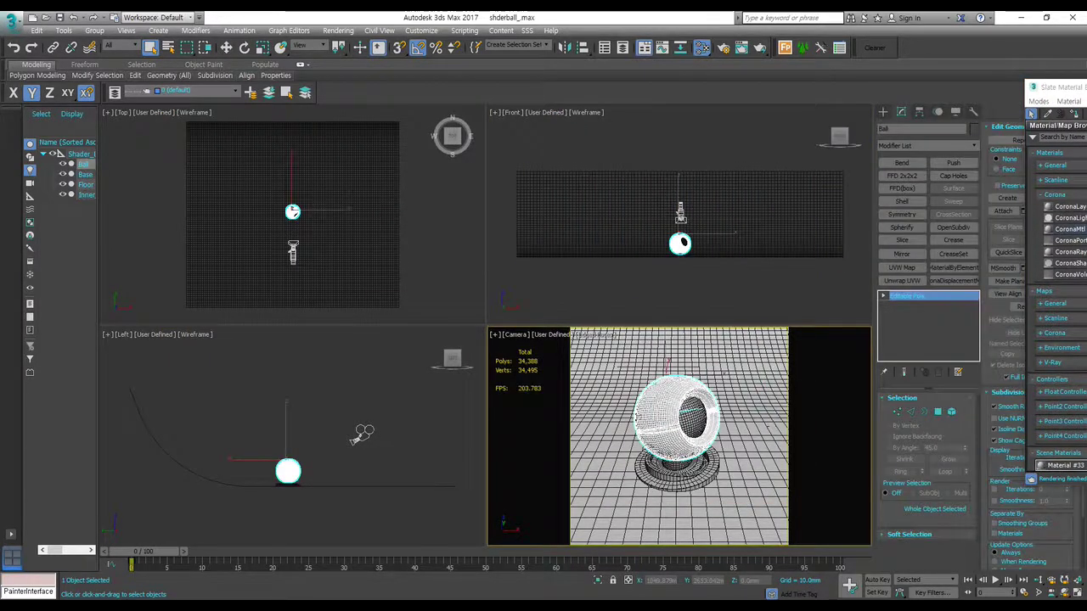
drag(1062, 86, 499, 55)
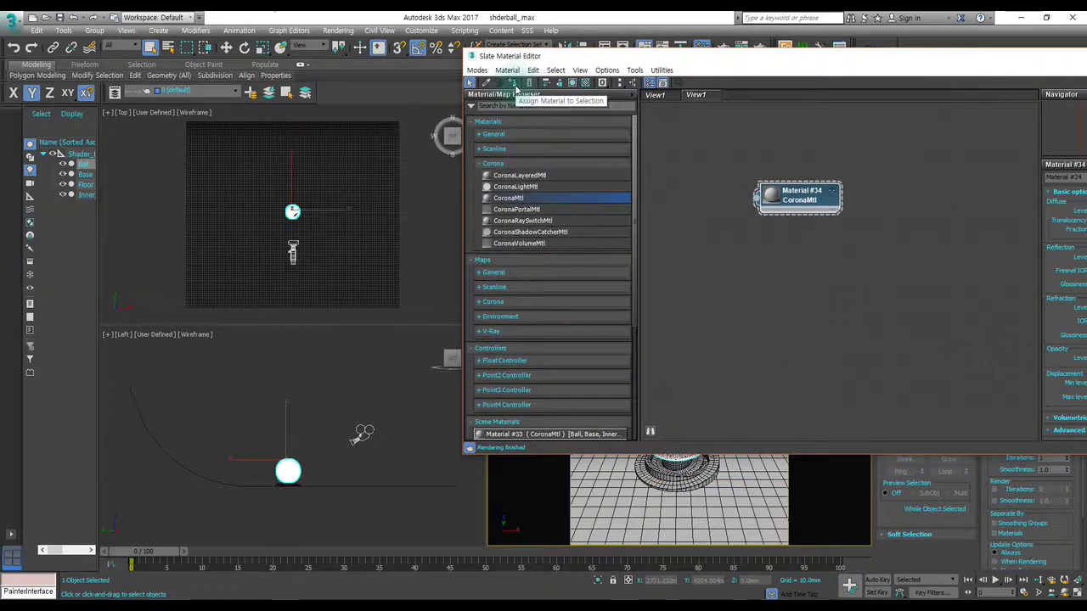
click(513, 83)
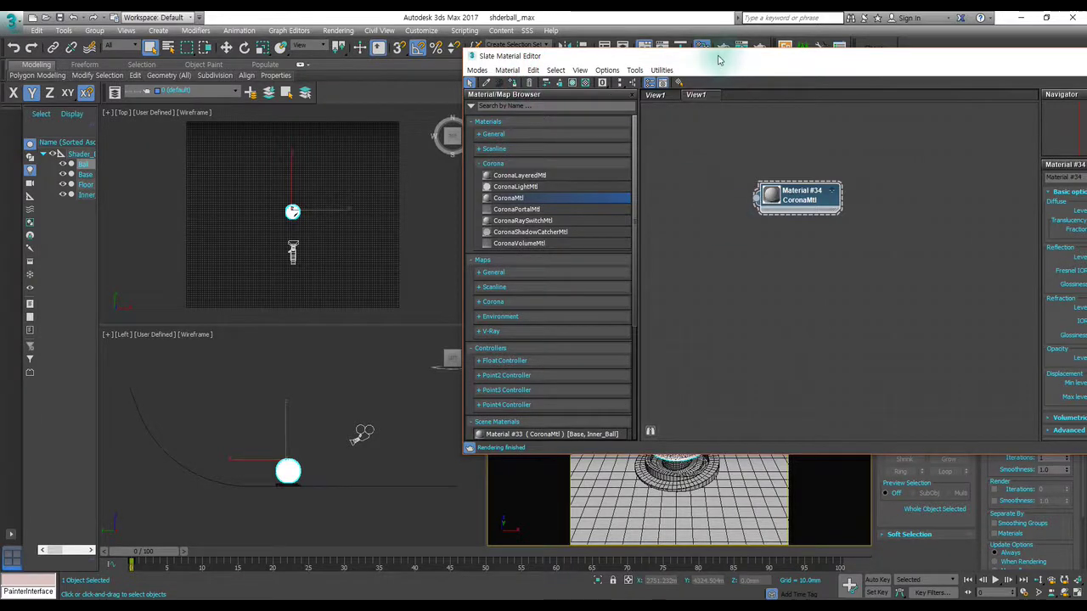
mouse_move(719, 55)
mouse_down()
mouse_move(585, 40)
mouse_move(341, 57)
mouse_up()
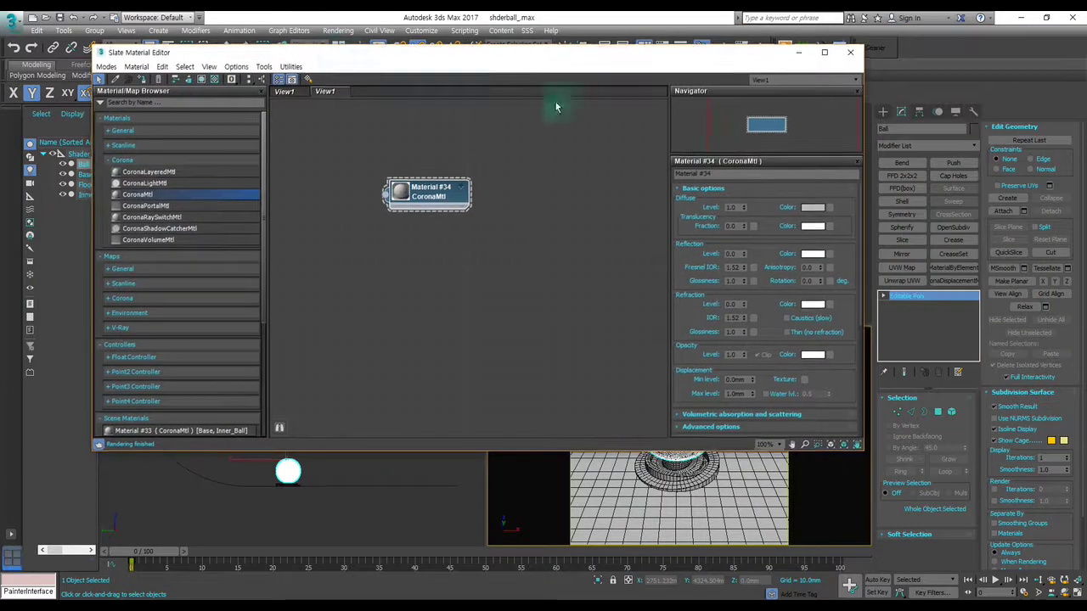
Reposition the Slate editor and the Material #34 node, scrolling through its diffuse, reflection and refraction rollouts.
drag(591, 62, 556, 47)
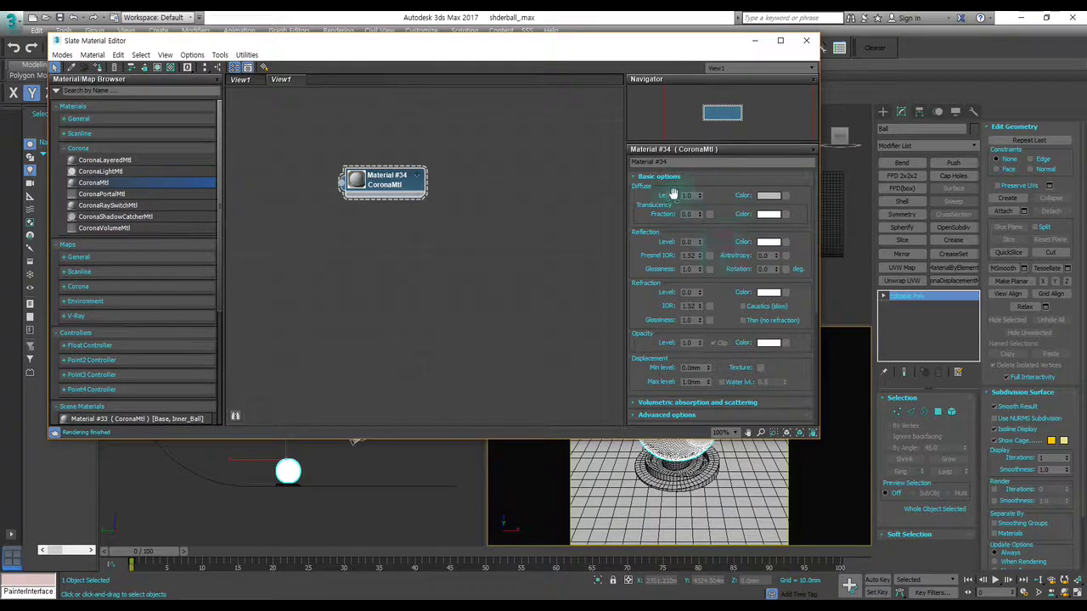
drag(718, 253, 720, 183)
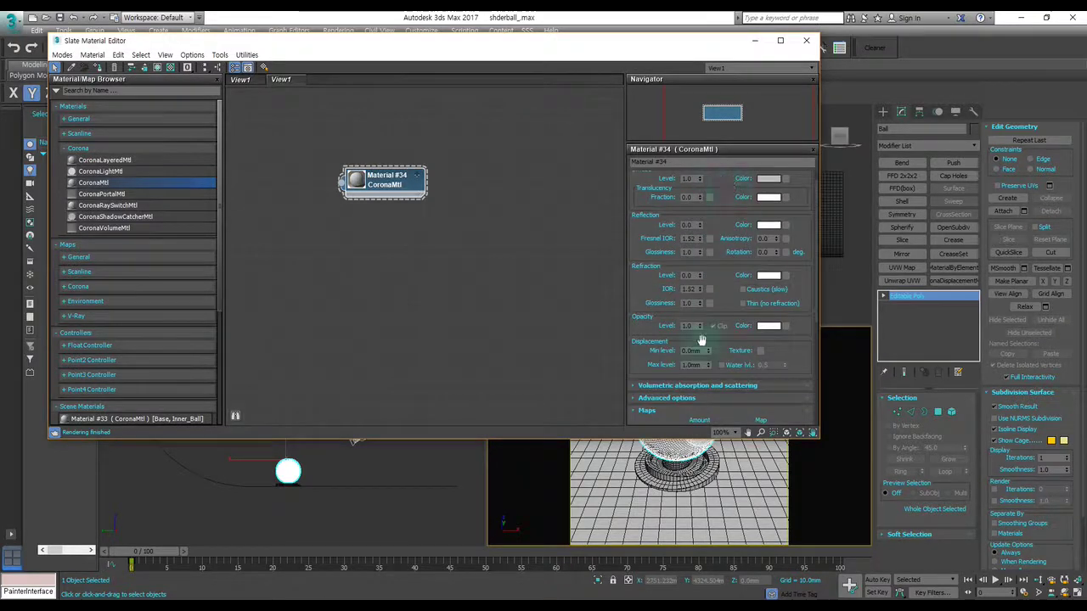
click(360, 228)
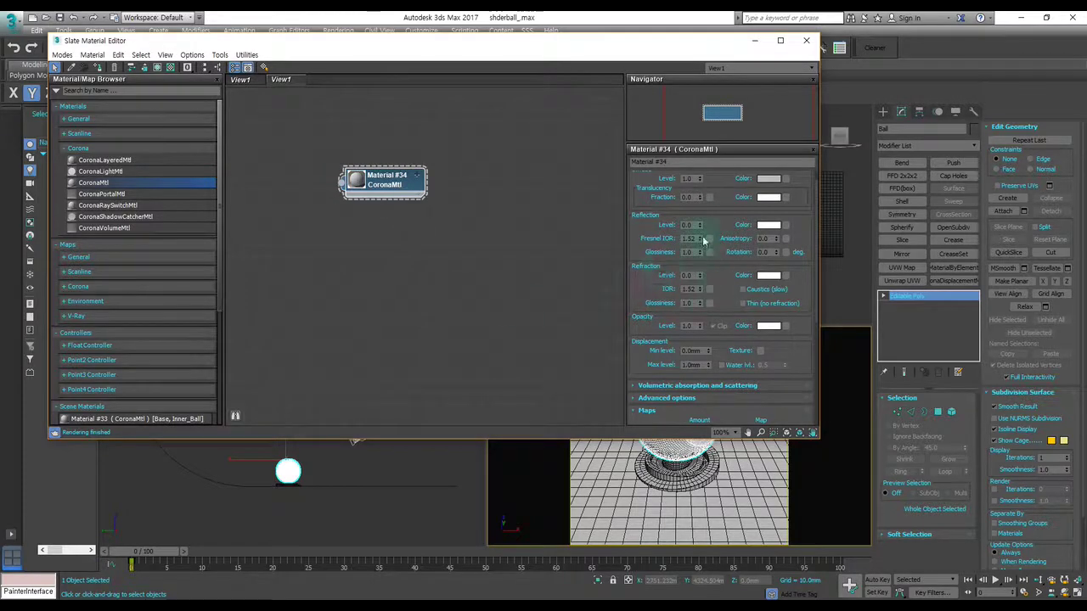
scroll(679, 230, up, 1)
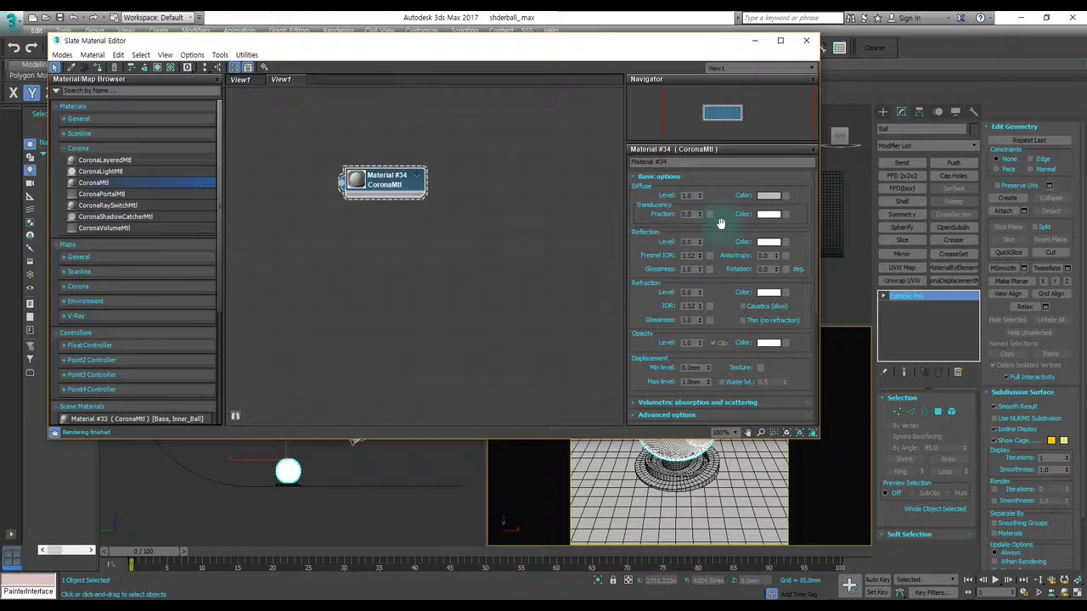
drag(382, 187, 359, 174)
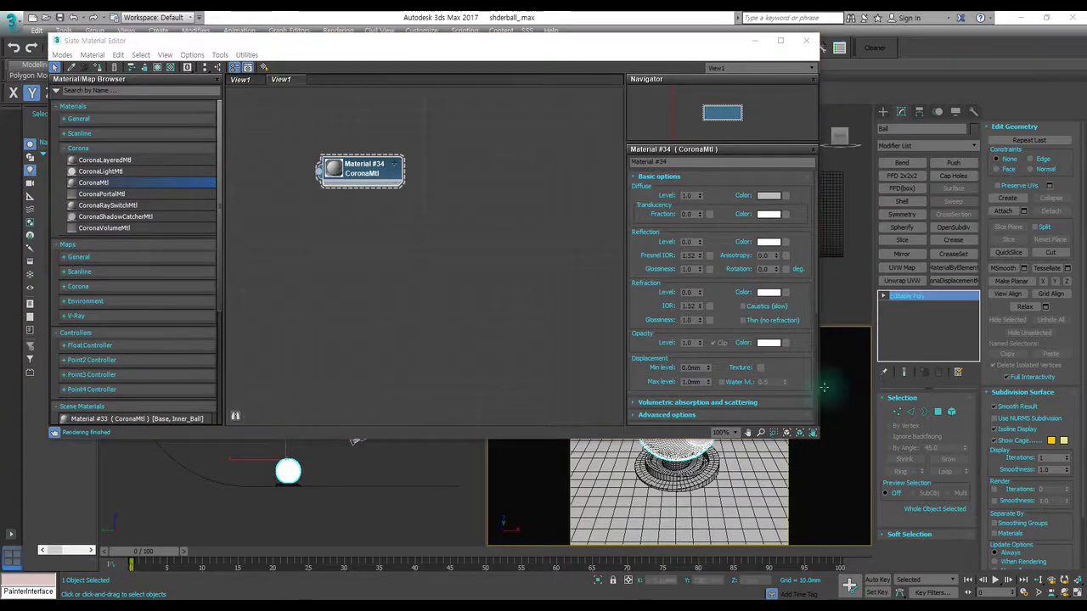
mouse_move(643, 259)
mouse_down()
mouse_move(641, 219)
mouse_move(642, 308)
mouse_up()
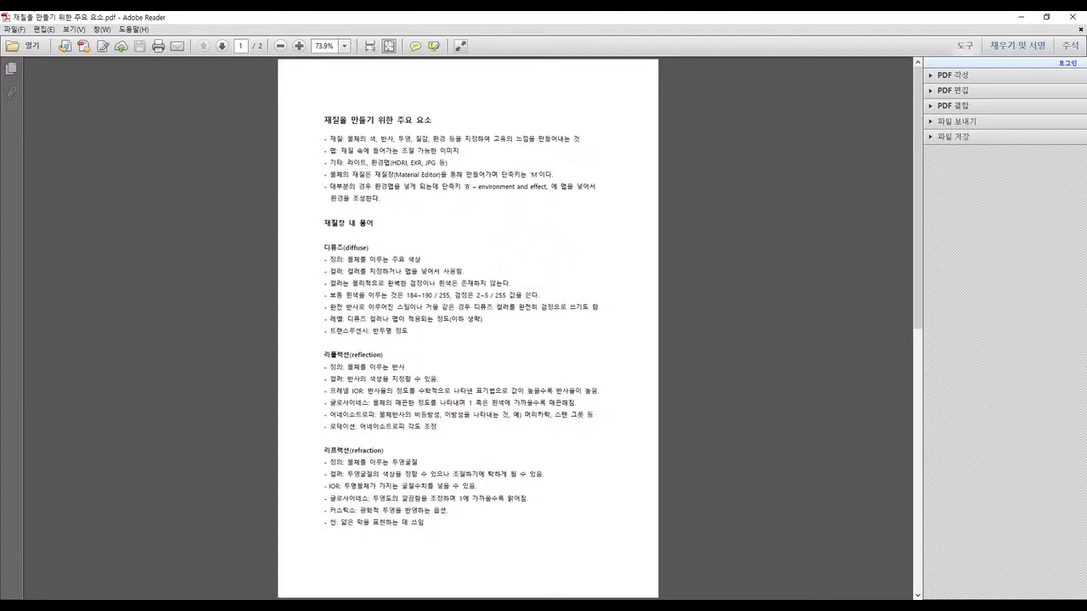
Set the material notes PDF to 100% zoom and maximize Adobe Reader to fill the screen.
click(859, 365)
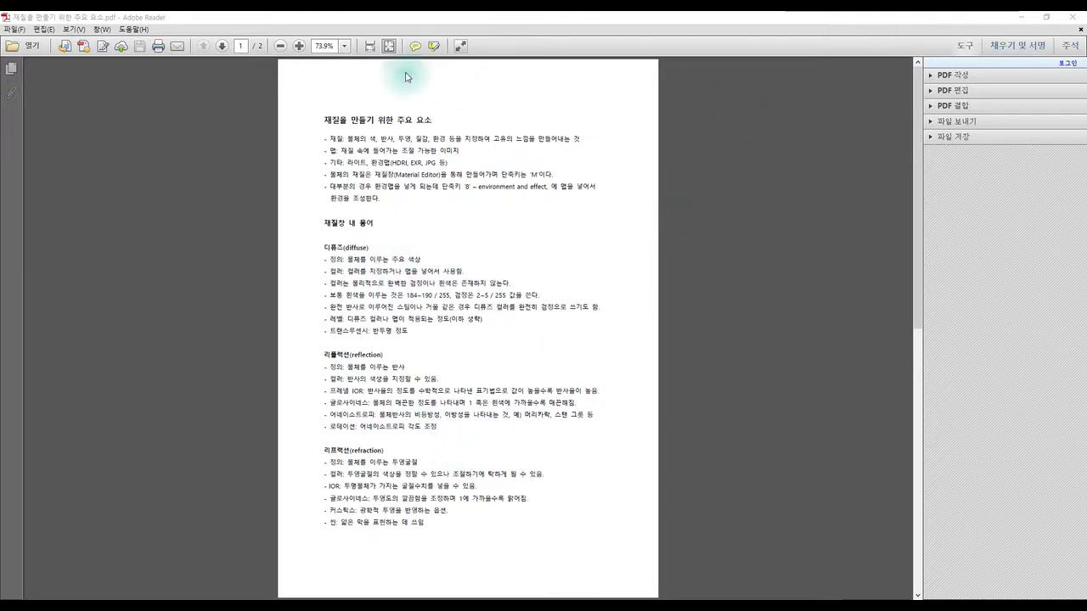
click(299, 46)
click(299, 46)
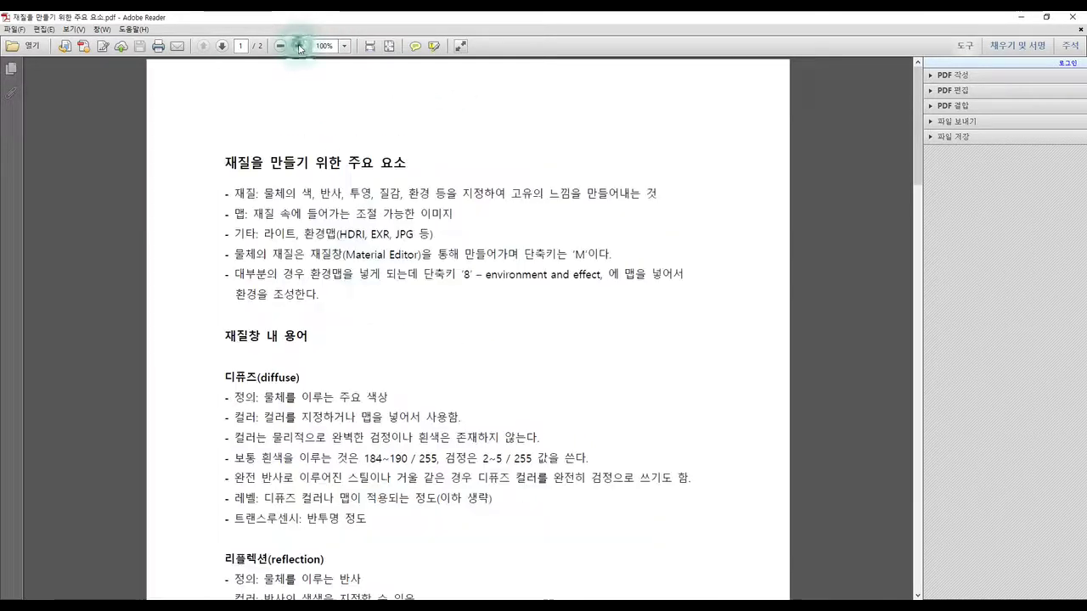
scroll(455, 220, down, 1)
drag(951, 17, 431, 26)
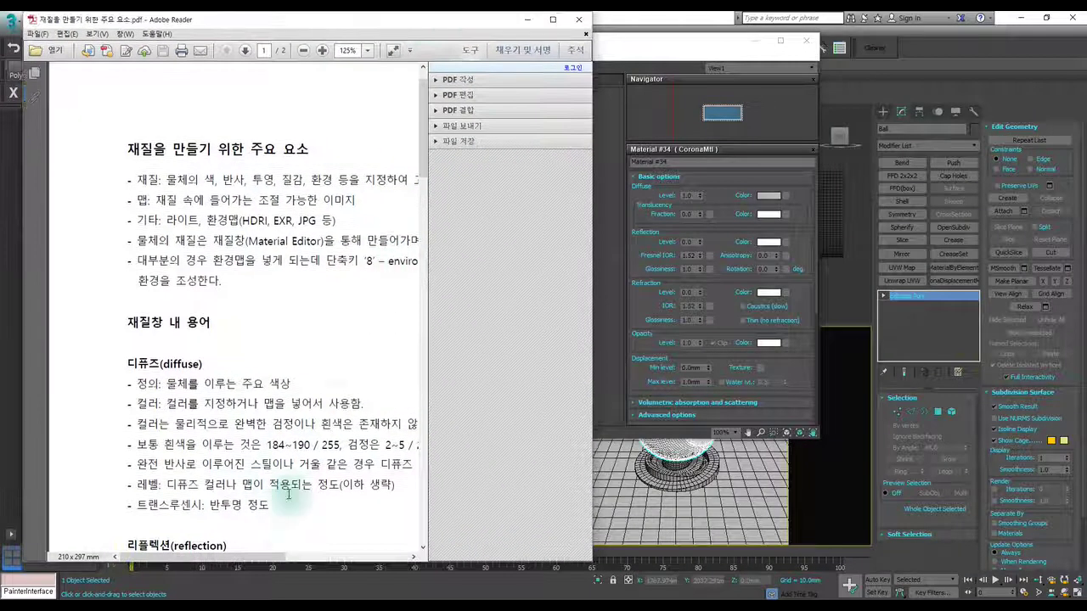
click(303, 50)
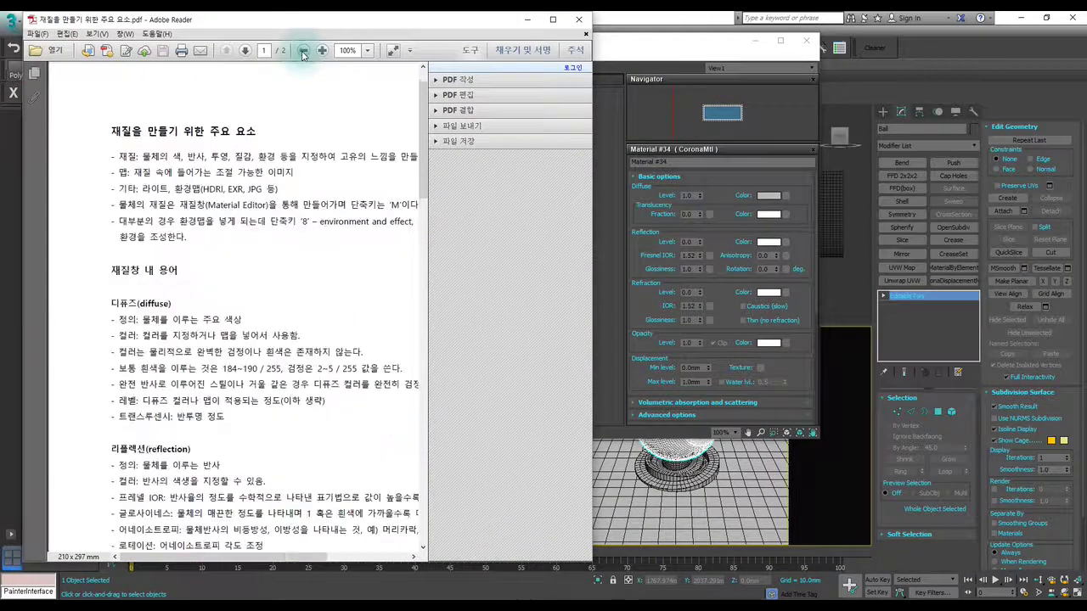
click(304, 50)
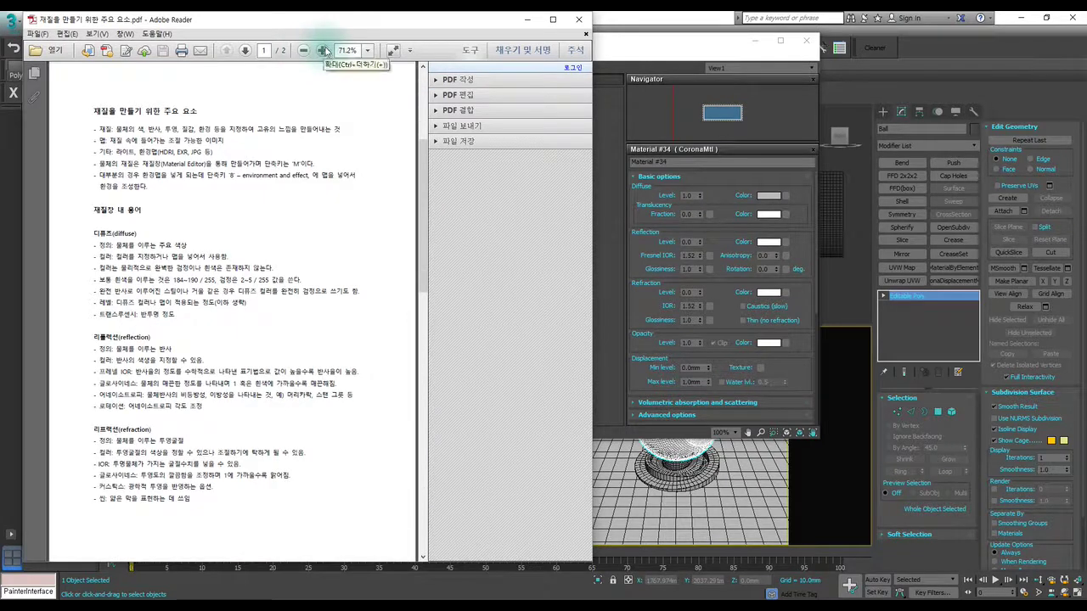
click(323, 51)
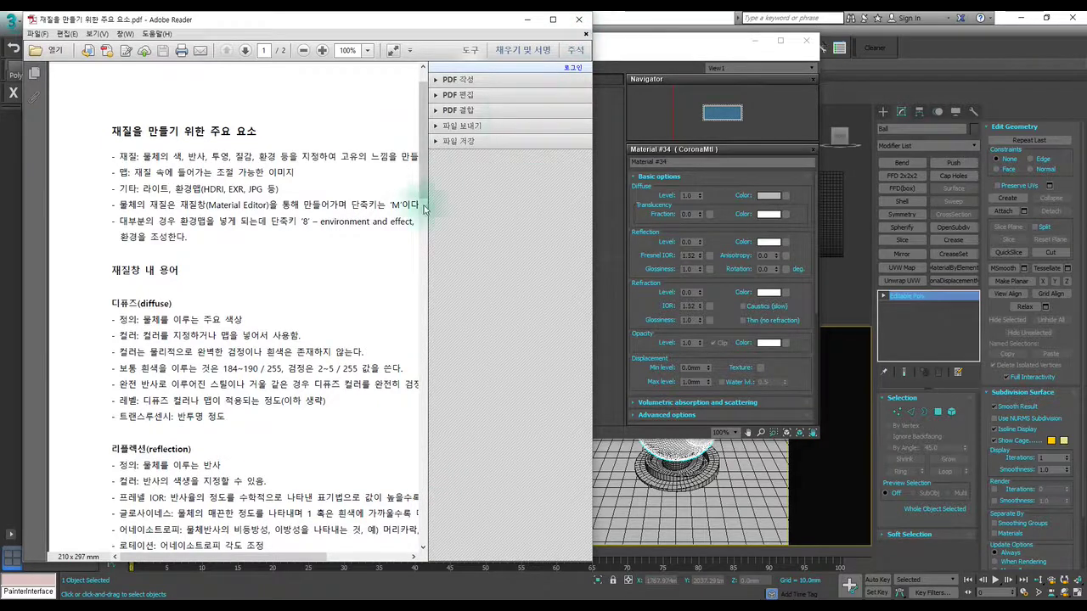
drag(593, 211, 752, 212)
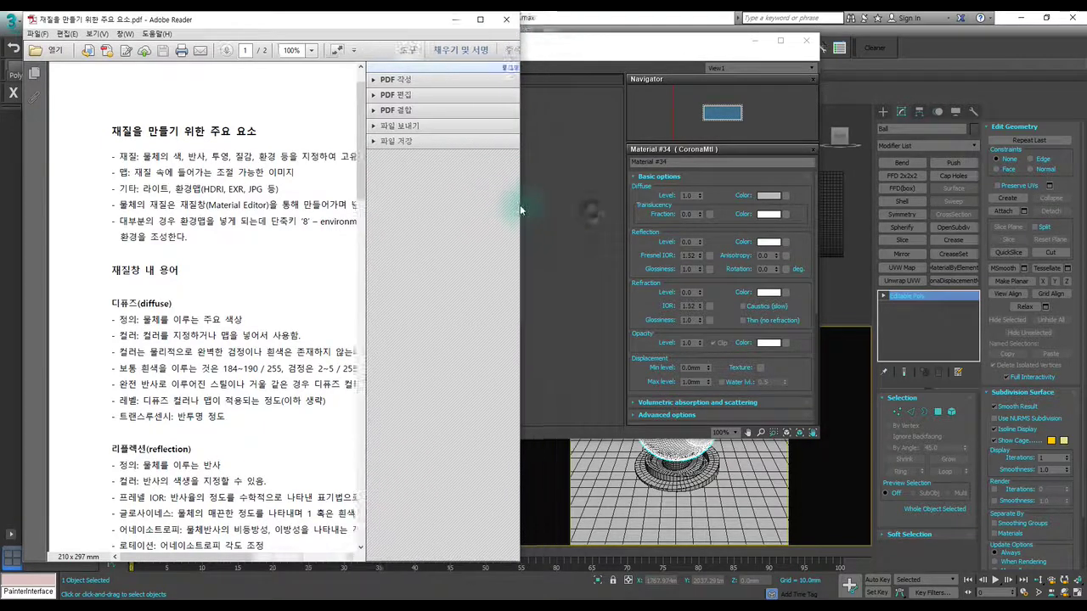
click(714, 20)
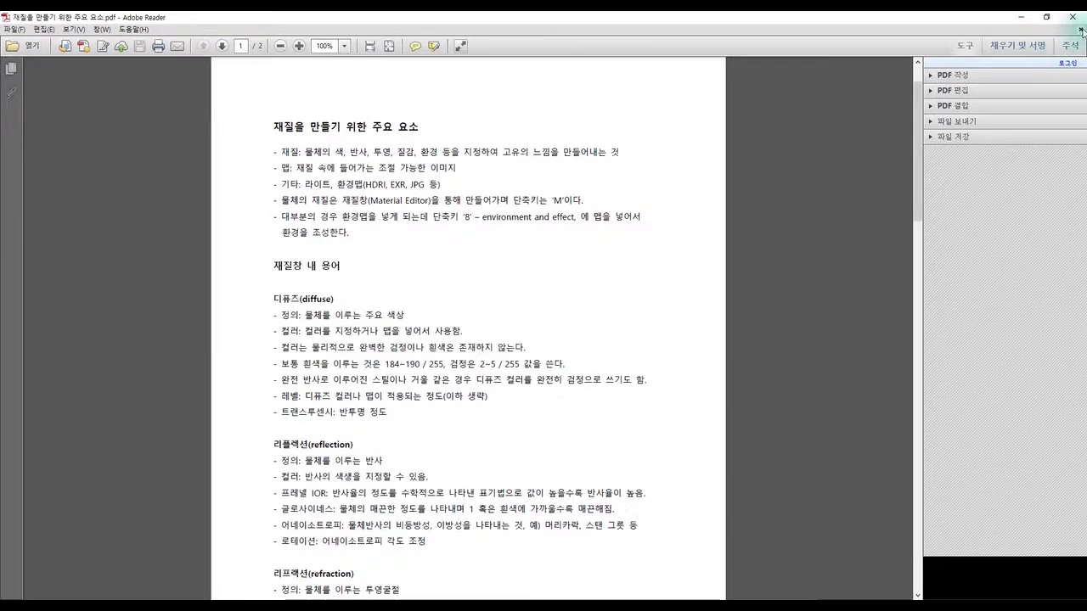
Reopen the notes PDF maximized at full page width, then shrink and minimize Reader to reveal 3ds Max.
click(1081, 30)
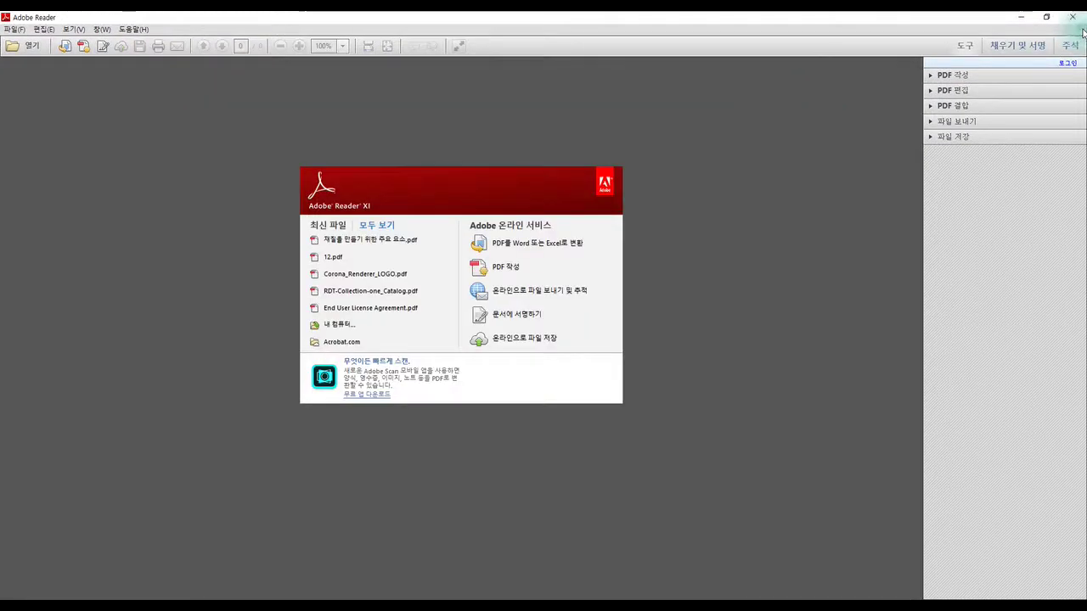
click(1071, 17)
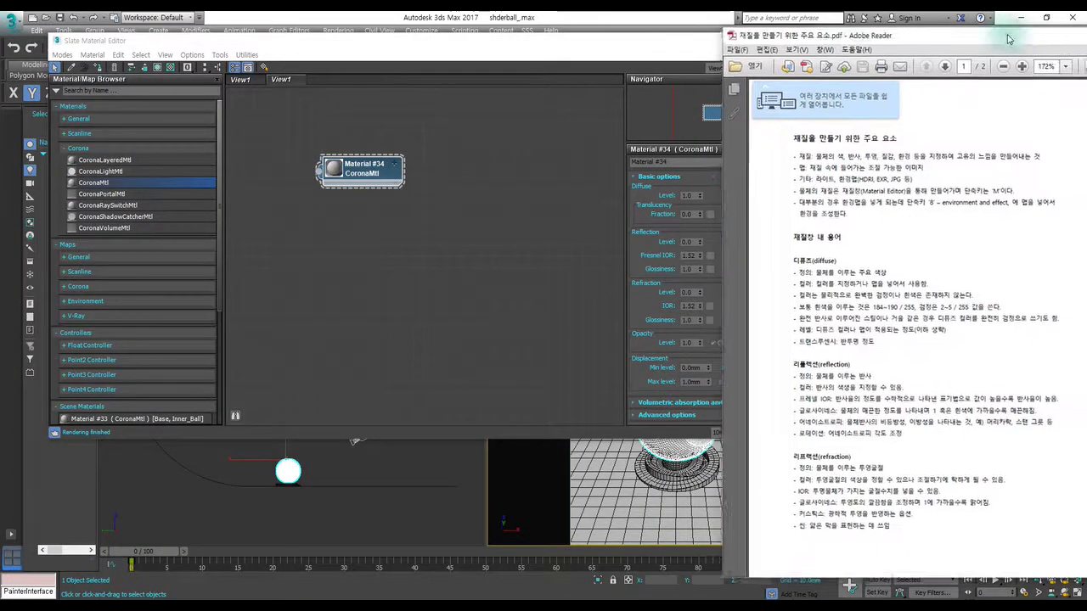
double_click(1008, 37)
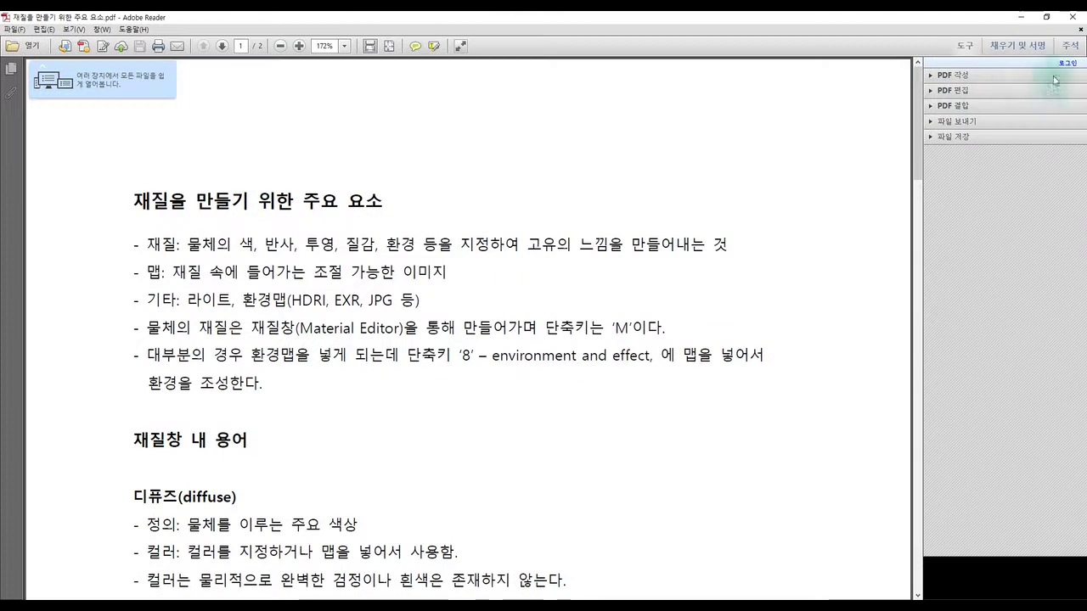
click(965, 46)
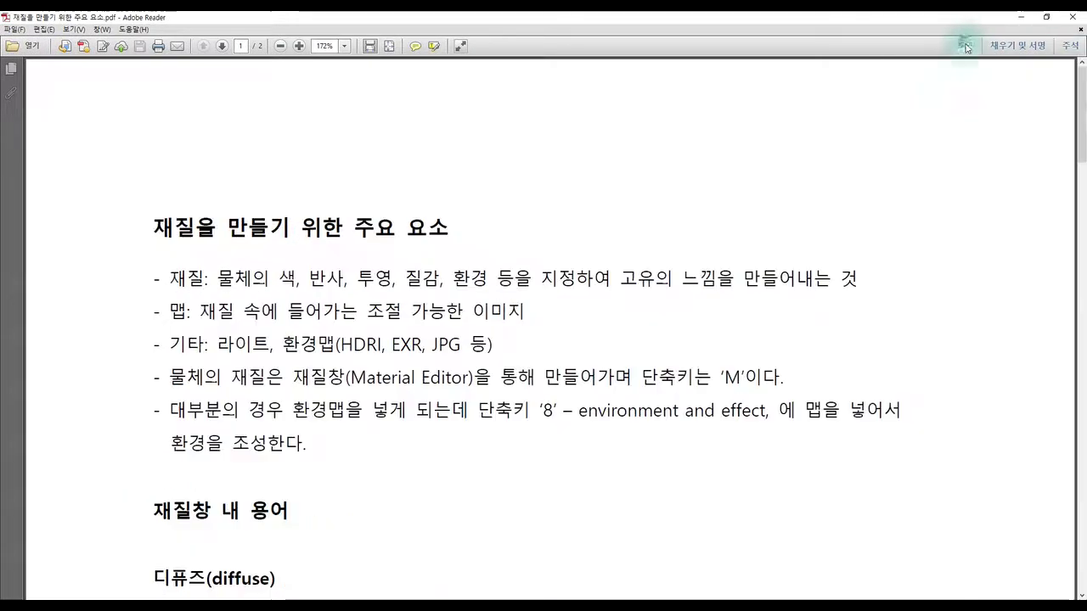
mouse_move(939, 24)
mouse_down()
mouse_move(504, 42)
mouse_move(403, 34)
mouse_move(425, 32)
mouse_up()
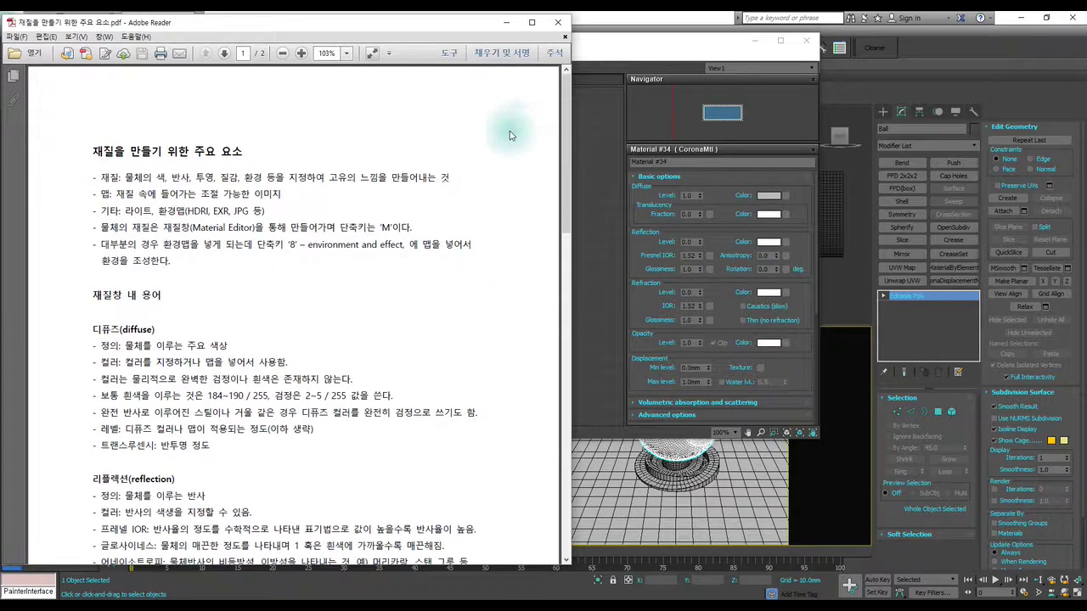
click(506, 22)
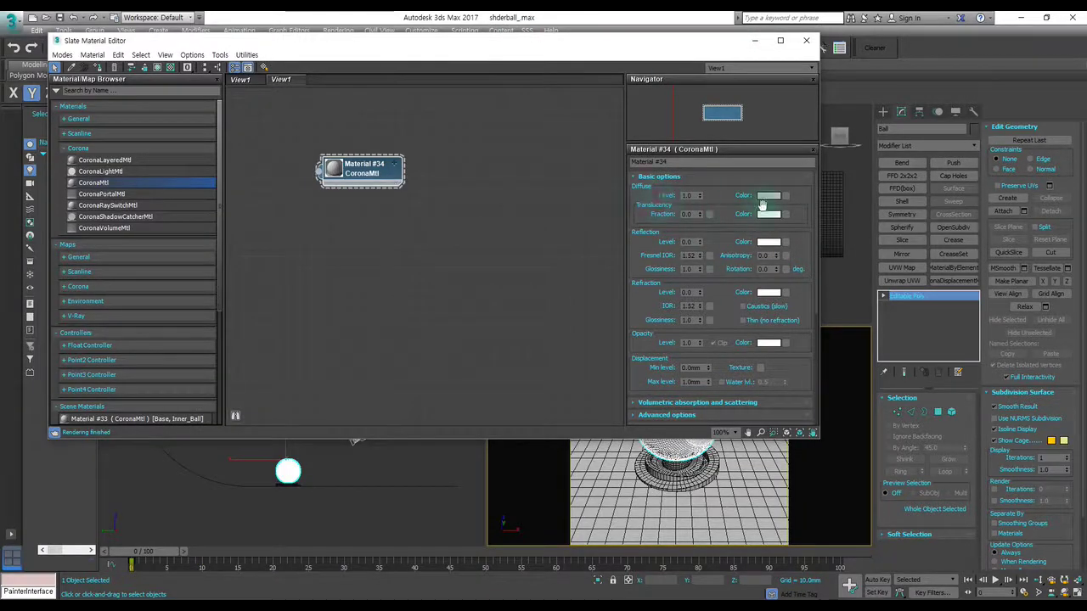
Set Material #34's diffuse colour to a fully saturated, bright blue.
click(766, 197)
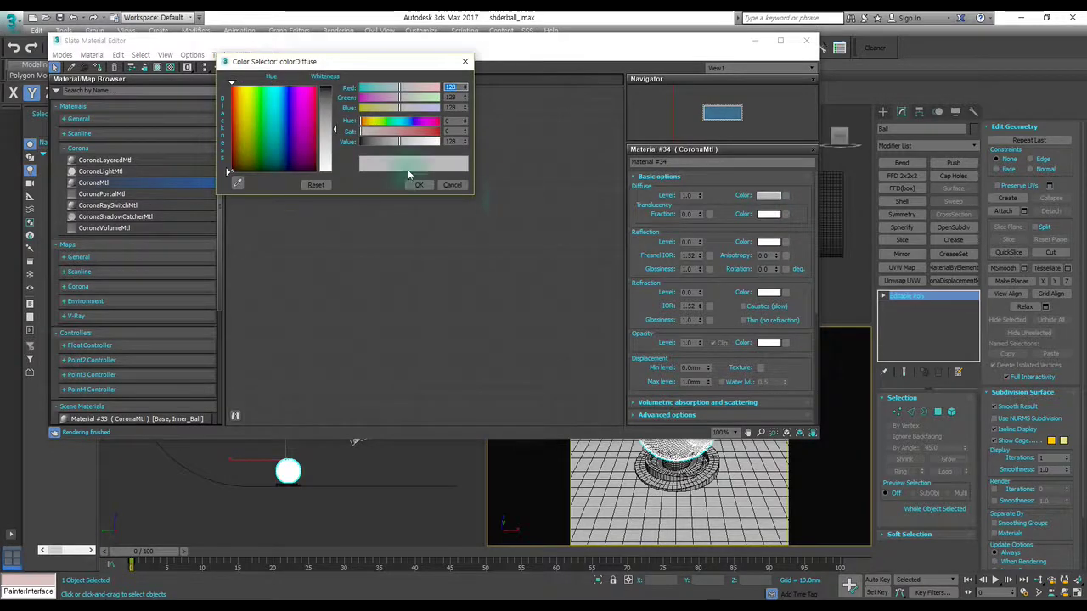
drag(285, 110, 264, 91)
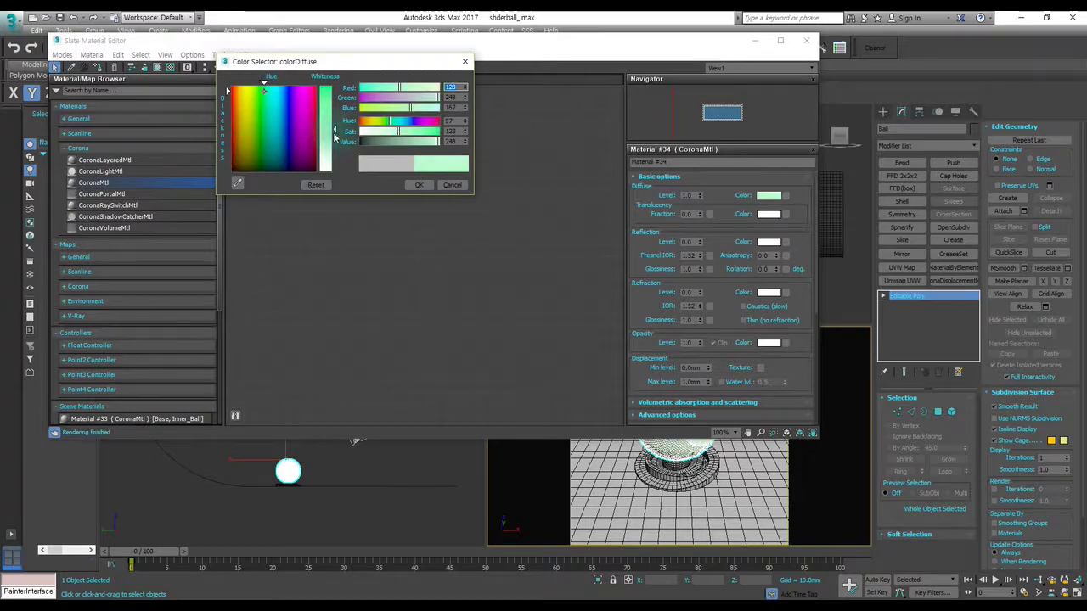
drag(328, 129, 328, 88)
drag(259, 87, 288, 90)
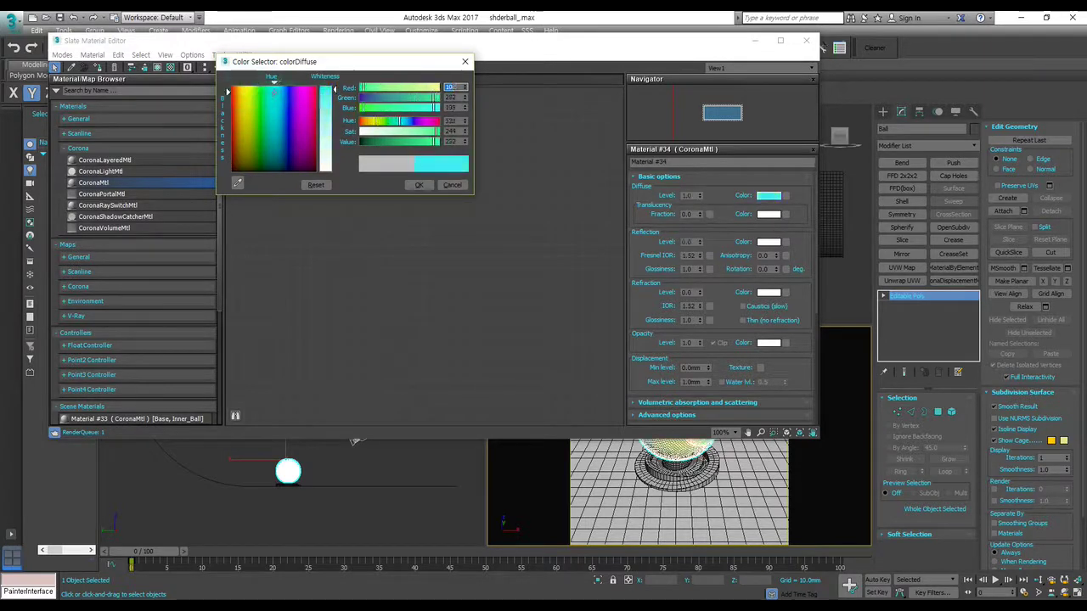
click(416, 185)
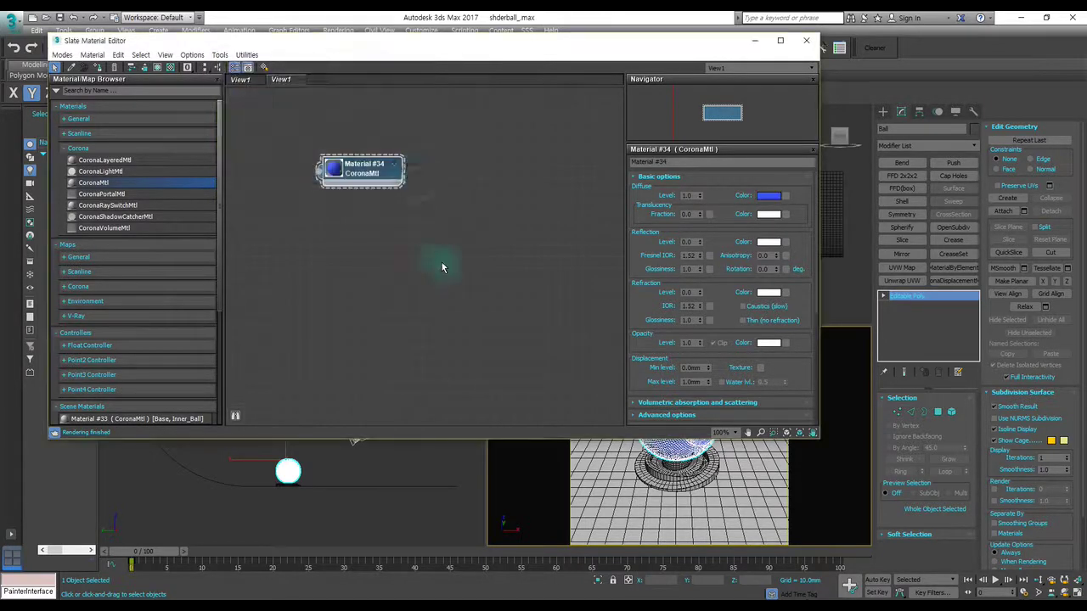
Switch the Perspective viewport to shaded display (F3) so the blue ball appears.
drag(606, 49, 371, 211)
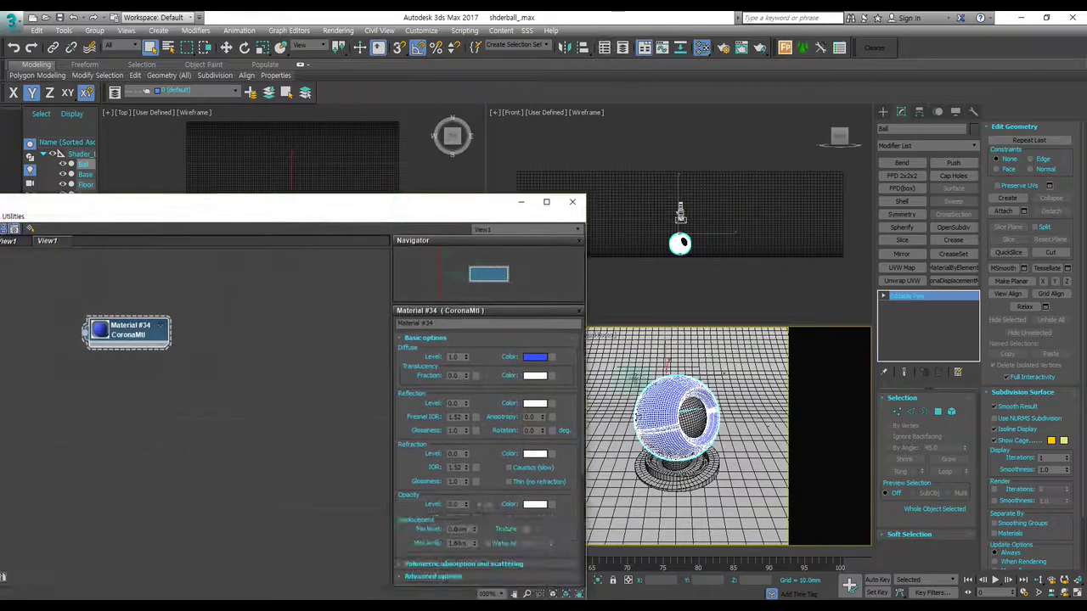
click(730, 391)
key(F3)
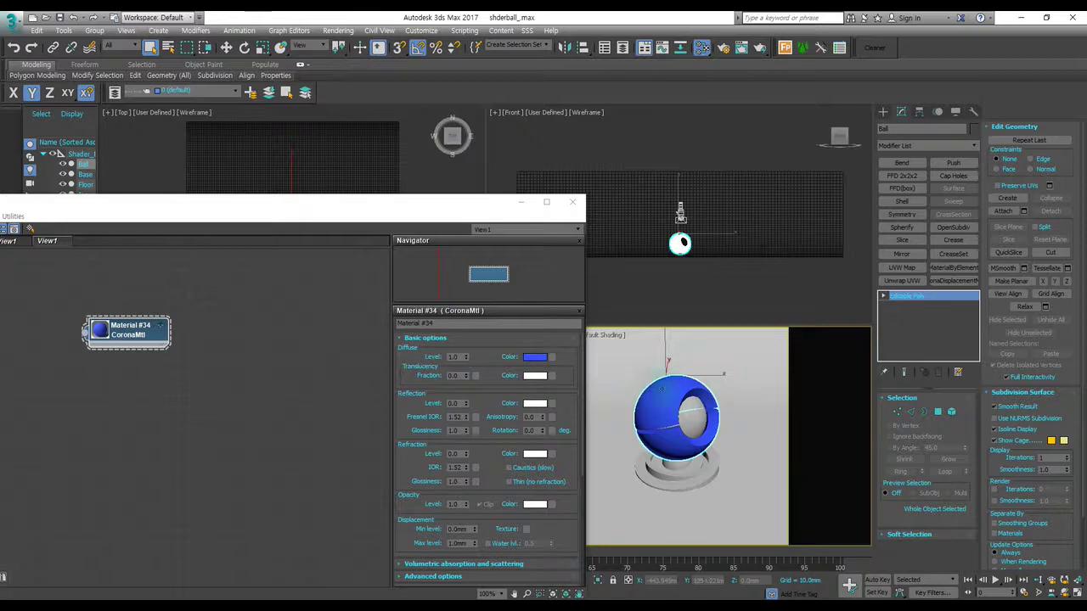
click(427, 211)
drag(427, 211, 422, 184)
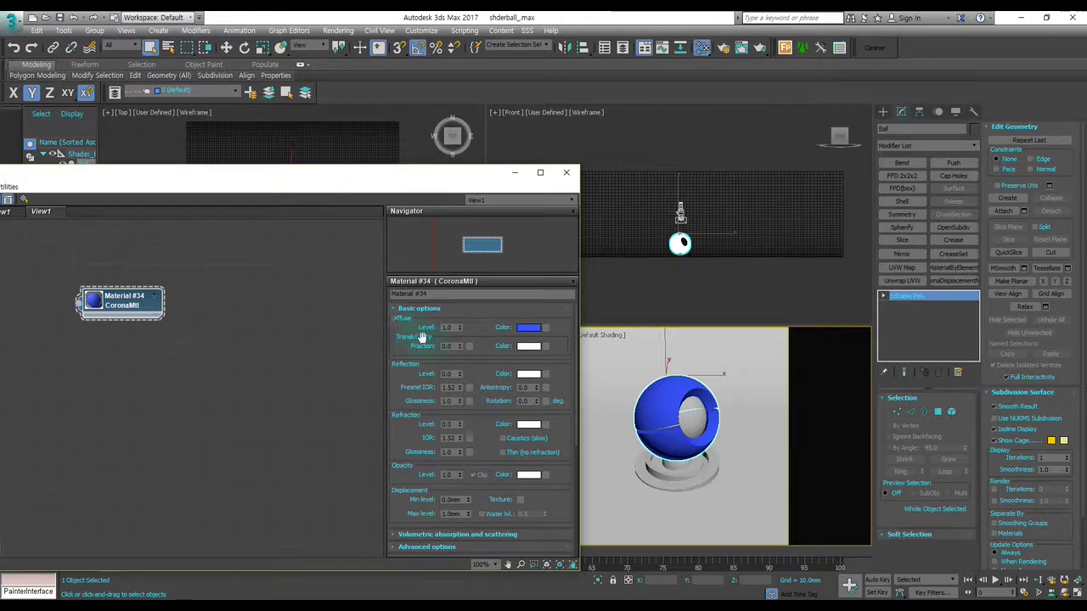
click(522, 328)
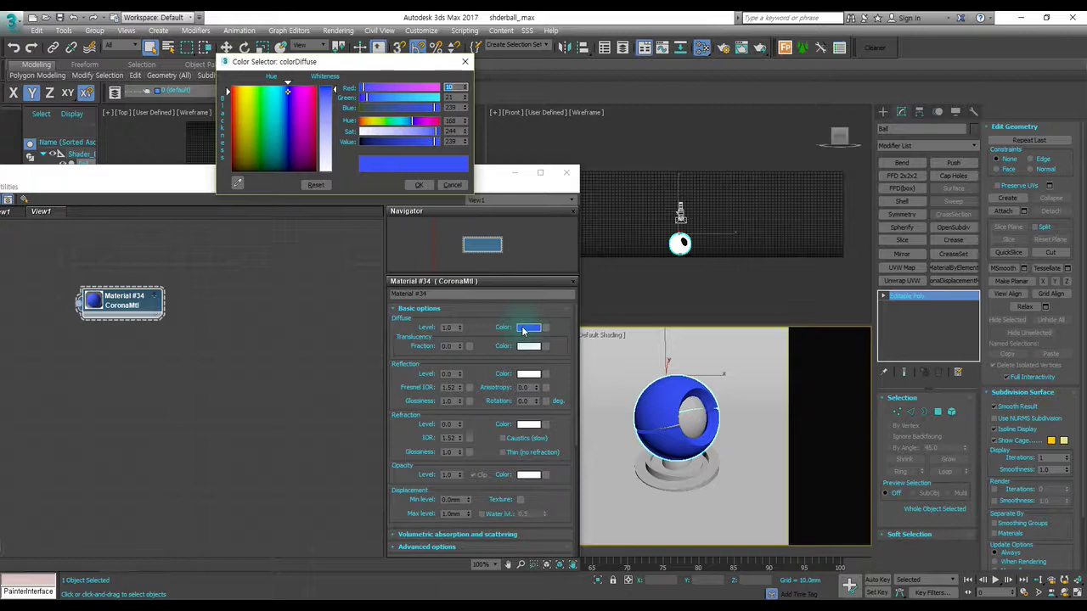
click(450, 184)
drag(427, 190, 451, 81)
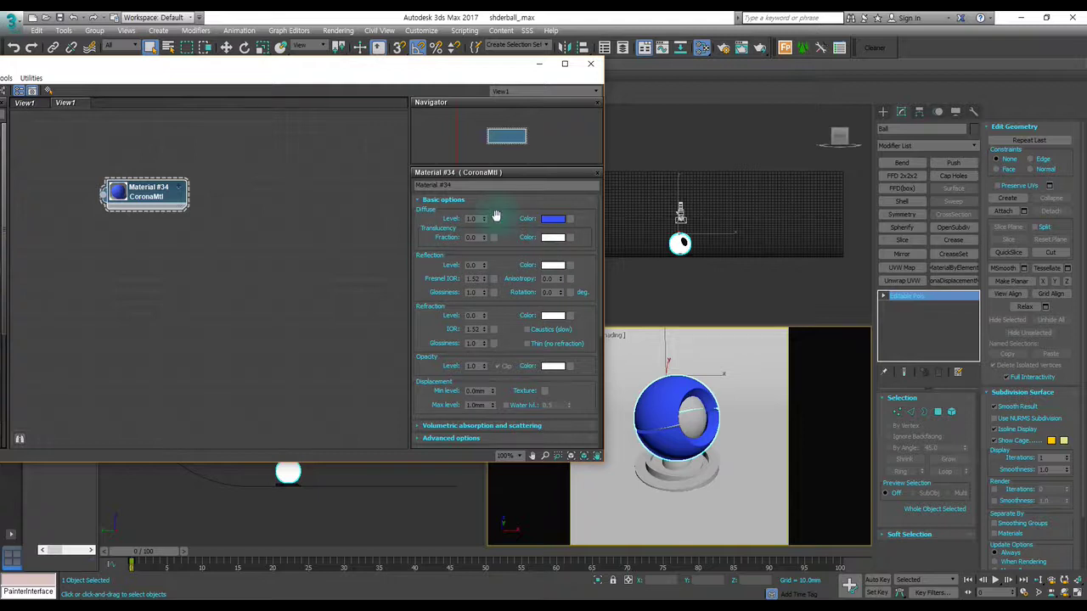
scroll(435, 278, down, 1)
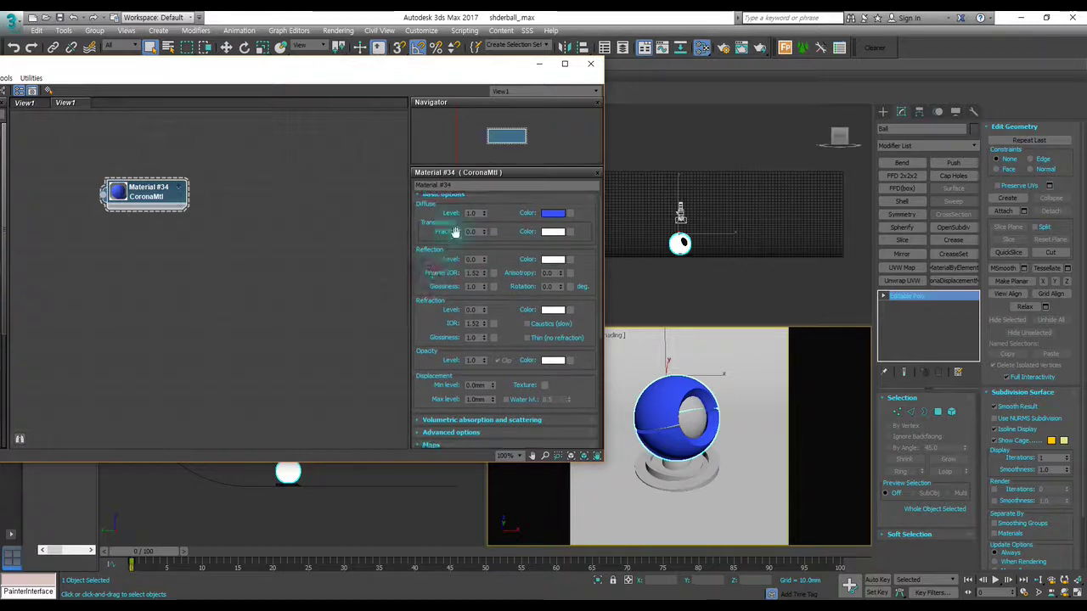
scroll(439, 273, down, 1)
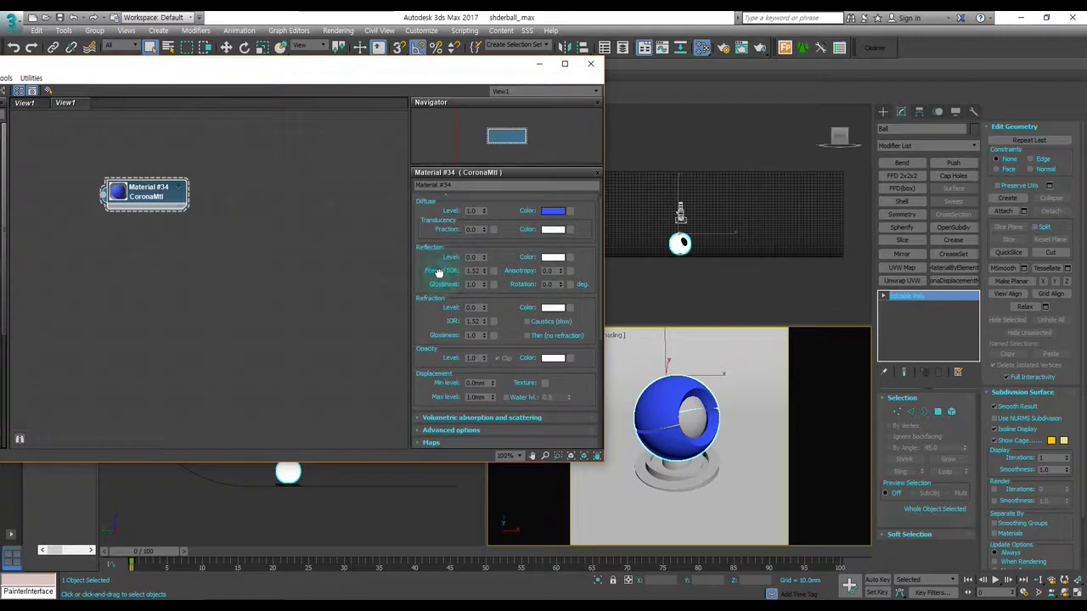
scroll(438, 273, up, 1)
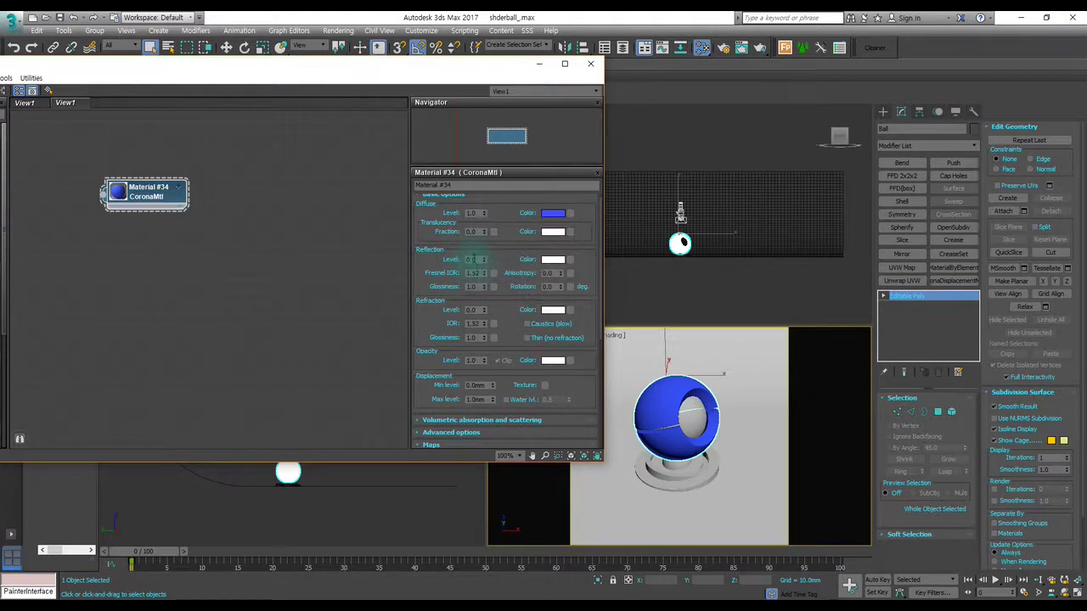
mouse_move(515, 259)
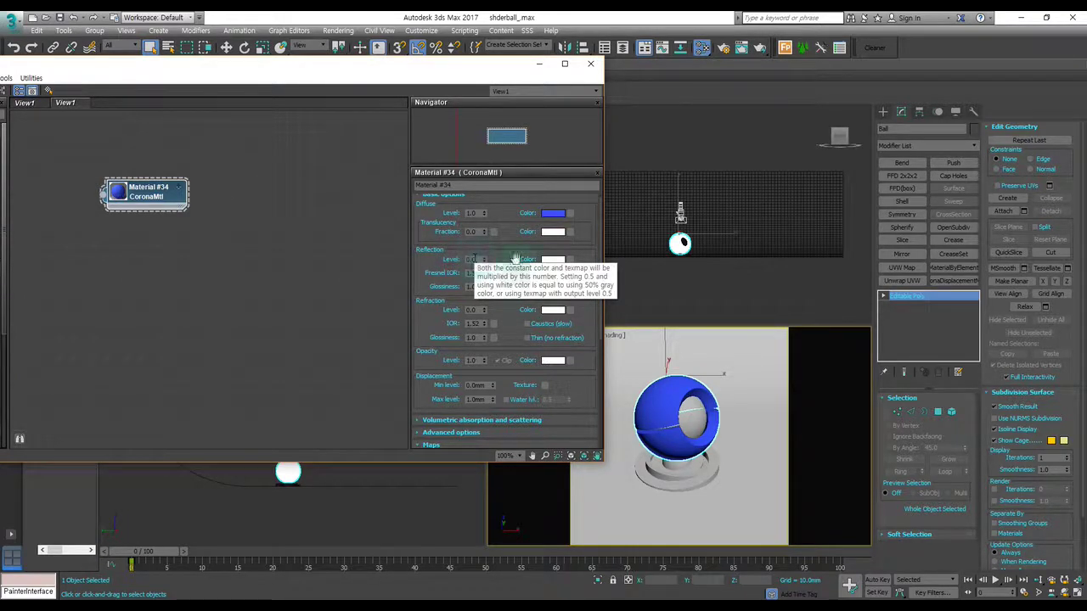
click(473, 259)
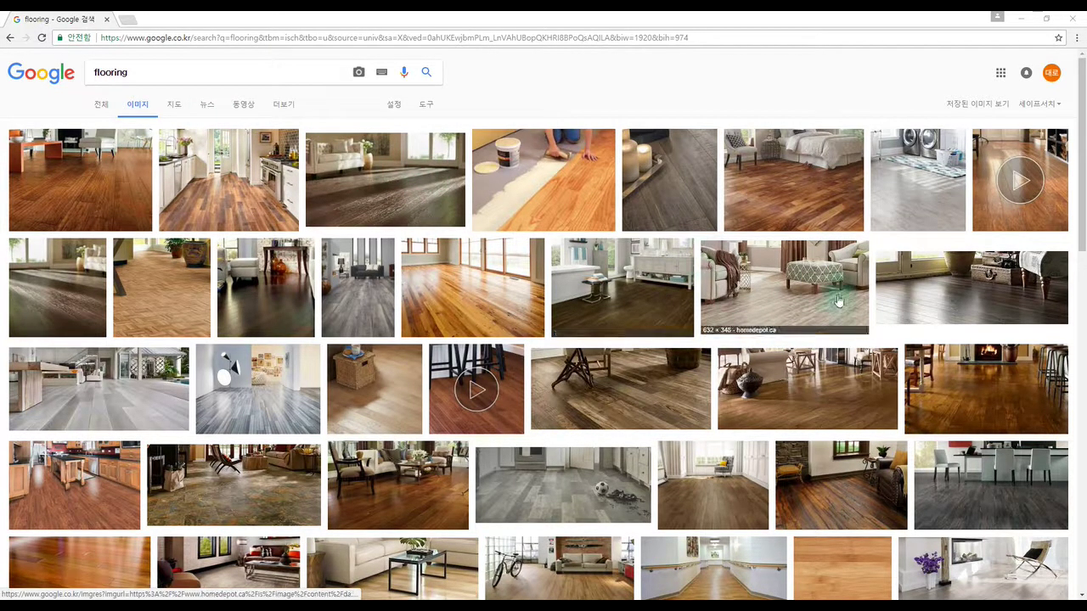
Preview the Bamboo Flooring result, then HomeAdvisor's engineered hardwood hallway photo in the flooring results.
scroll(756, 341, down, 2)
scroll(756, 341, down, 1)
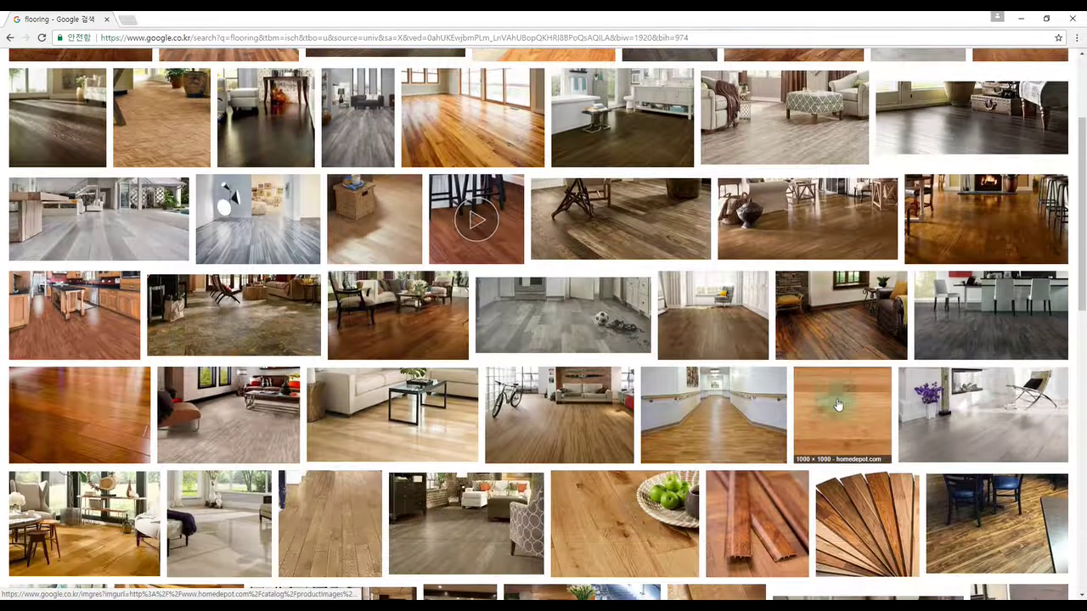
click(837, 405)
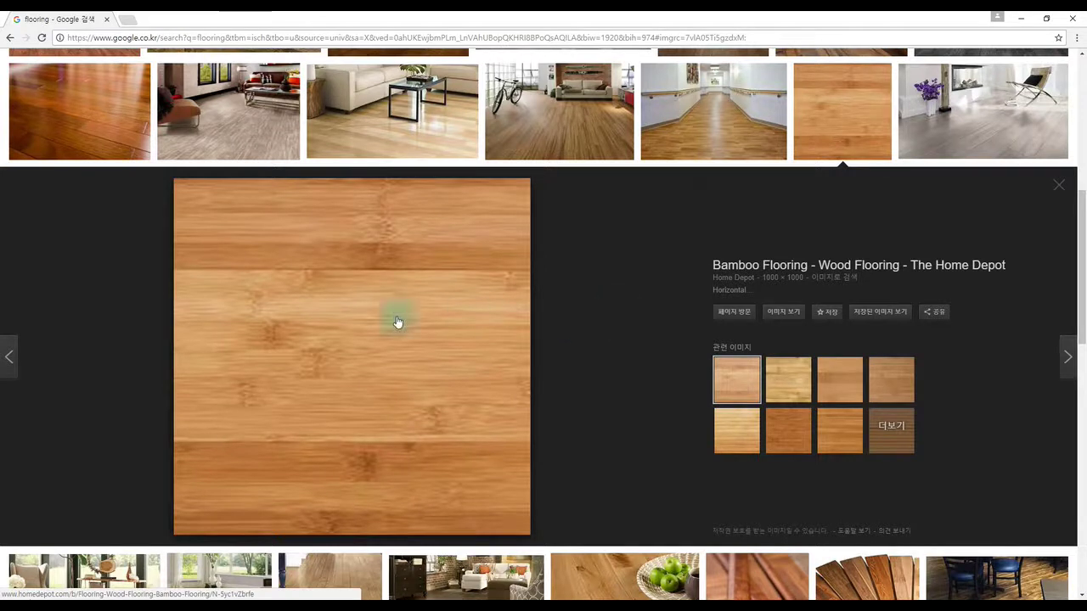
scroll(430, 362, up, 2)
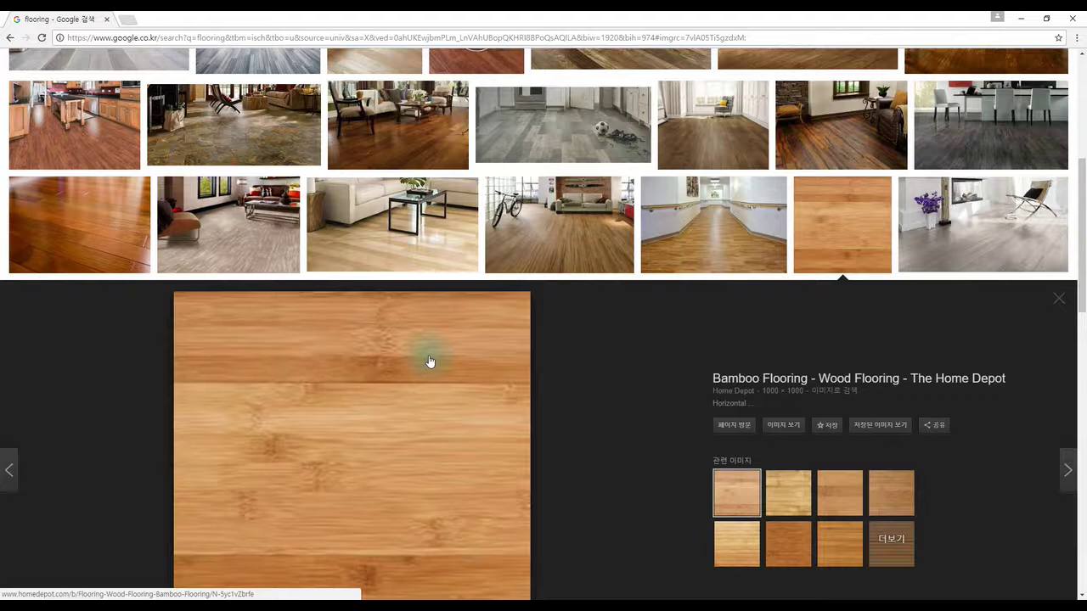
scroll(430, 362, up, 1)
scroll(430, 362, up, 1)
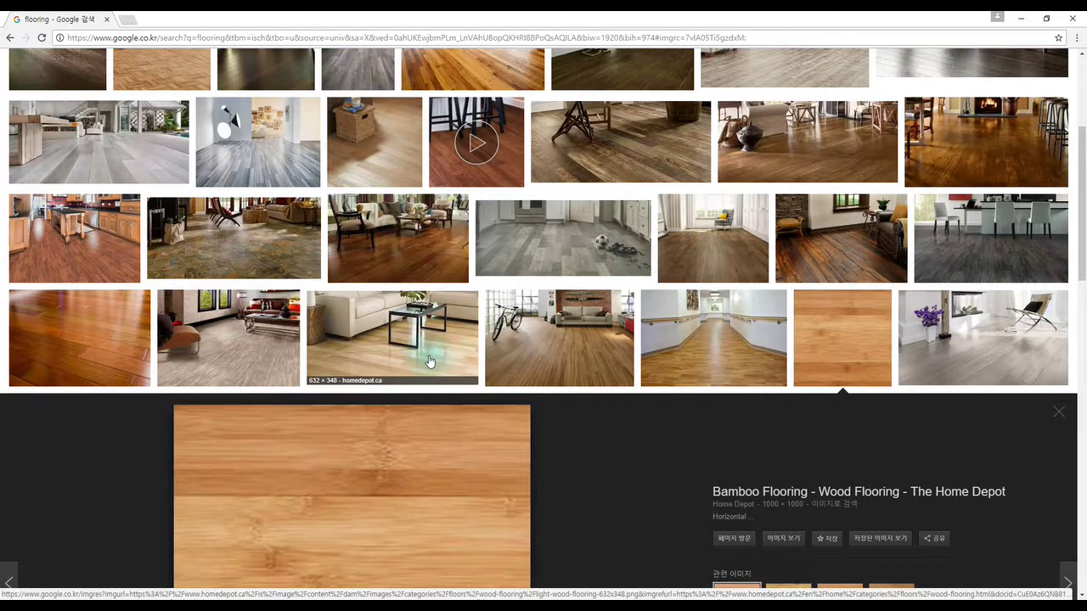
click(746, 345)
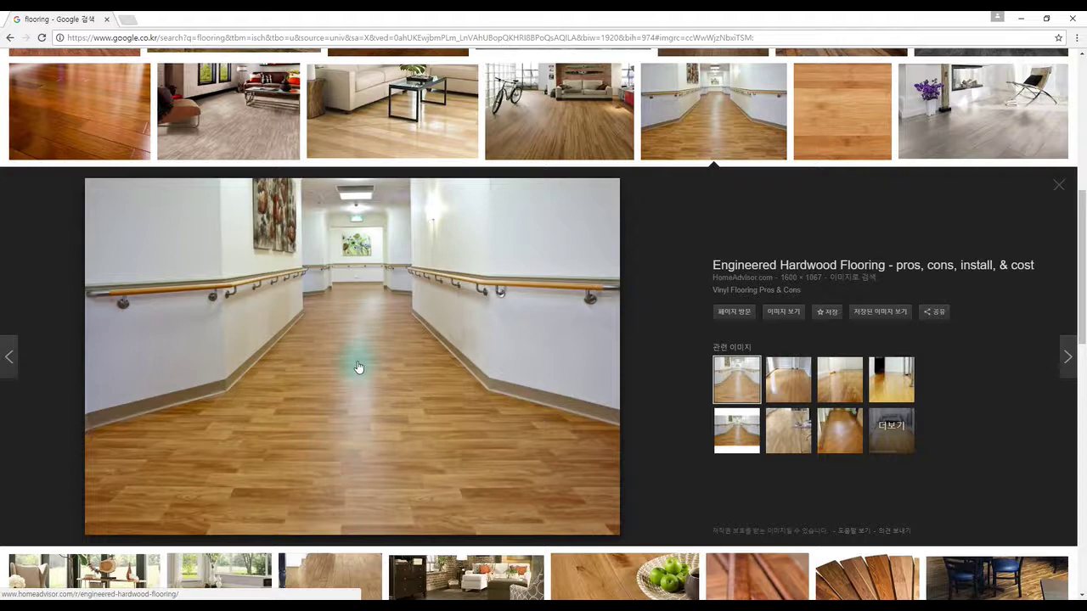
Minimize Chrome and set Material #34's reflection level to 1.
click(1022, 18)
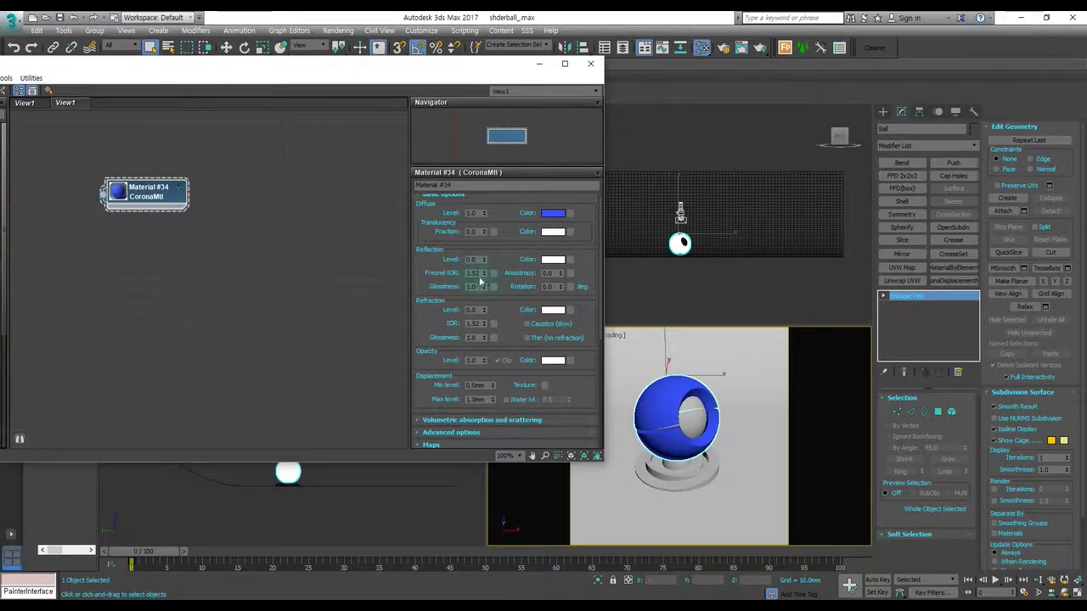
click(432, 272)
click(473, 259)
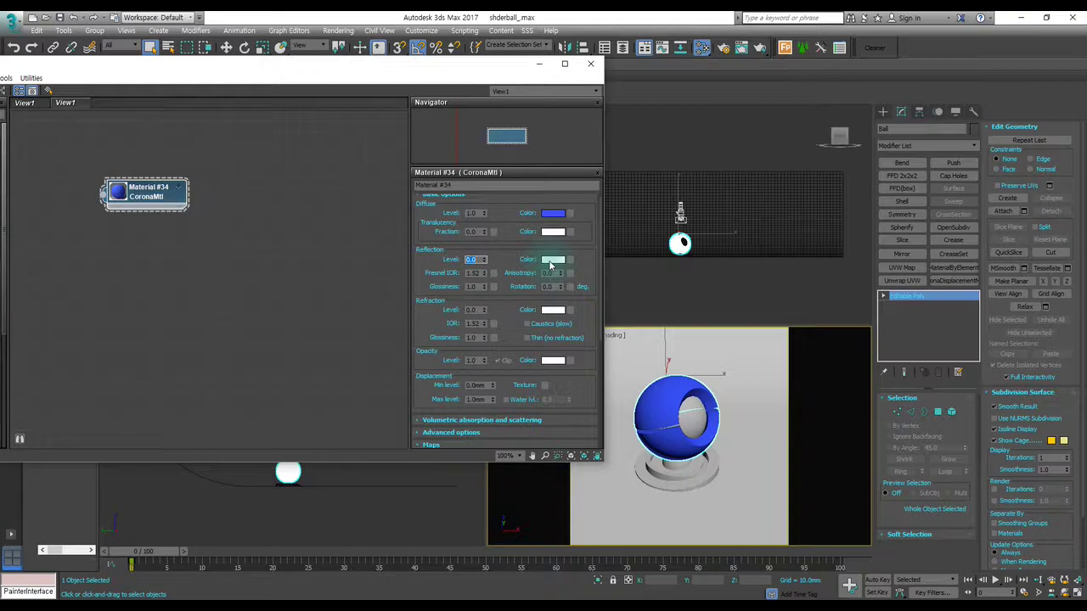
text(1)
key(Return)
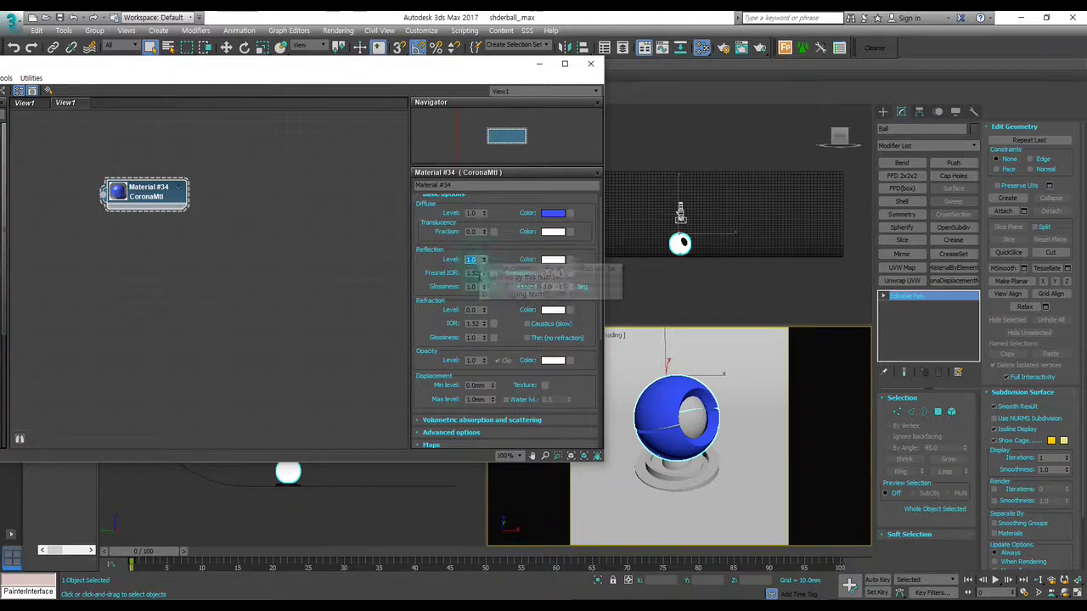
Confirm Fresnel IOR 1.52 and recommit the reflection level at 1.0 after briefly trying 0.
click(475, 272)
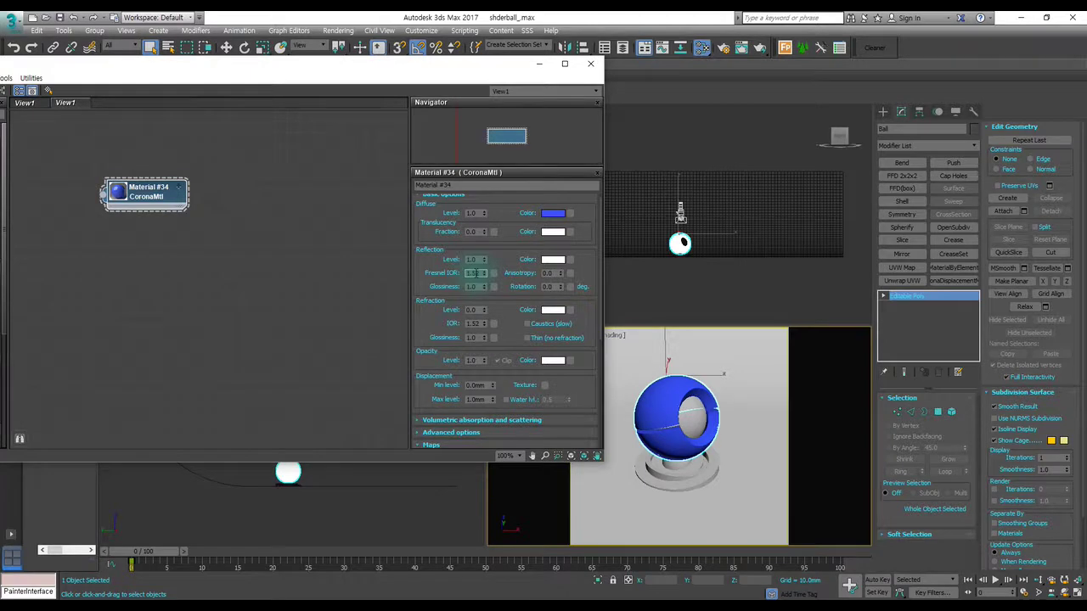
click(474, 259)
text(0)
key(Return)
key(Return)
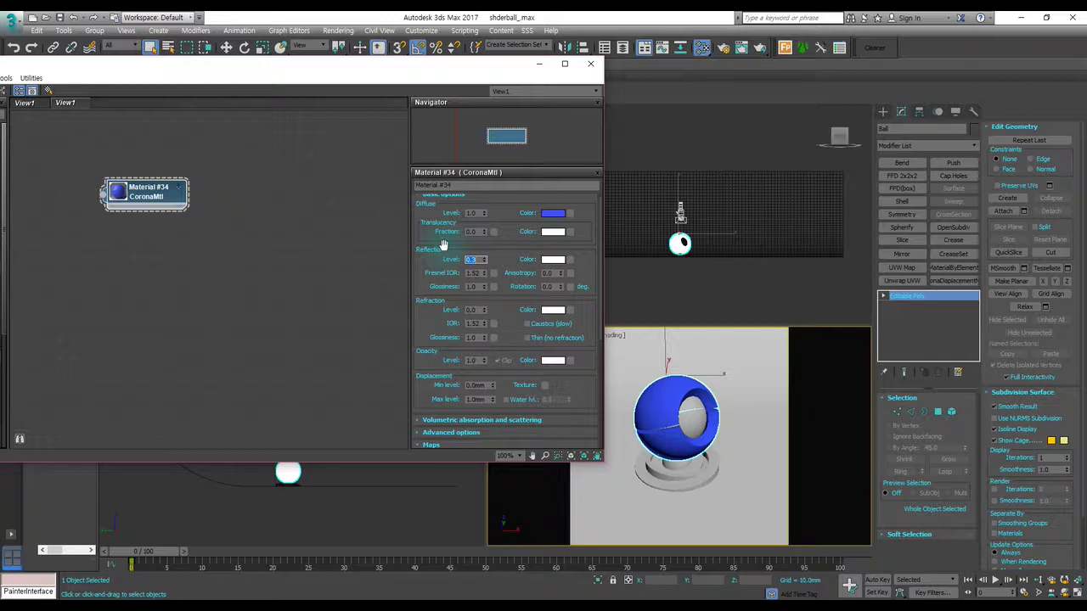
click(473, 260)
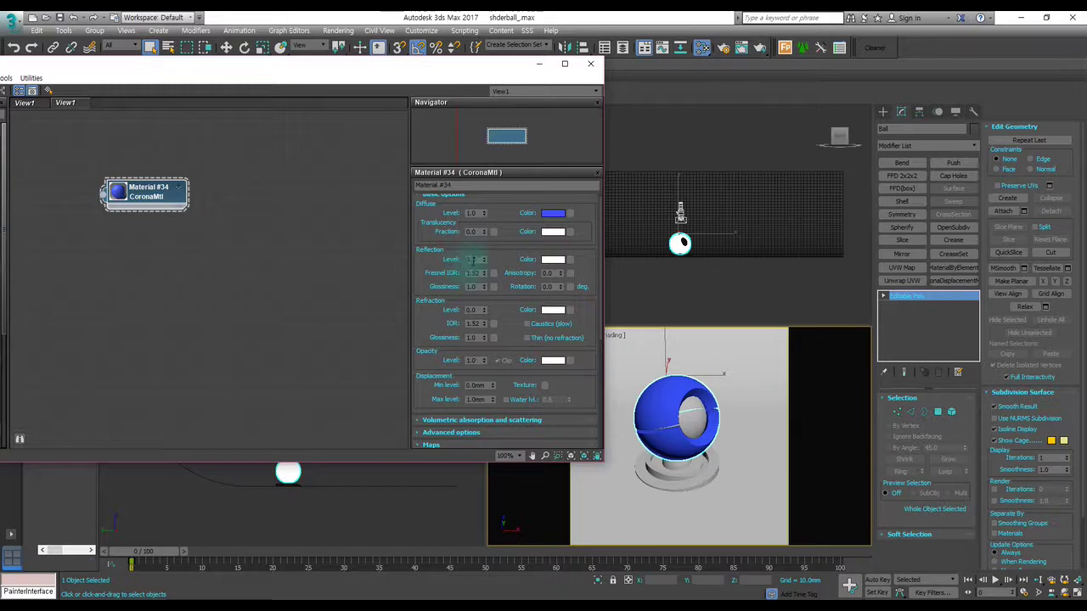
key(Return)
click(491, 235)
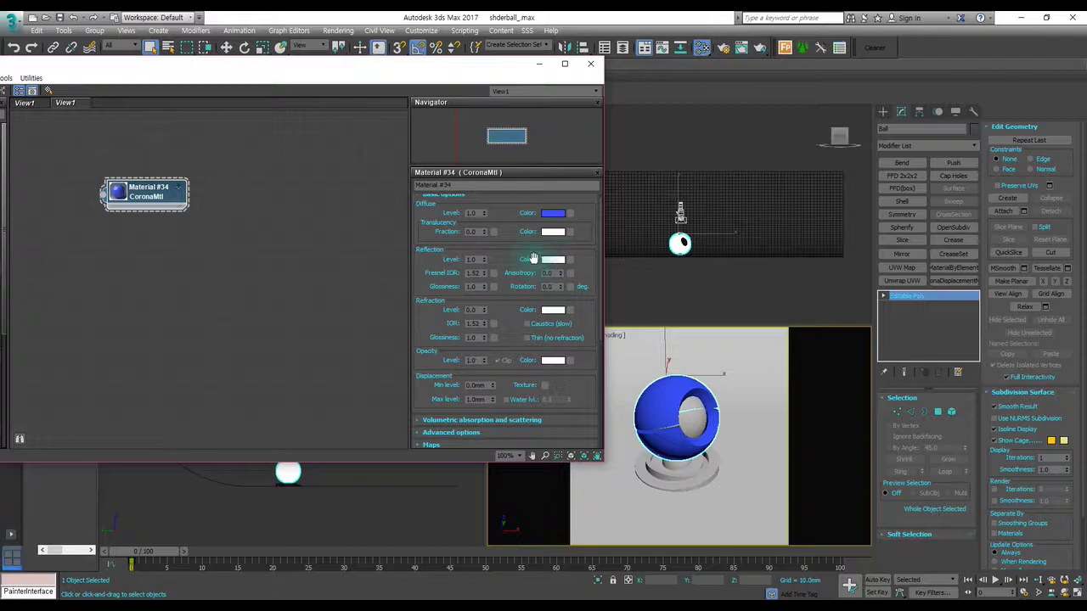
right_click(483, 259)
click(570, 263)
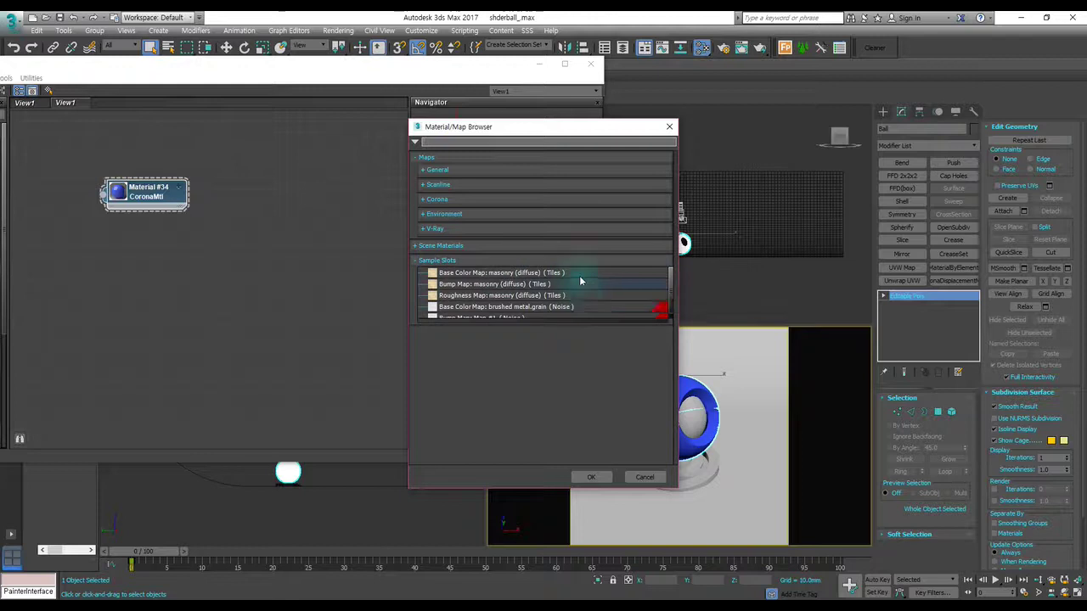
click(670, 128)
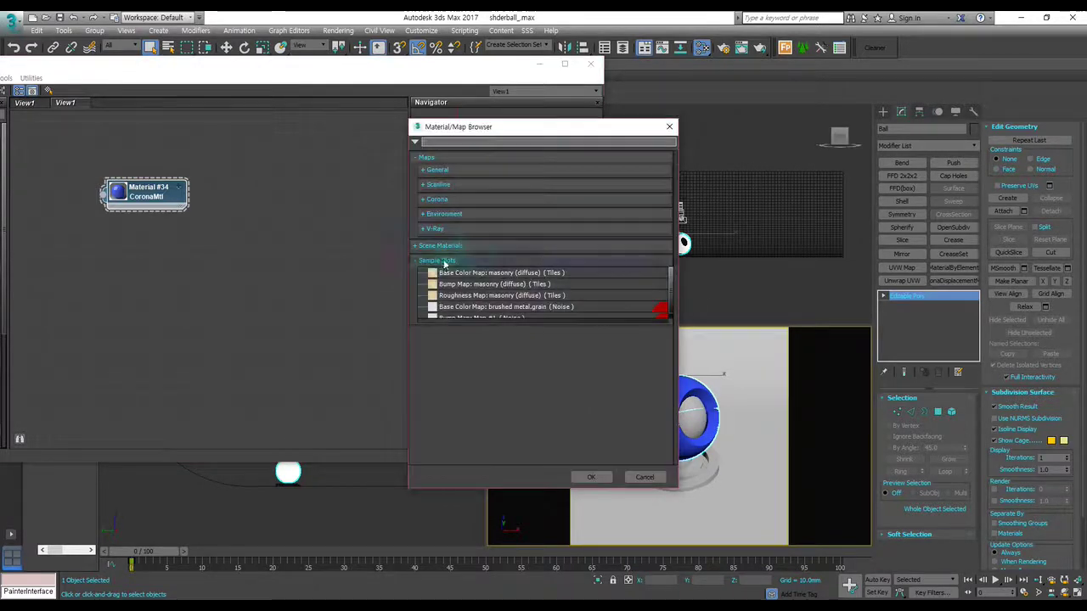
click(670, 128)
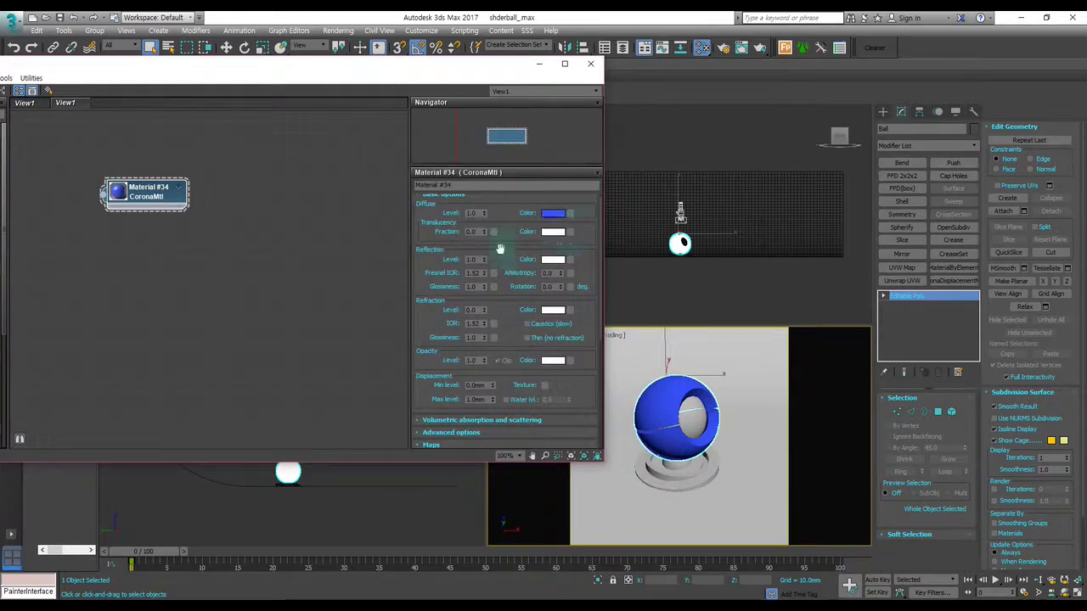
scroll(508, 235, down, 1)
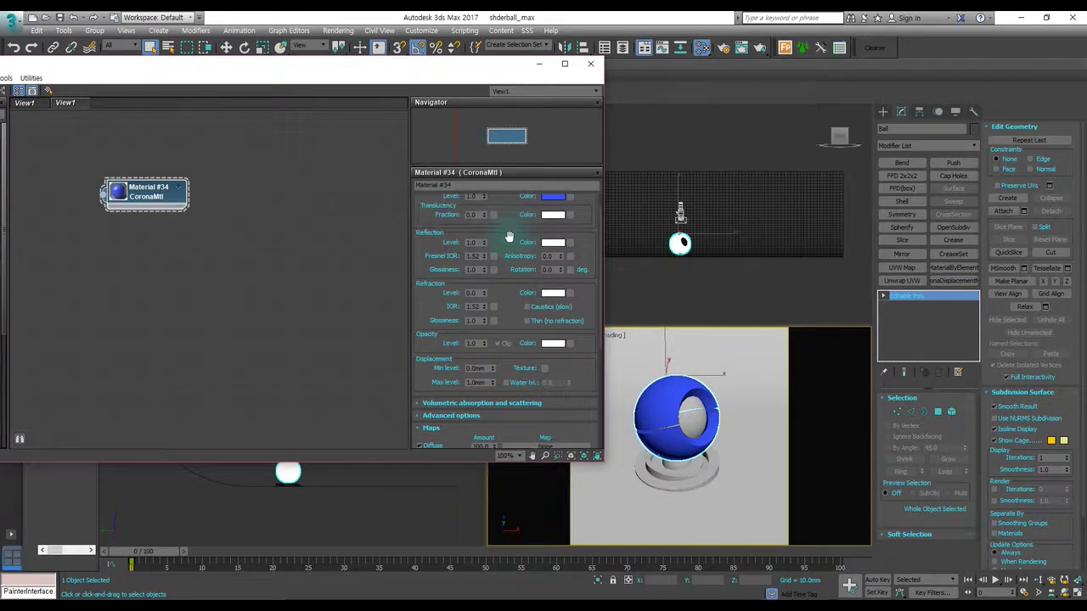
scroll(578, 246, up, 2)
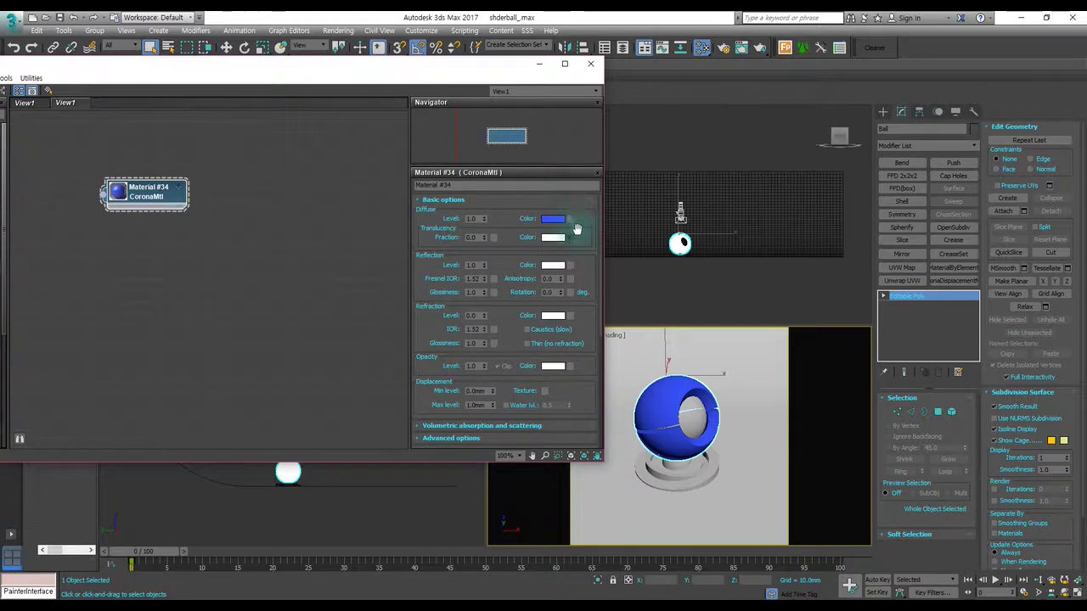
scroll(575, 259, down, 2)
scroll(575, 259, up, 1)
scroll(575, 259, up, 1)
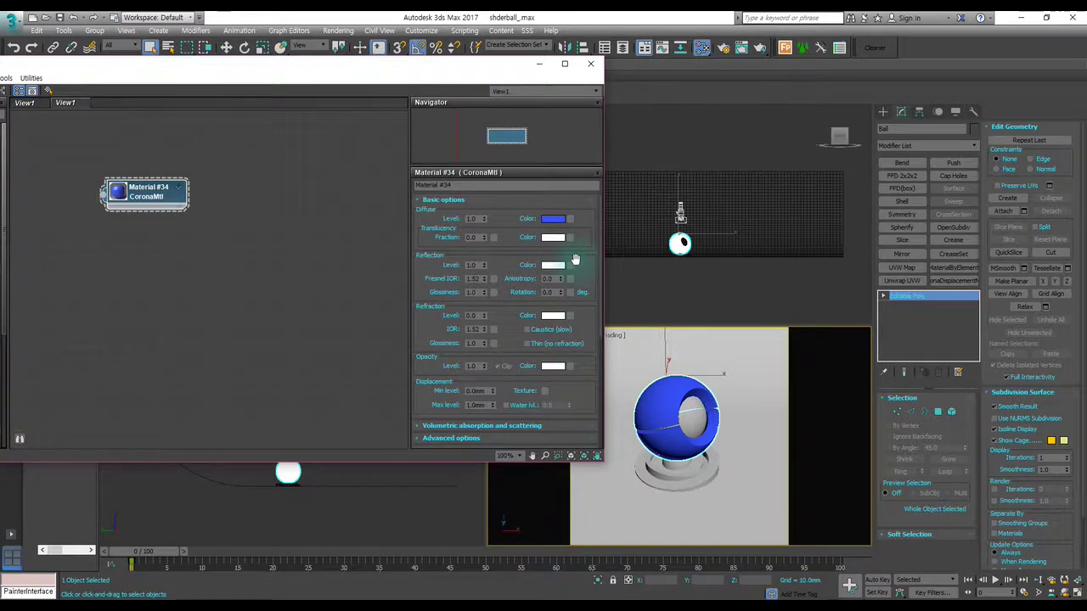
Raise Material #34's refraction level to 1.0 and select the 1.52 refraction IOR value.
drag(441, 68, 462, 51)
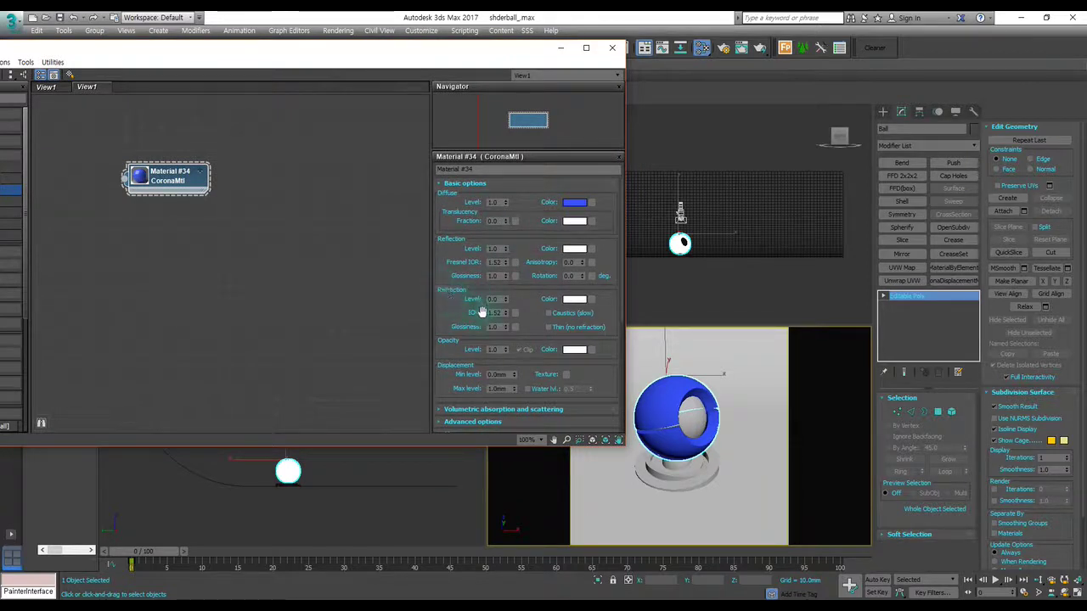
drag(506, 299, 524, 306)
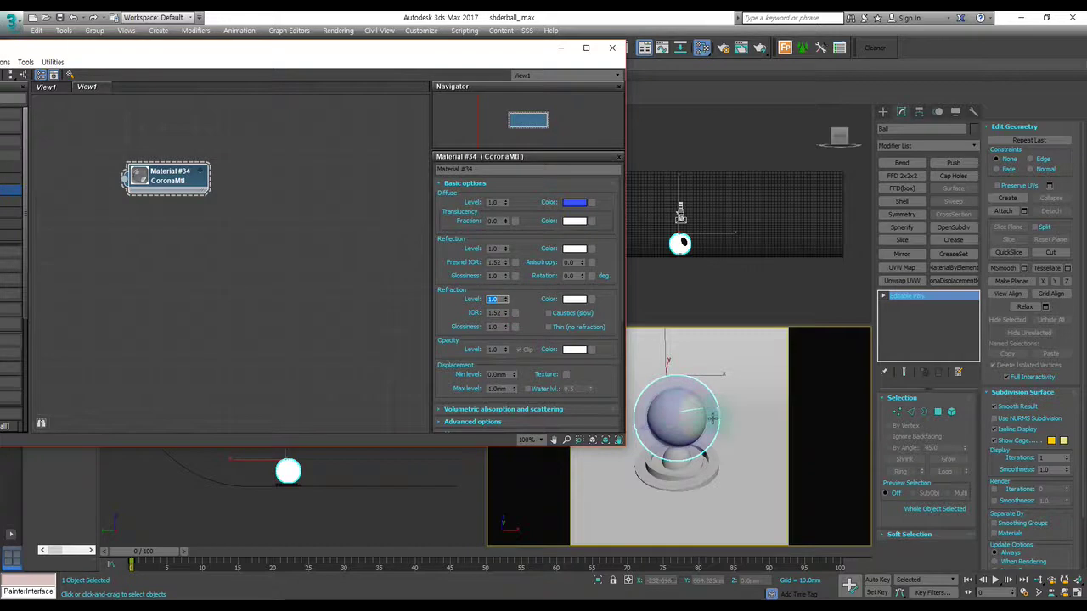
click(501, 313)
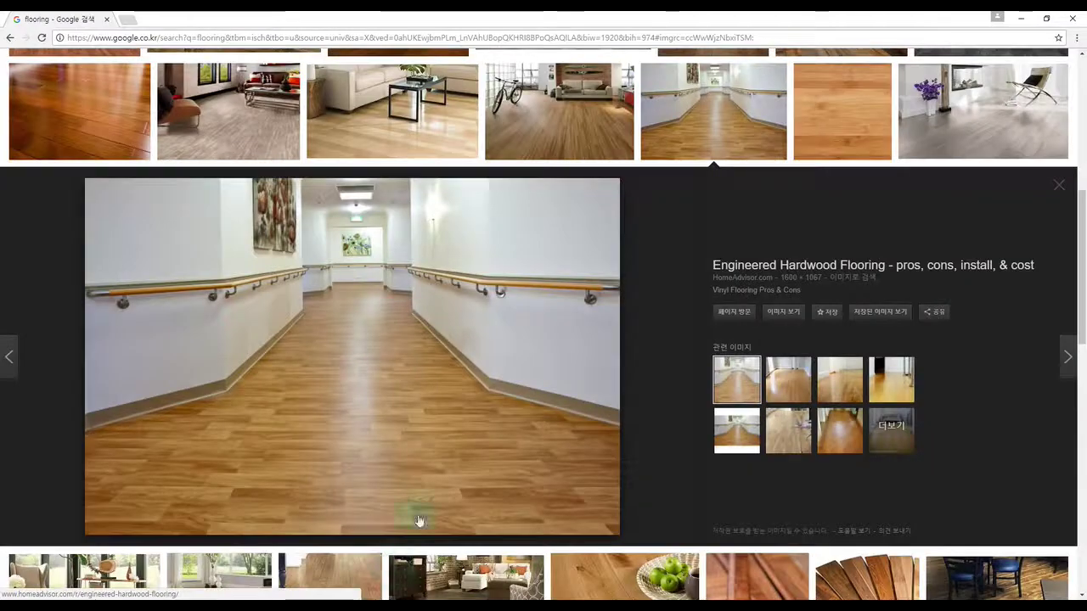
Search Google for 'ior' and switch to the image results.
scroll(201, 114, up, 4)
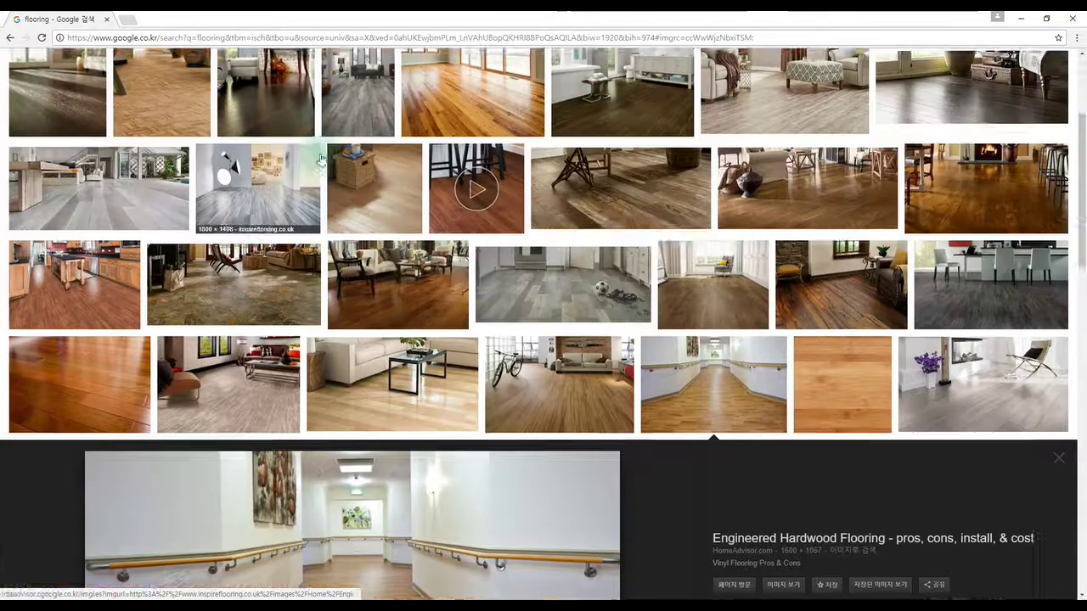
scroll(200, 114, up, 5)
click(60, 72)
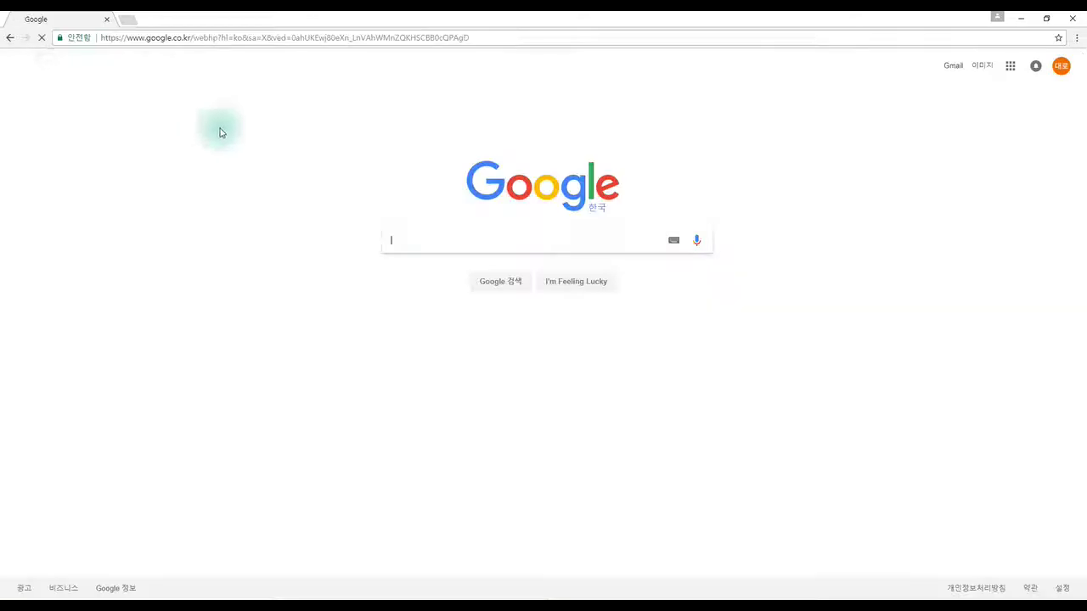
text(i)
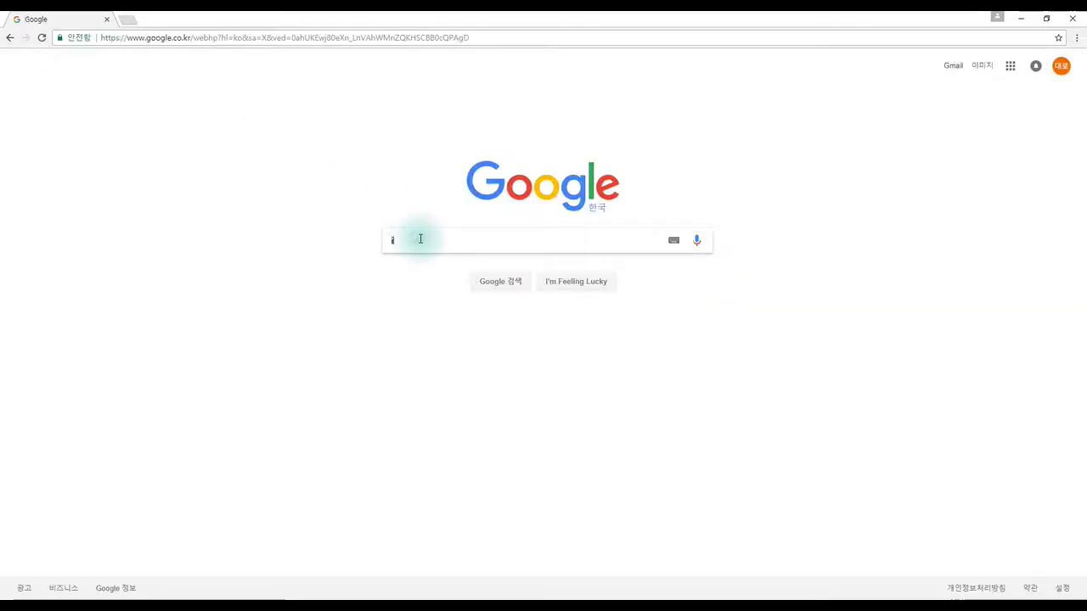
text(or)
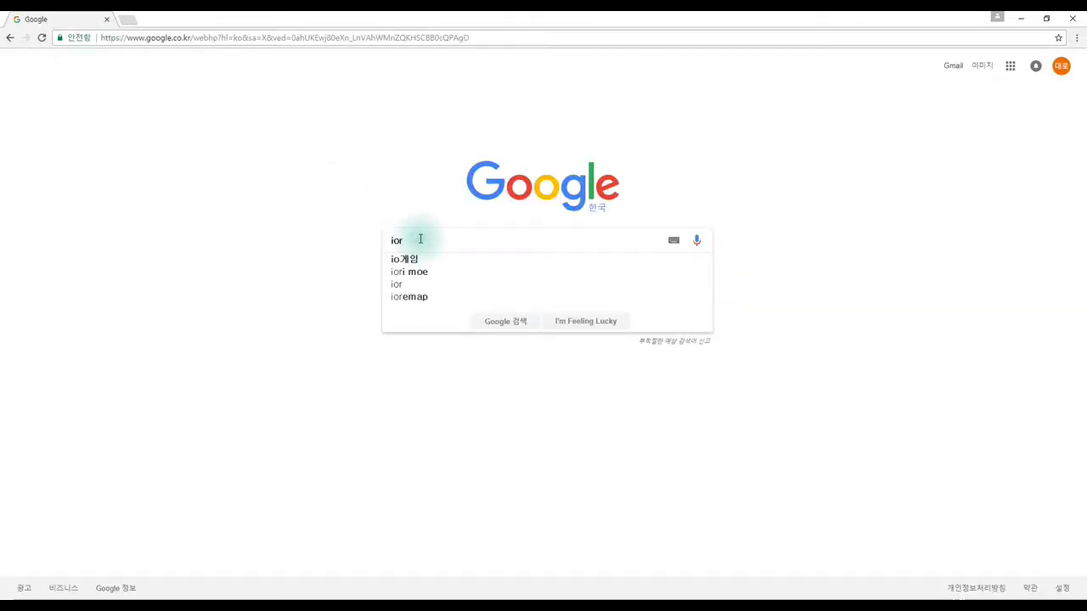
key(Return)
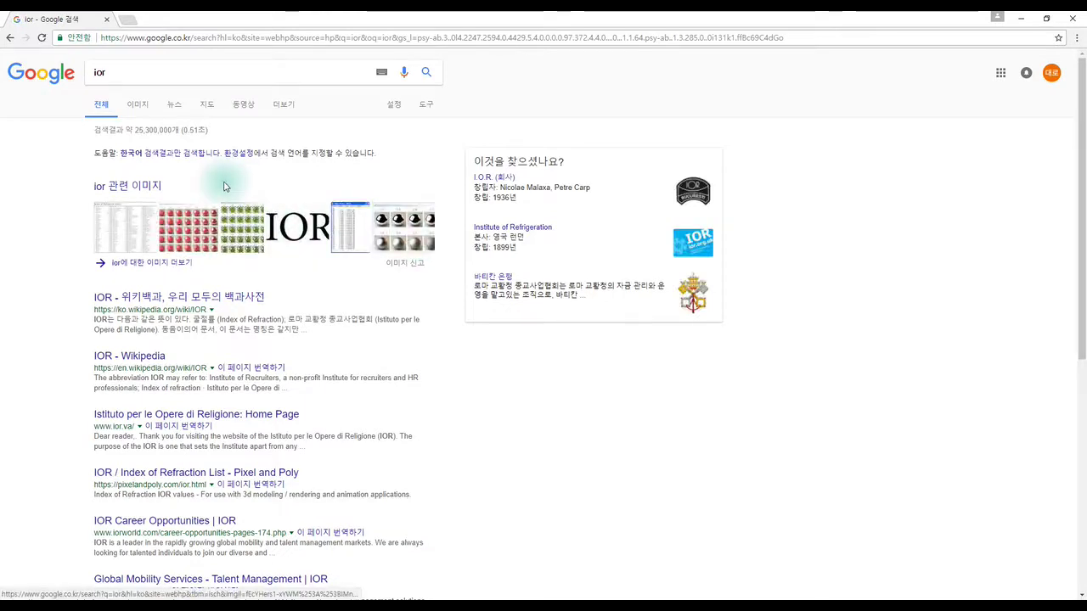
click(102, 193)
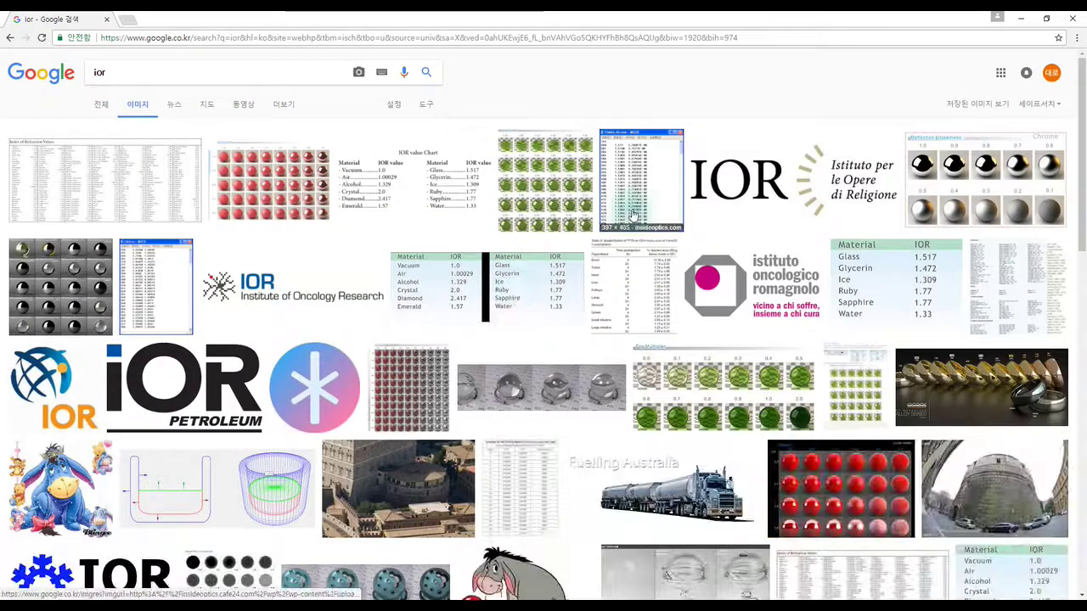
Browse the IOR image previews and enlarge the Index of Refraction Values table.
click(637, 182)
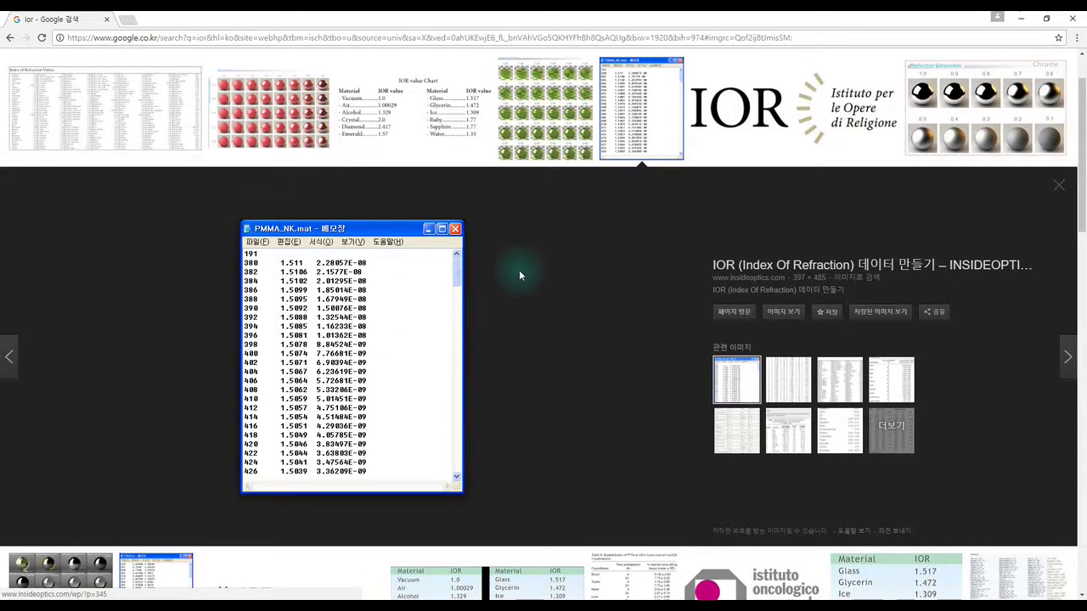
scroll(521, 275, up, 1)
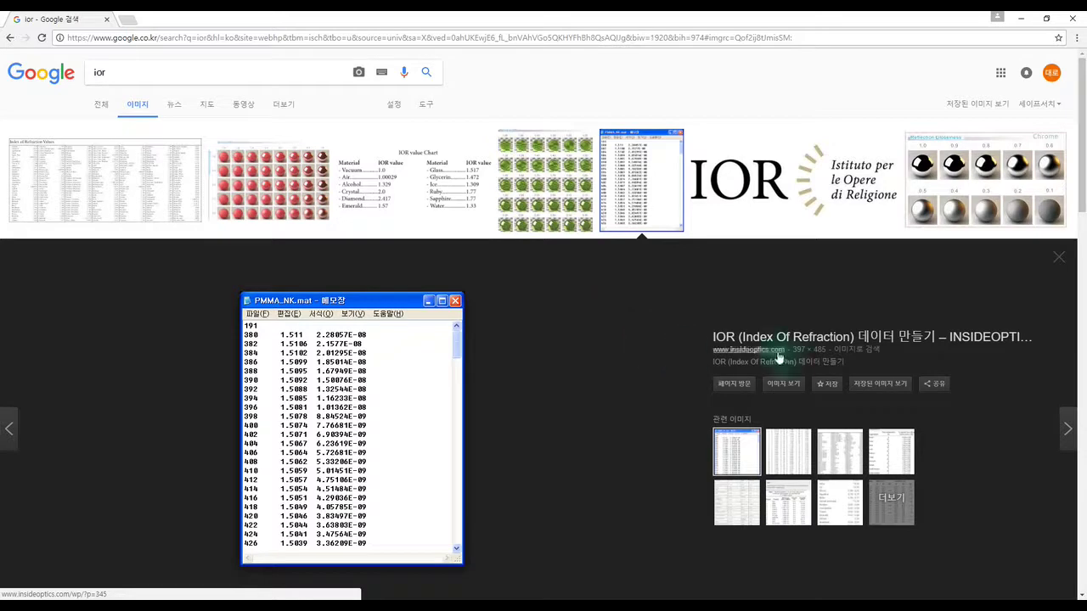
mouse_move(545, 181)
click(536, 218)
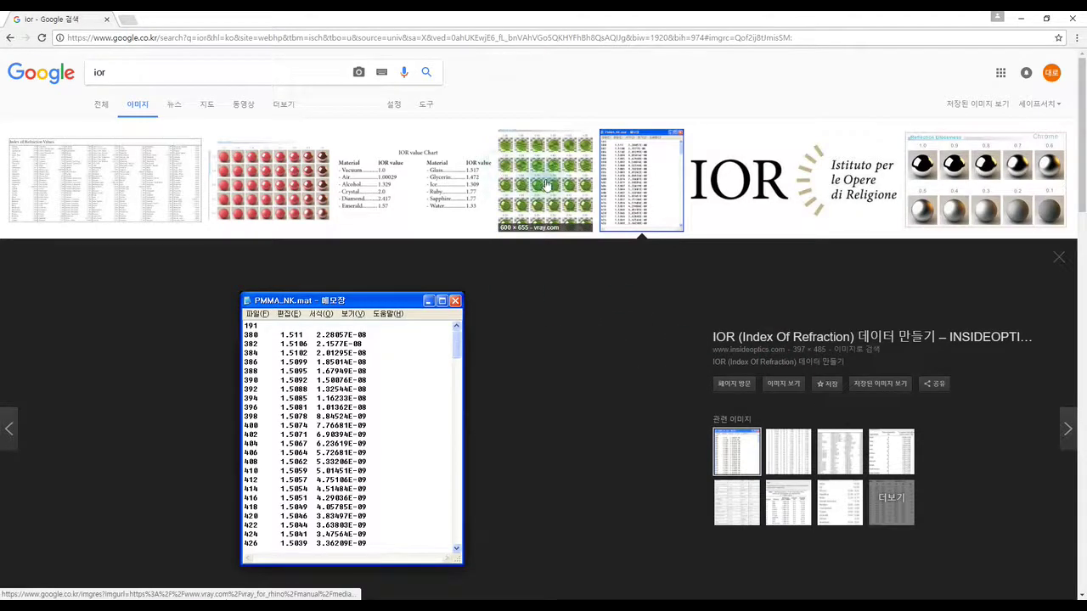
scroll(572, 309, down, 5)
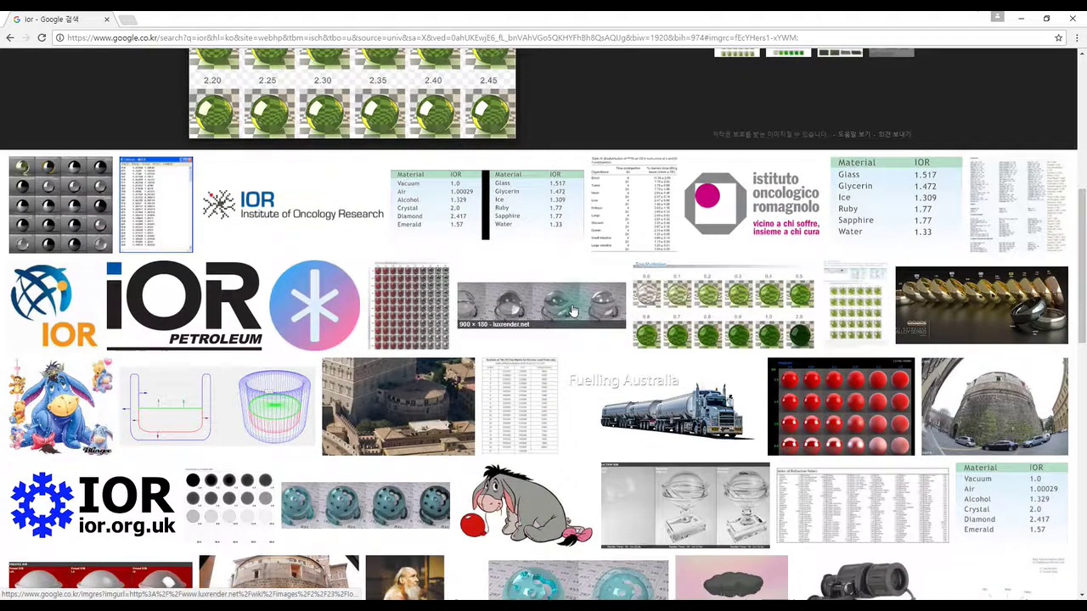
scroll(572, 310, up, 2)
scroll(572, 311, up, 3)
scroll(572, 309, up, 2)
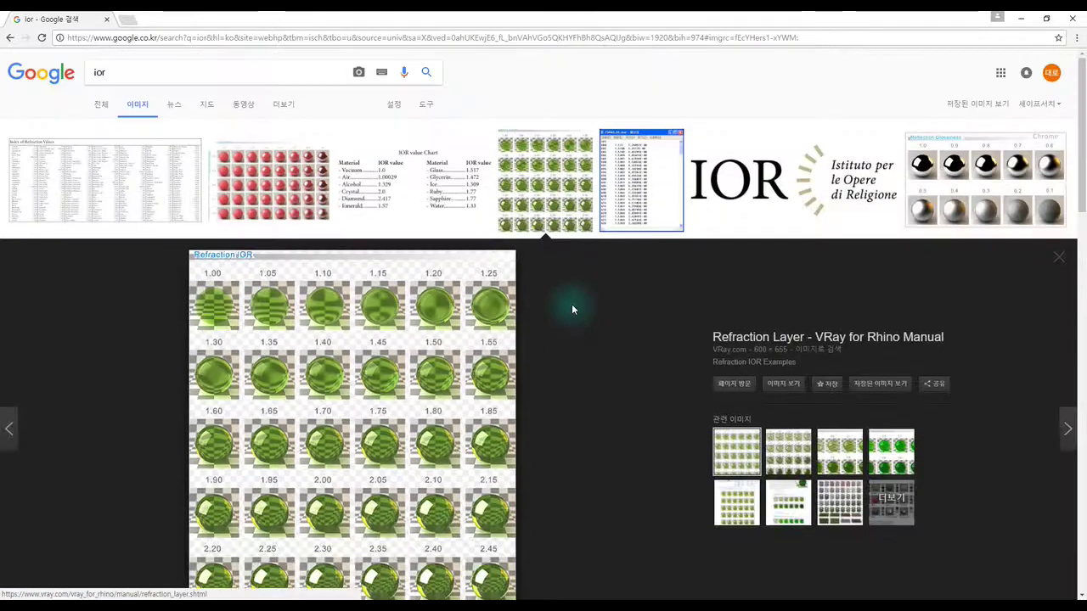
scroll(572, 309, down, 3)
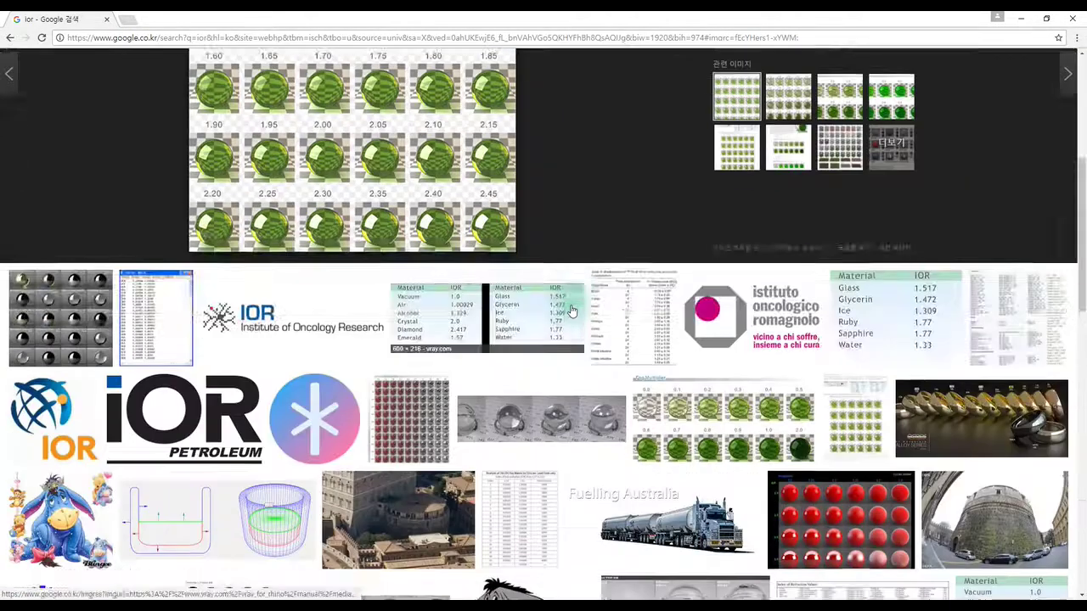
scroll(573, 309, down, 4)
scroll(566, 348, down, 2)
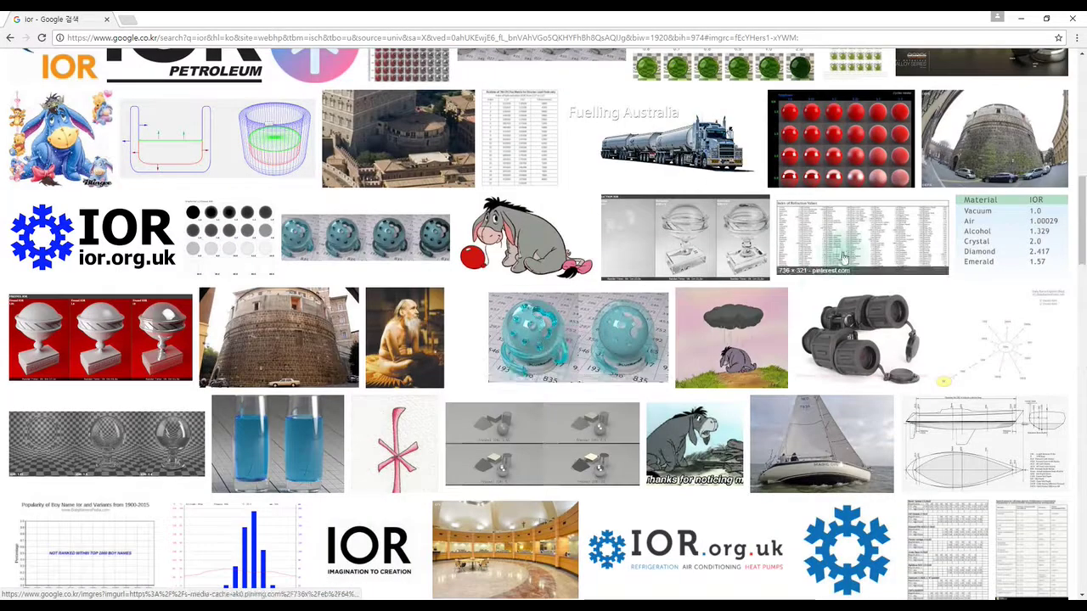
click(862, 246)
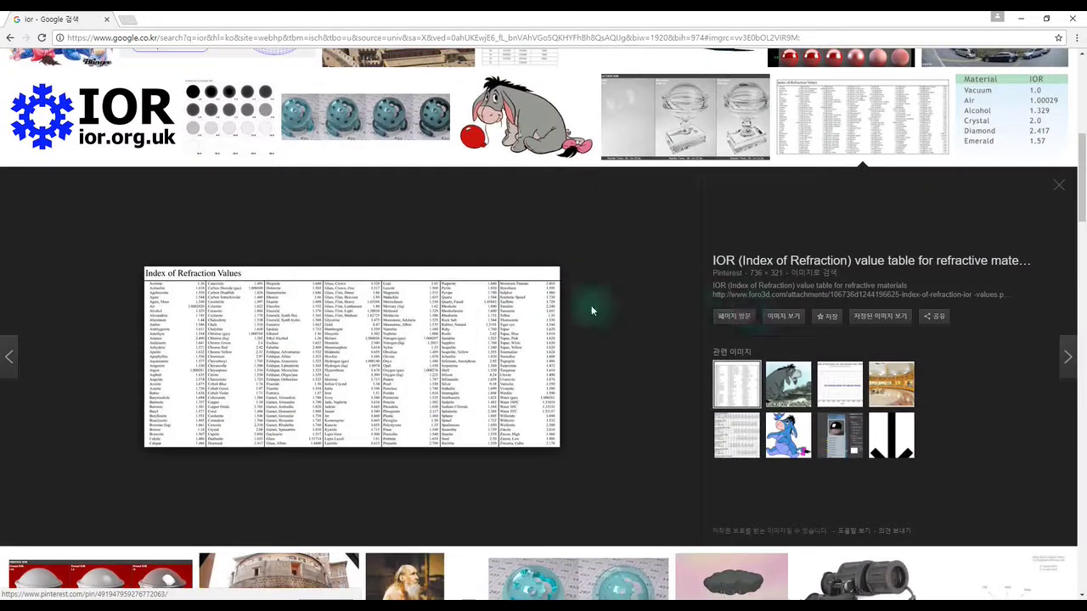
Open the Index of Refraction Values table full size in a new tab and preview the next result.
click(777, 319)
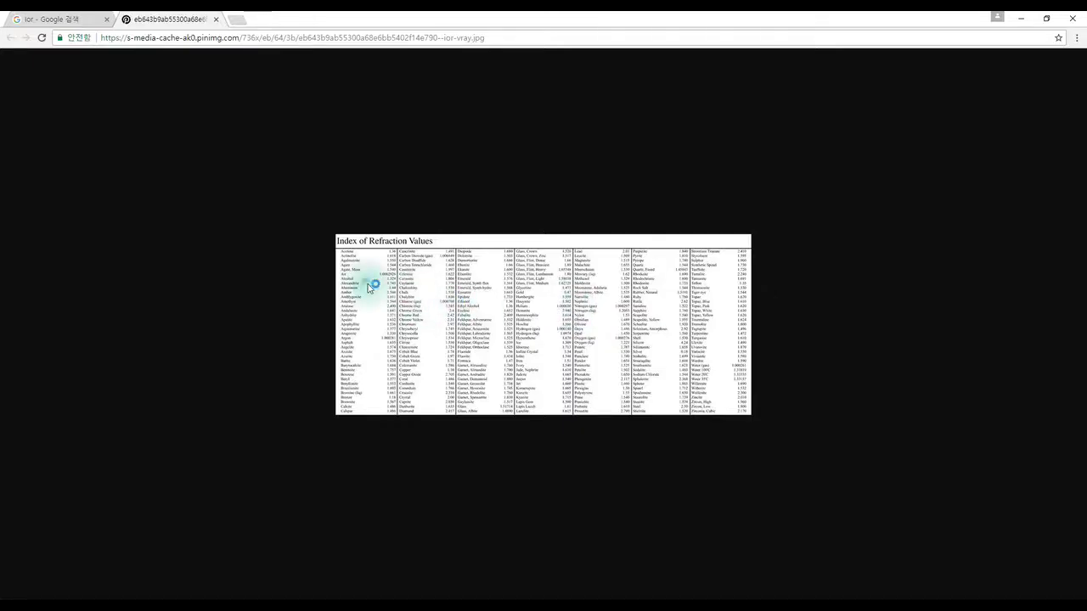
click(51, 19)
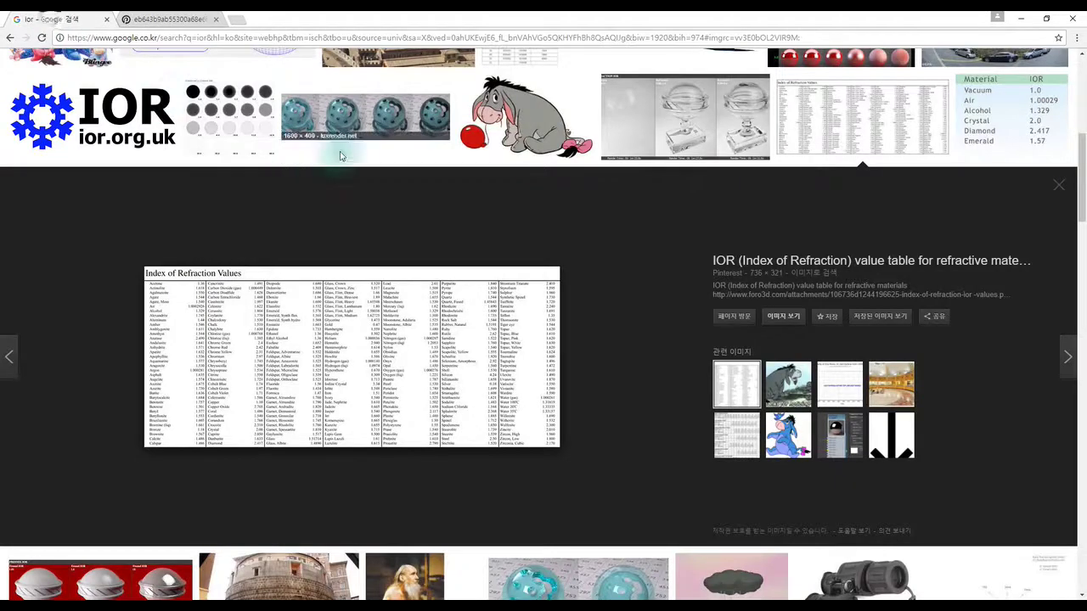
scroll(550, 273, down, 3)
click(735, 211)
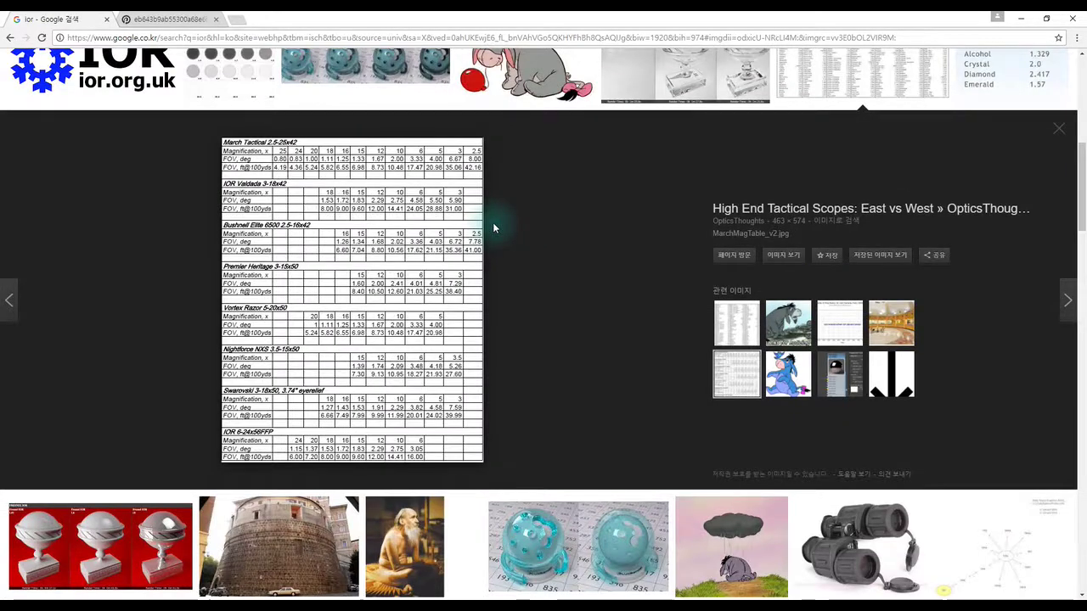
scroll(493, 227, down, 4)
scroll(494, 228, up, 3)
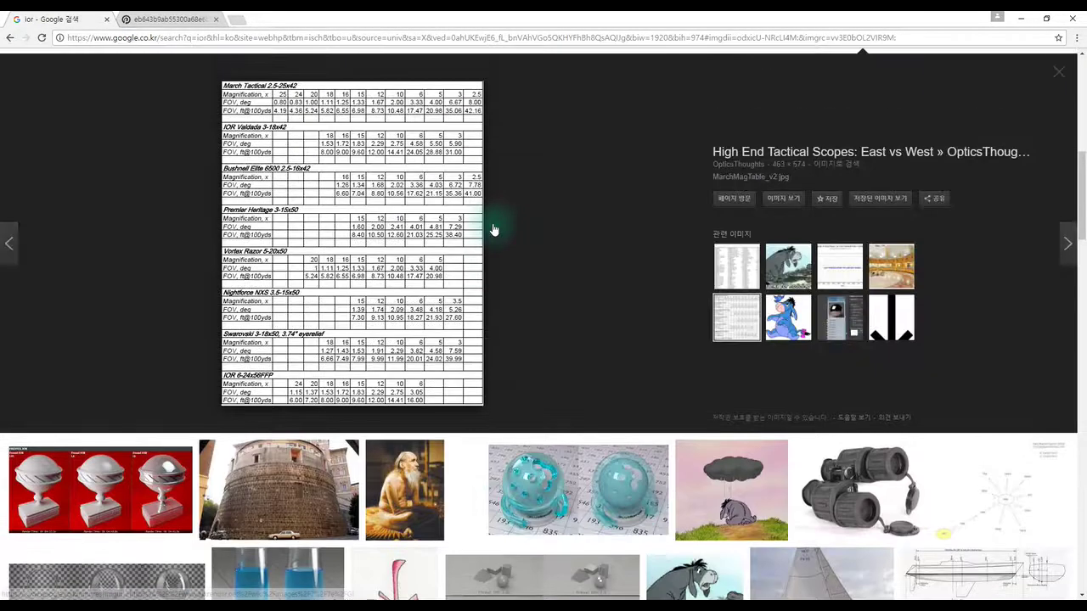
scroll(493, 229, down, 5)
scroll(219, 138, down, 3)
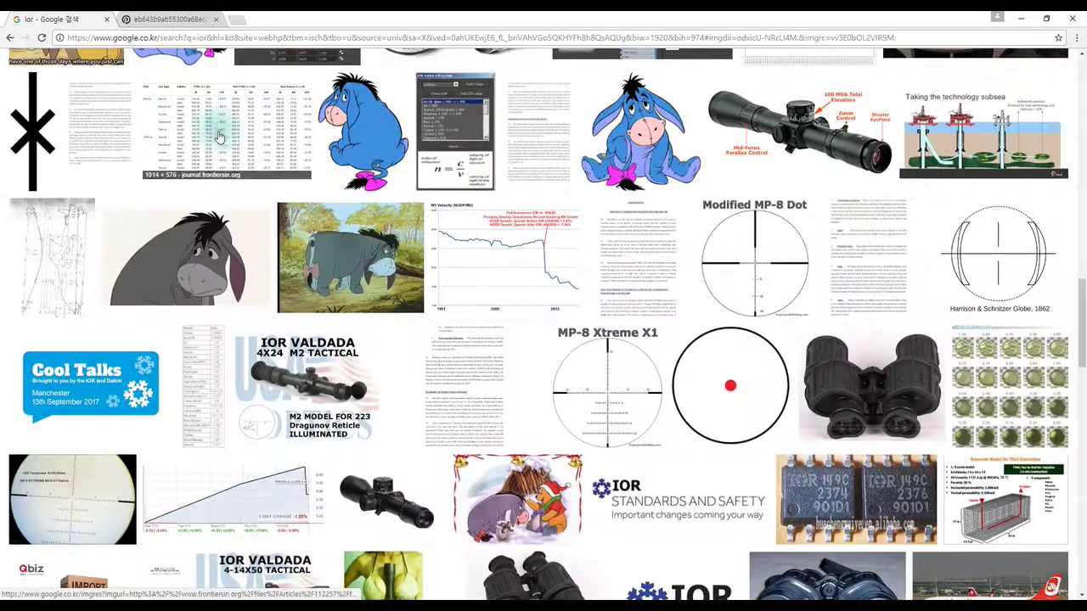
Open another IOR table image in a new tab, then preview the simple material refractive index table.
click(219, 137)
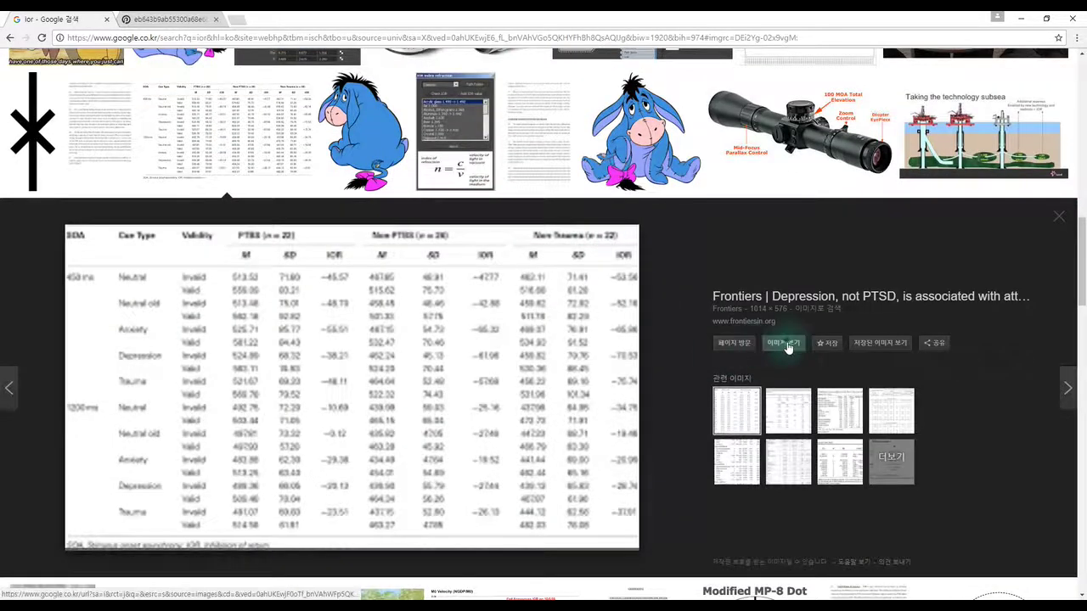
click(788, 347)
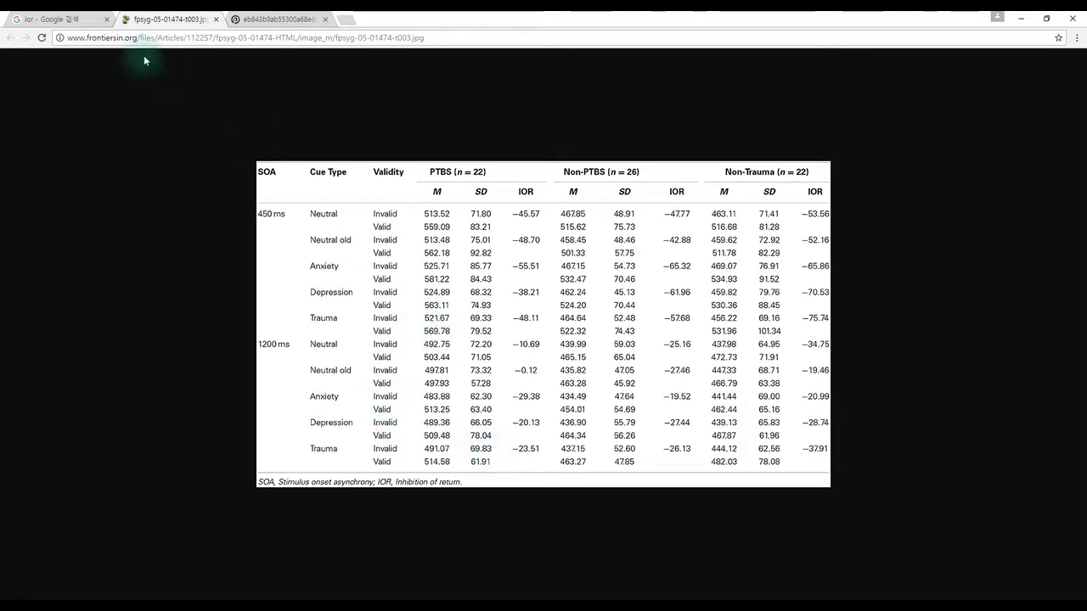
click(64, 18)
scroll(291, 239, down, 4)
scroll(246, 254, down, 2)
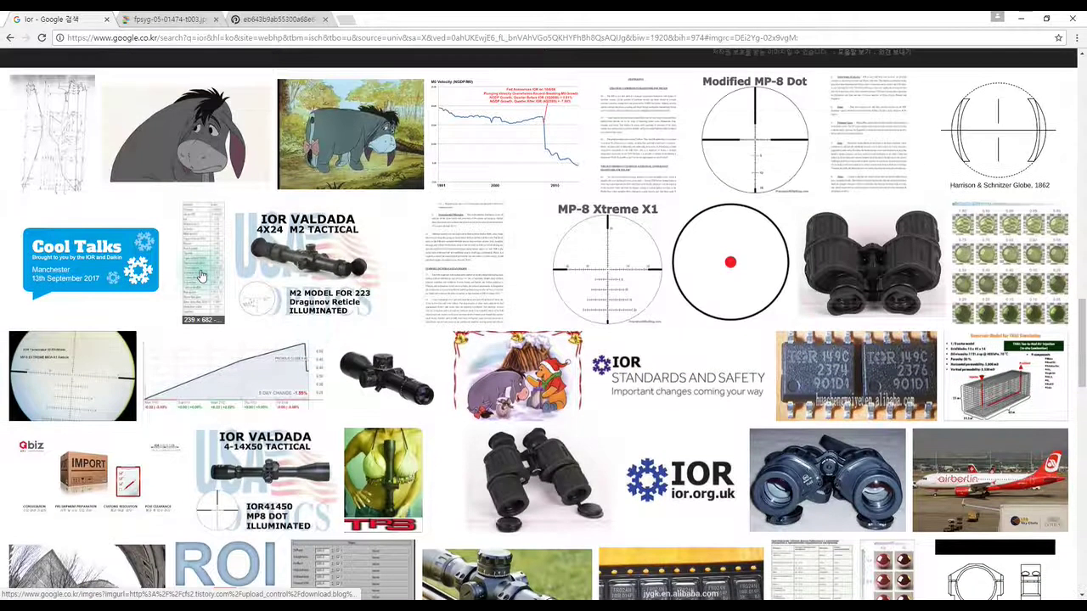
click(202, 276)
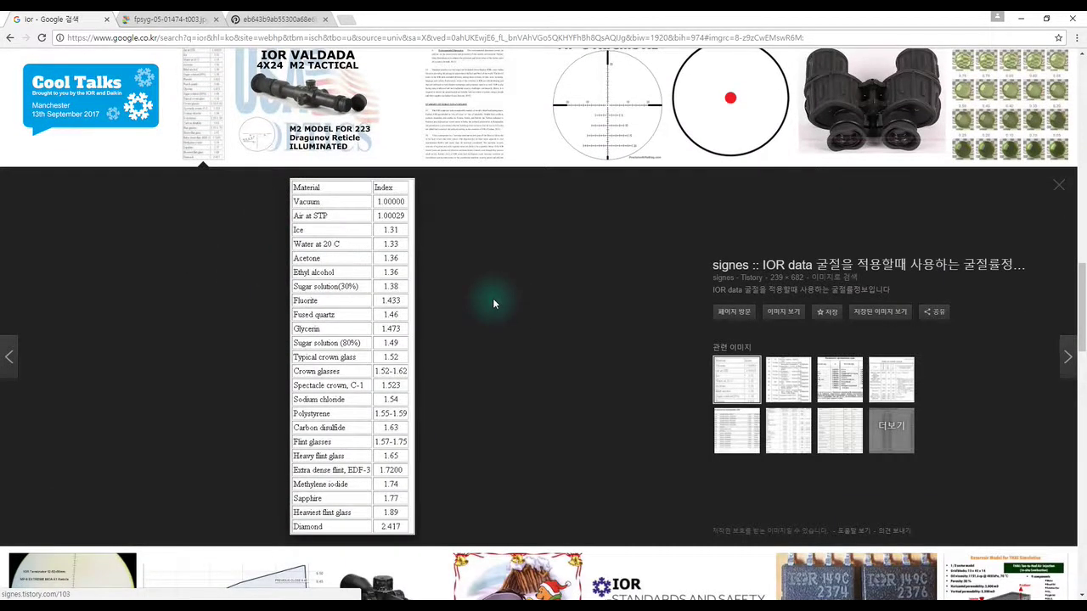
Open the Tistory material refractive index table image full size in a new tab.
click(786, 312)
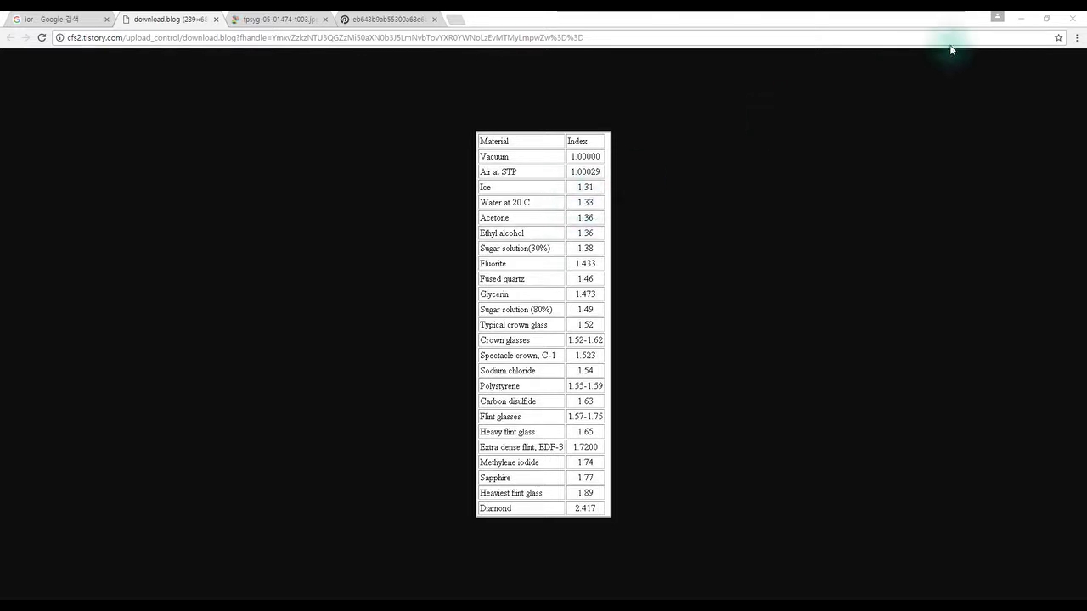
Back in 3ds Max, set Material #34's refraction IOR to 1.33.
click(1021, 17)
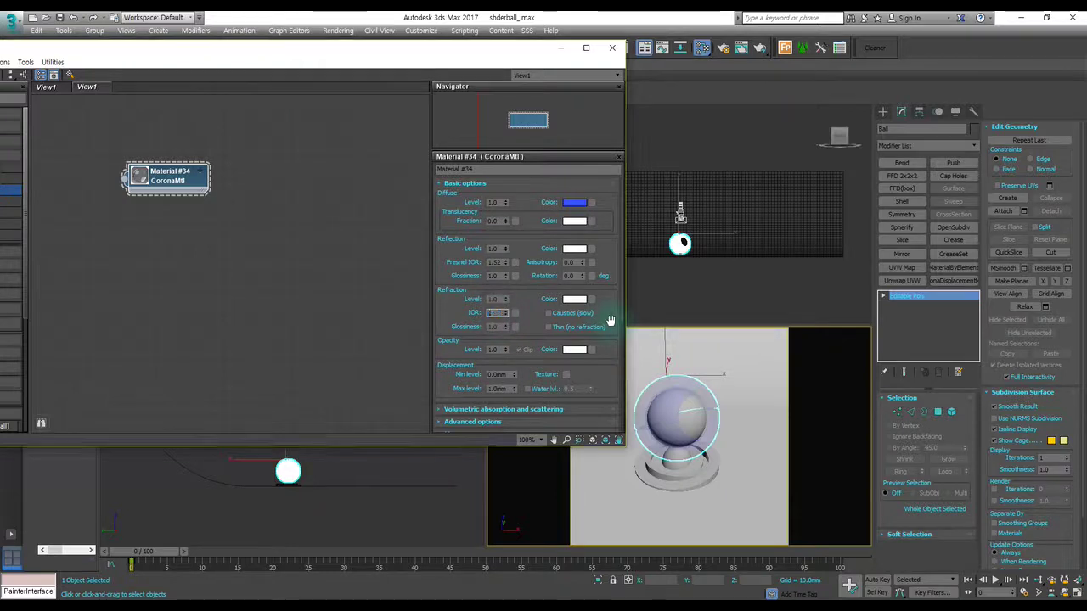
double_click(498, 312)
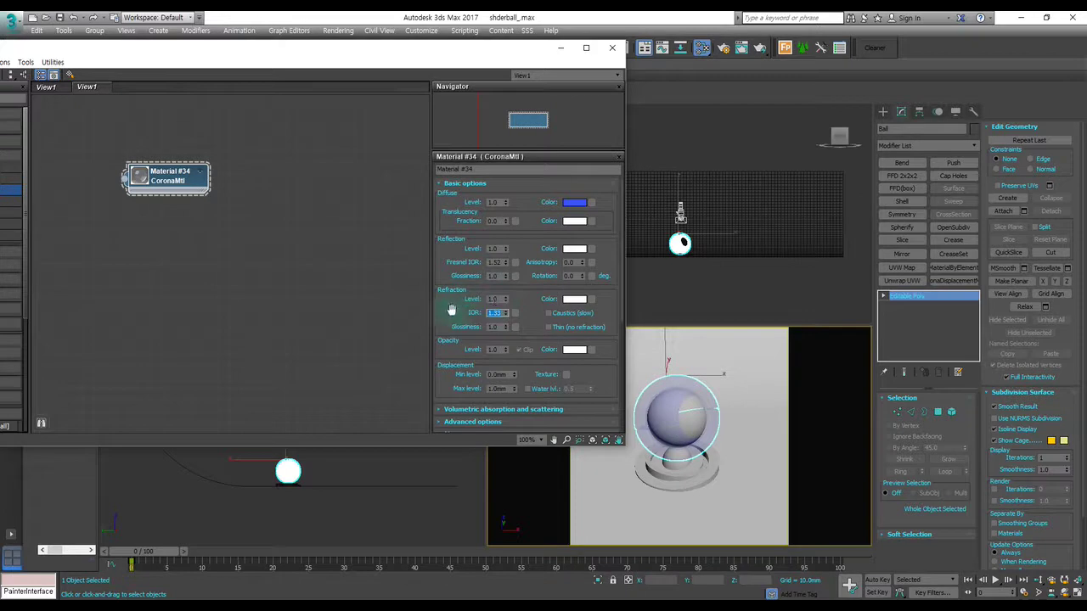
text(1.33)
key(Return)
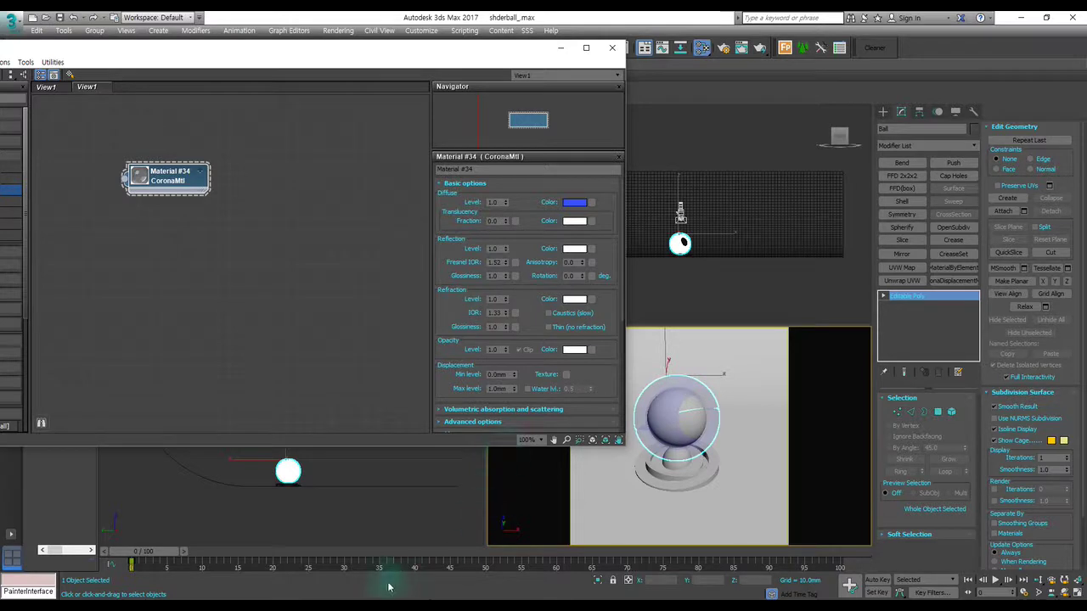
Edit the Fresnel IOR value, then bring the browser's IOR table back up.
double_click(497, 263)
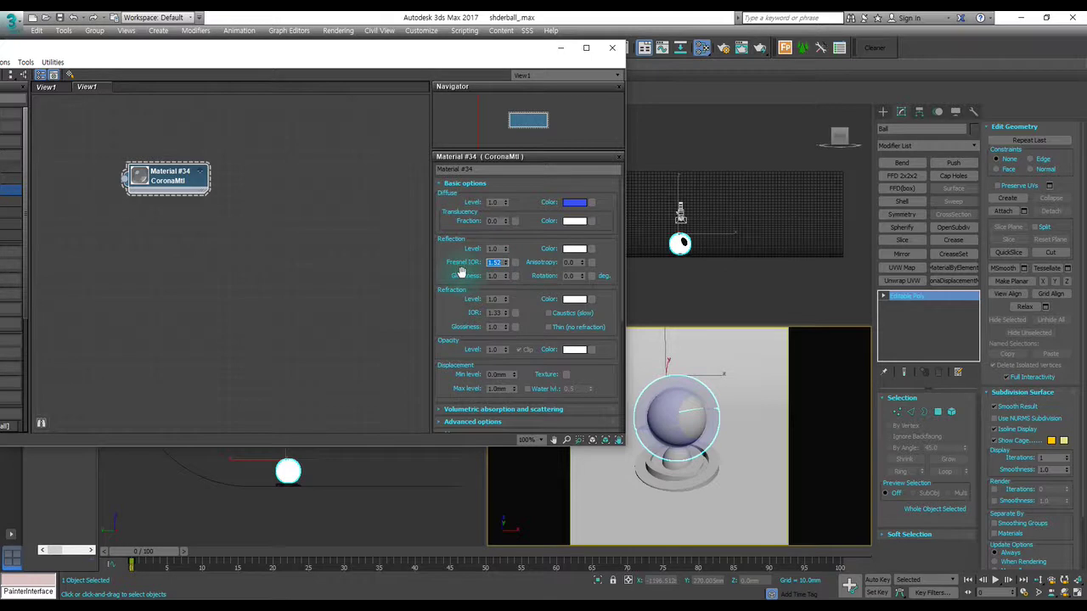
text(1.0)
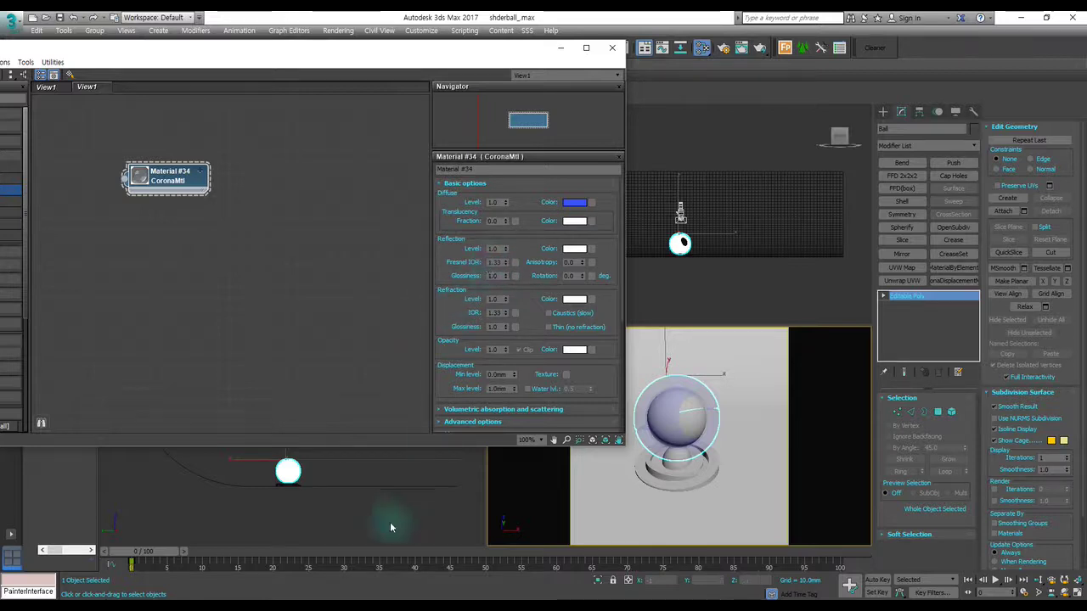
key(alt+Tab)
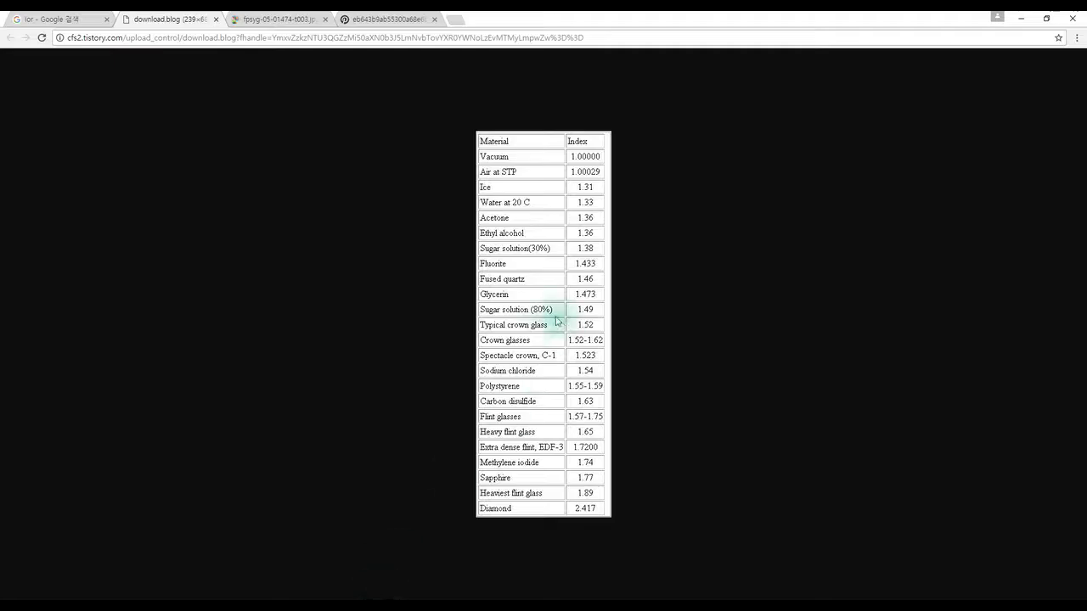
click(544, 232)
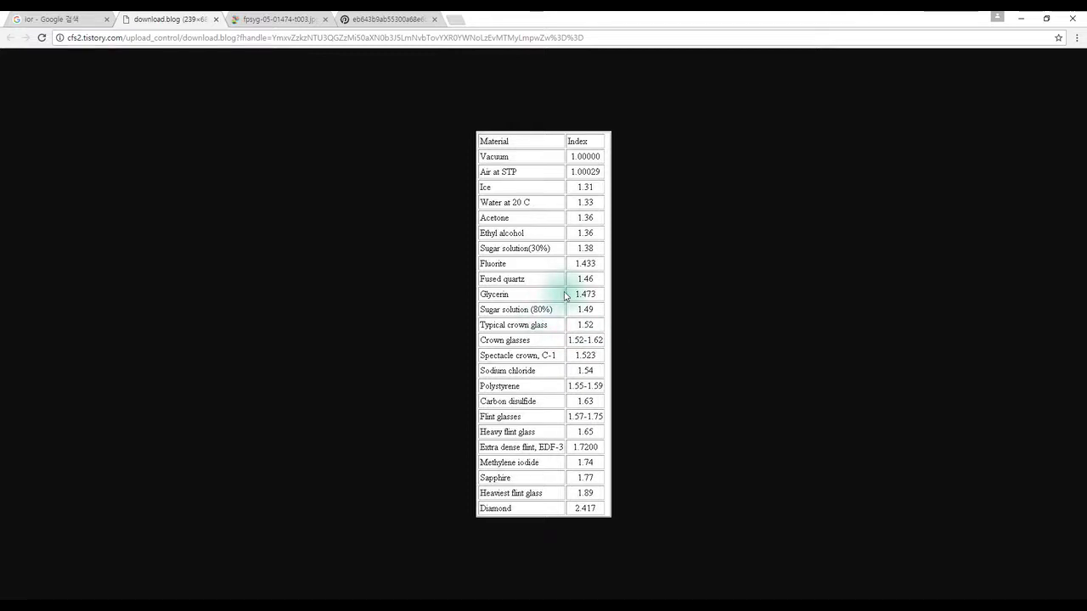
Save the IOR table image as 132.jpg and hide Chrome to return to 3ds Max.
right_click(555, 283)
click(781, 209)
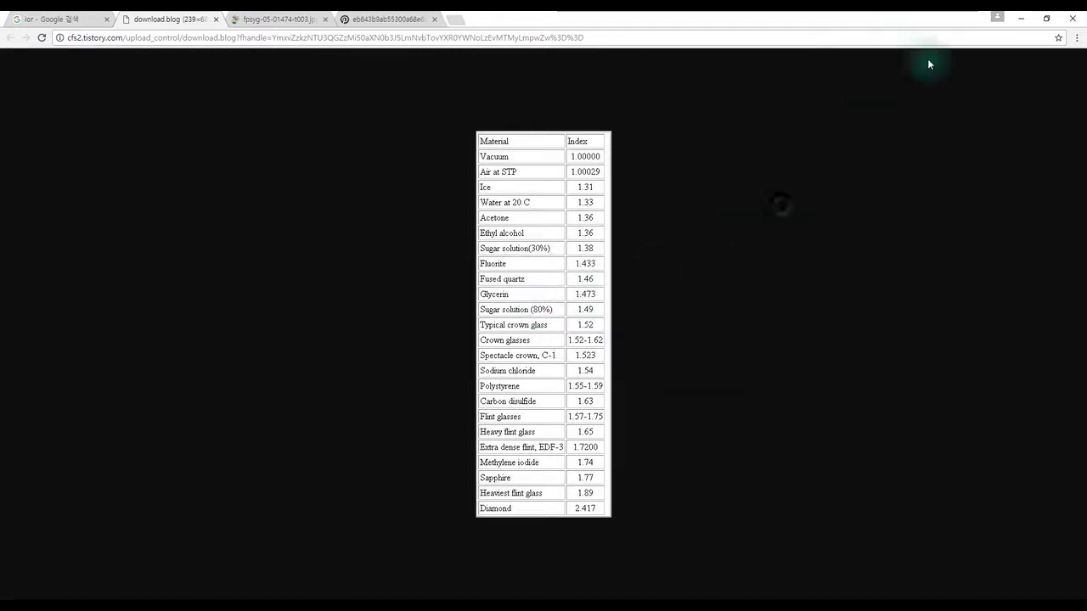
right_click(597, 253)
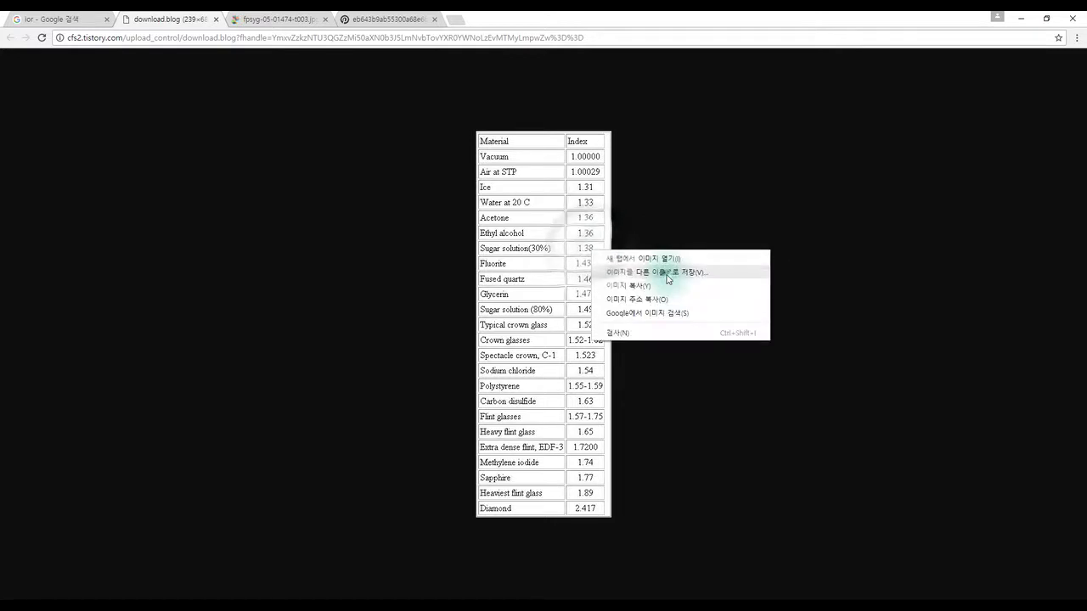
click(680, 270)
click(447, 298)
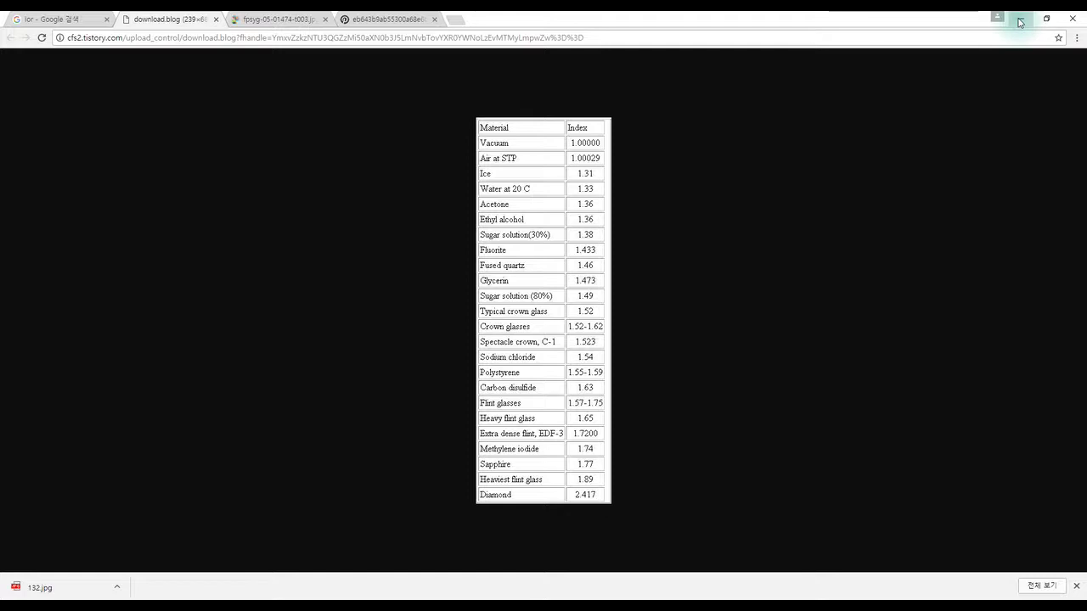
click(1020, 22)
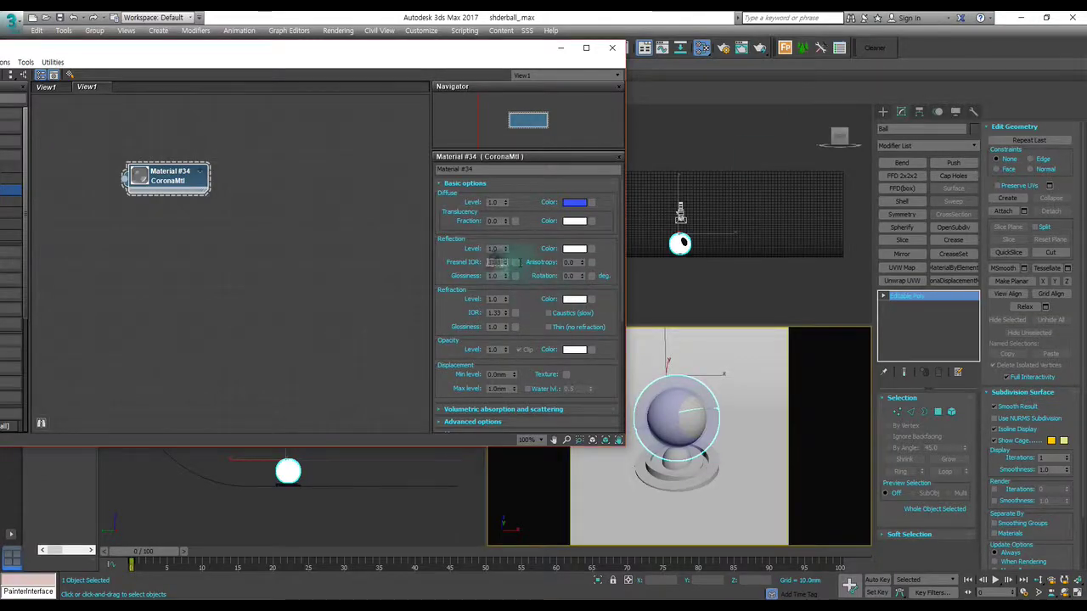
Enter 1.52, the crown glass value, for Material #34's Fresnel IOR and refraction IOR.
double_click(494, 262)
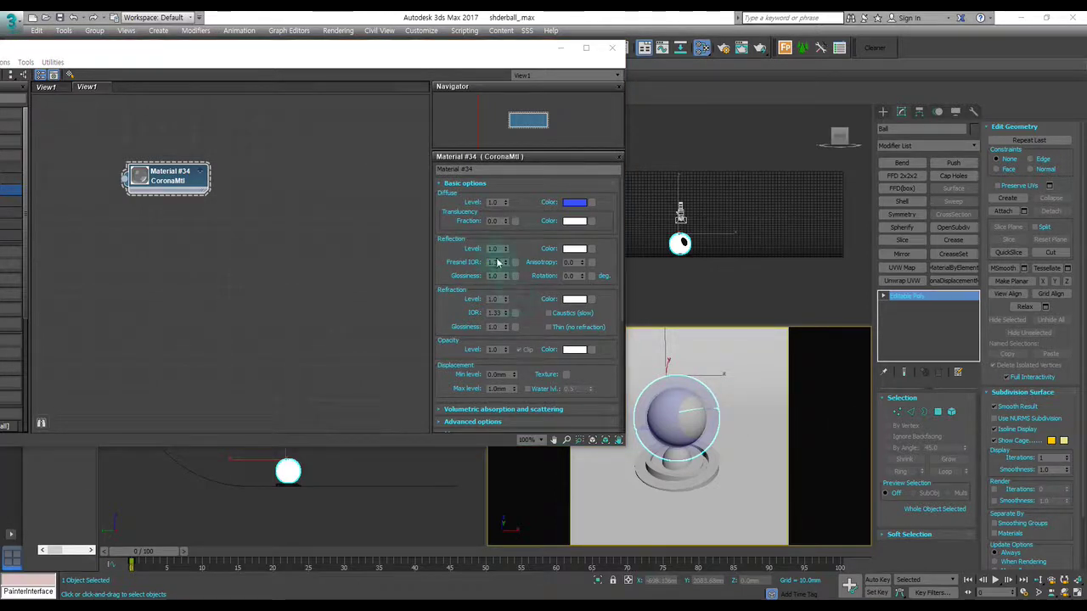
click(496, 262)
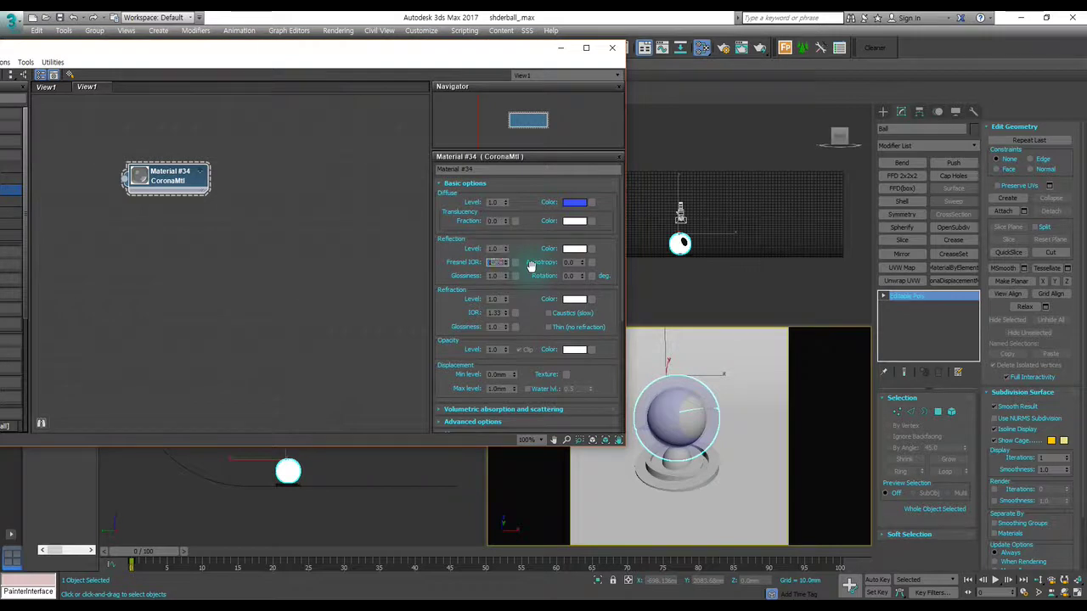
click(496, 313)
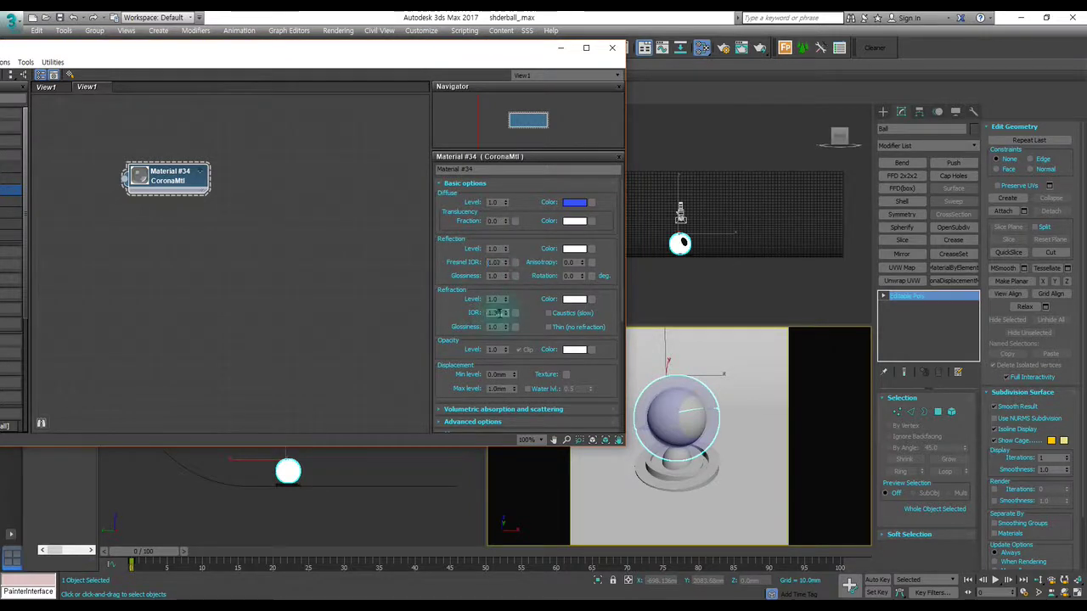
text(1.01)
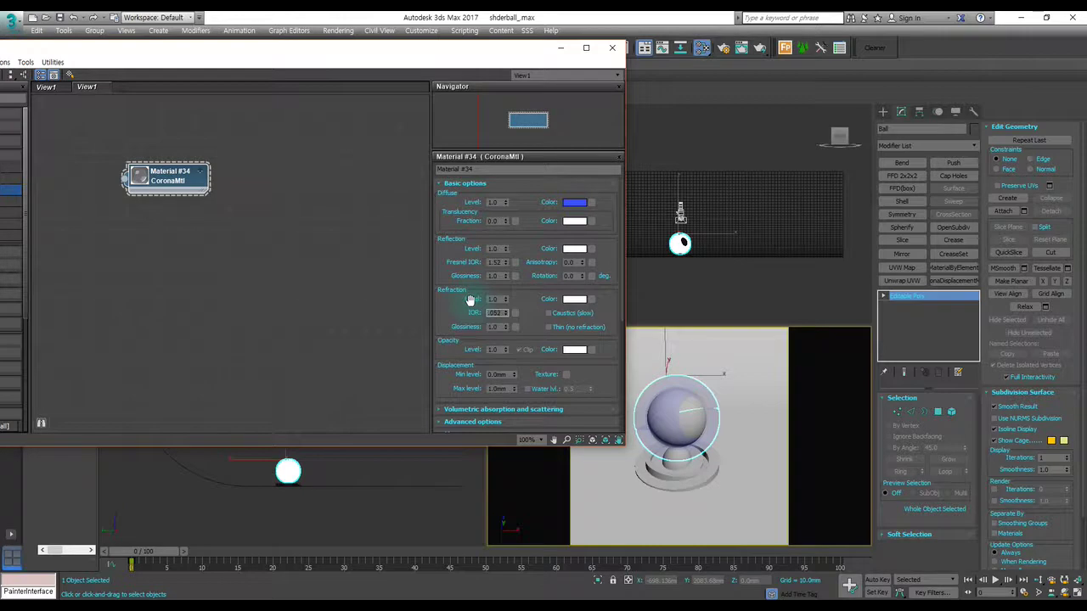
key(BackSpace)
text(1.52)
key(Return)
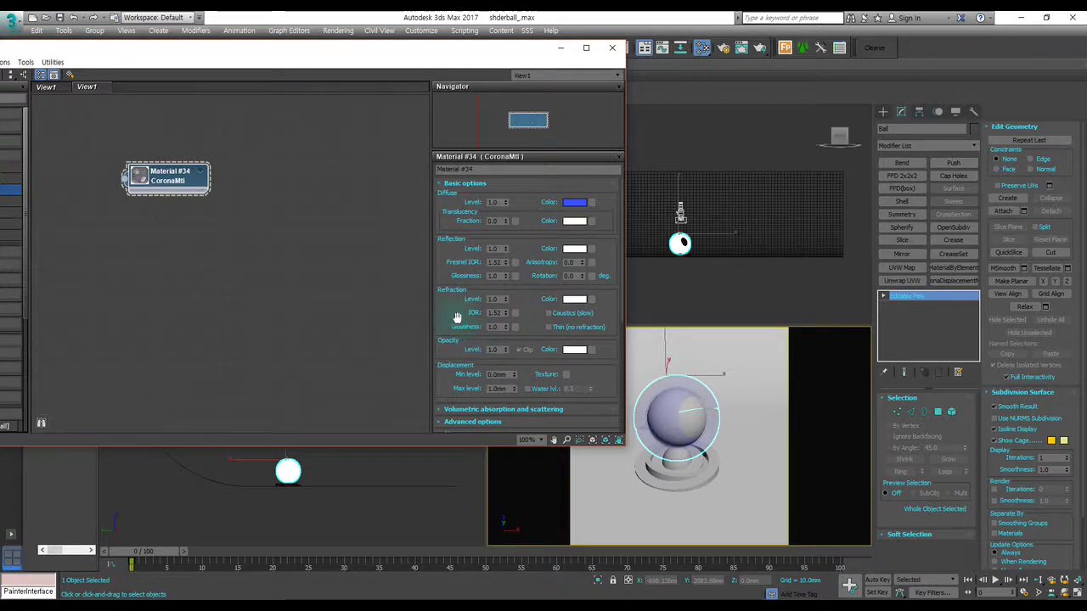
Enlarge the Material #34 node's sphere preview and shift the node slightly right.
scroll(460, 319, down, 1)
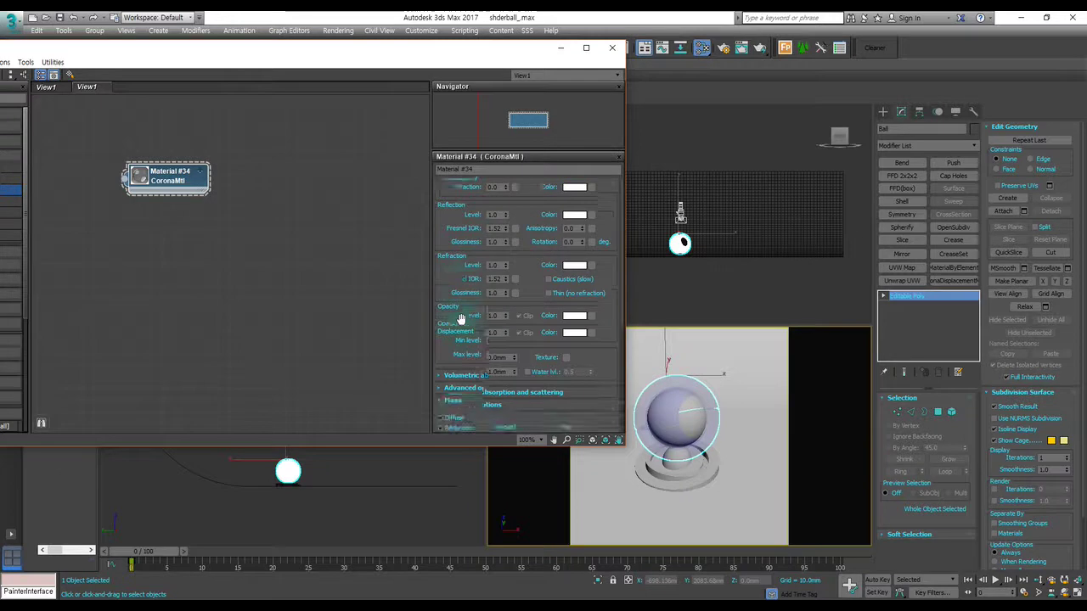
scroll(461, 319, down, 1)
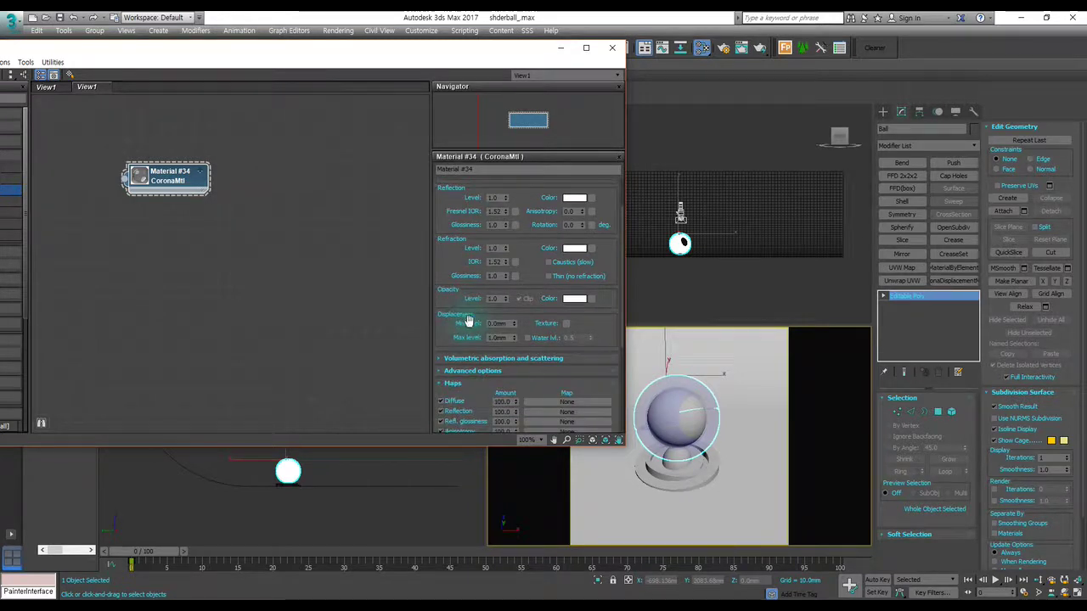
scroll(462, 319, up, 1)
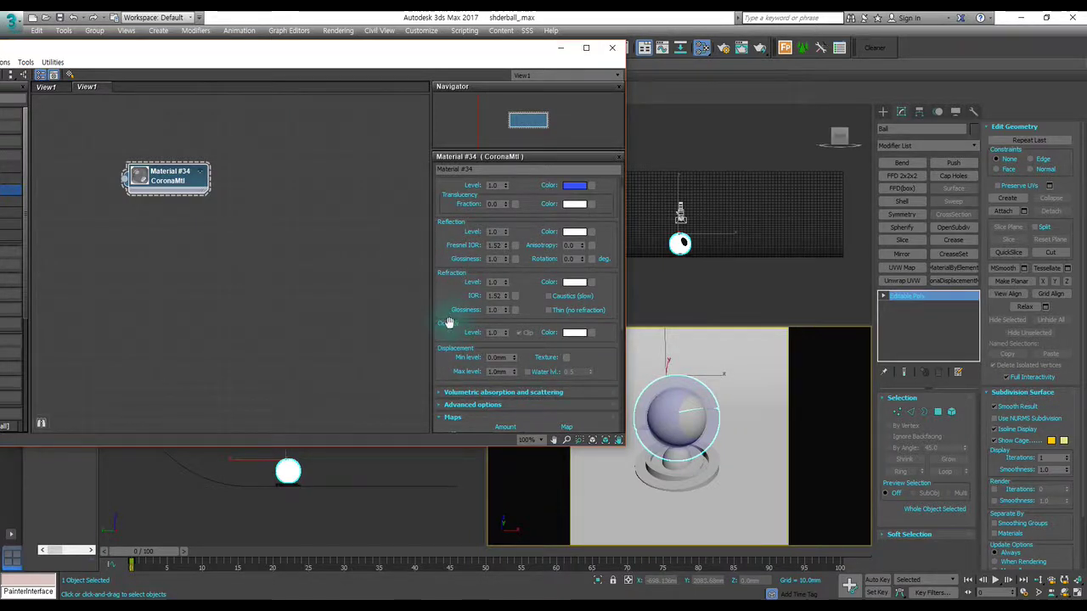
click(138, 175)
drag(181, 176, 251, 189)
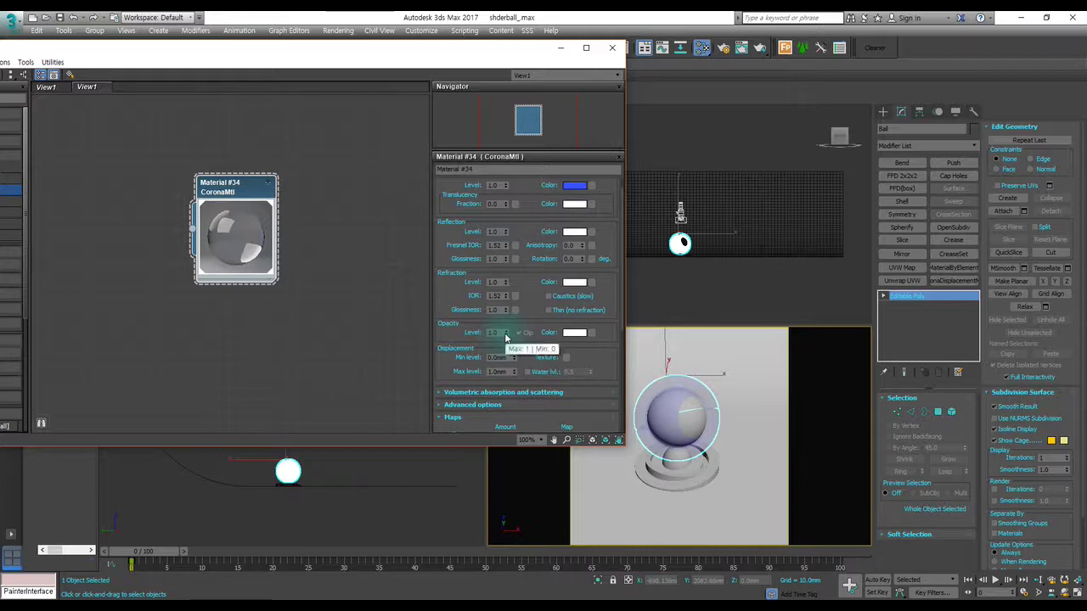
Test opacity levels of 0.75, 0 and about 0.23, then restore opacity to 1.0.
double_click(495, 332)
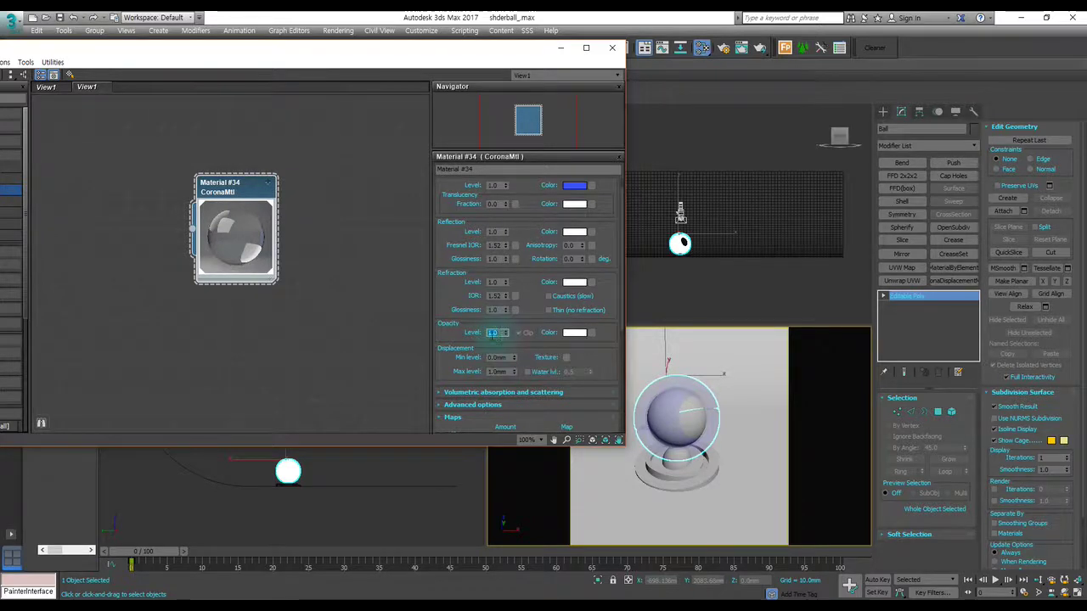
text(0.75)
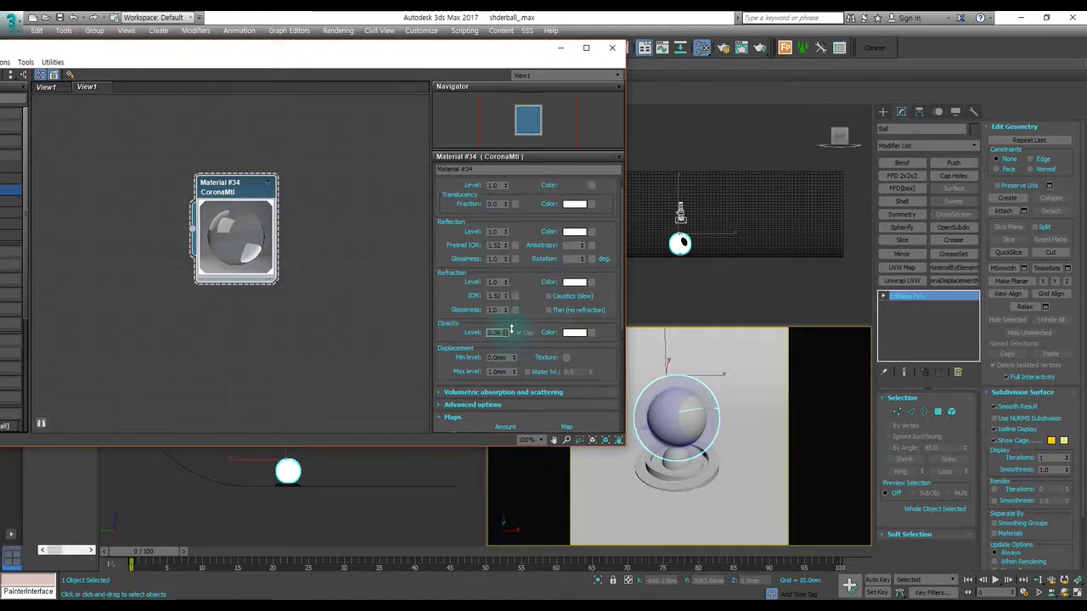
key(Return)
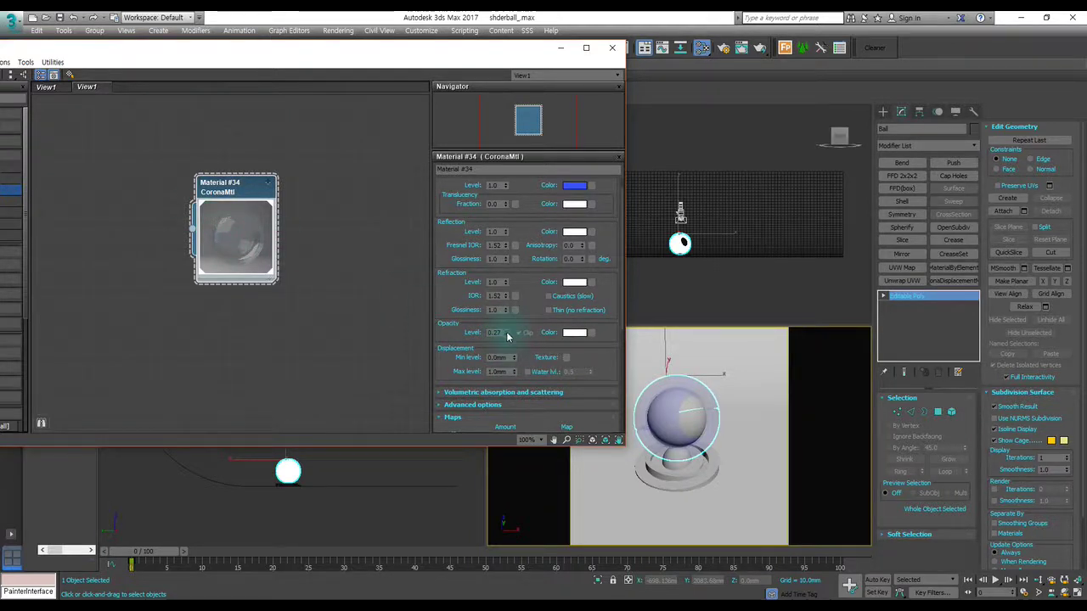
drag(507, 337, 509, 311)
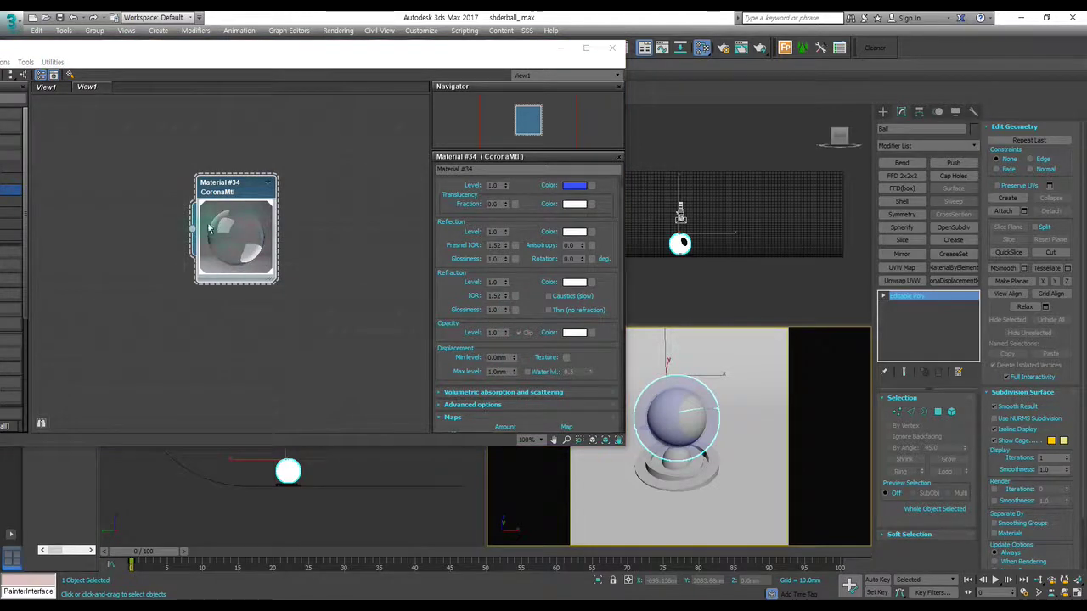
drag(500, 338, 506, 345)
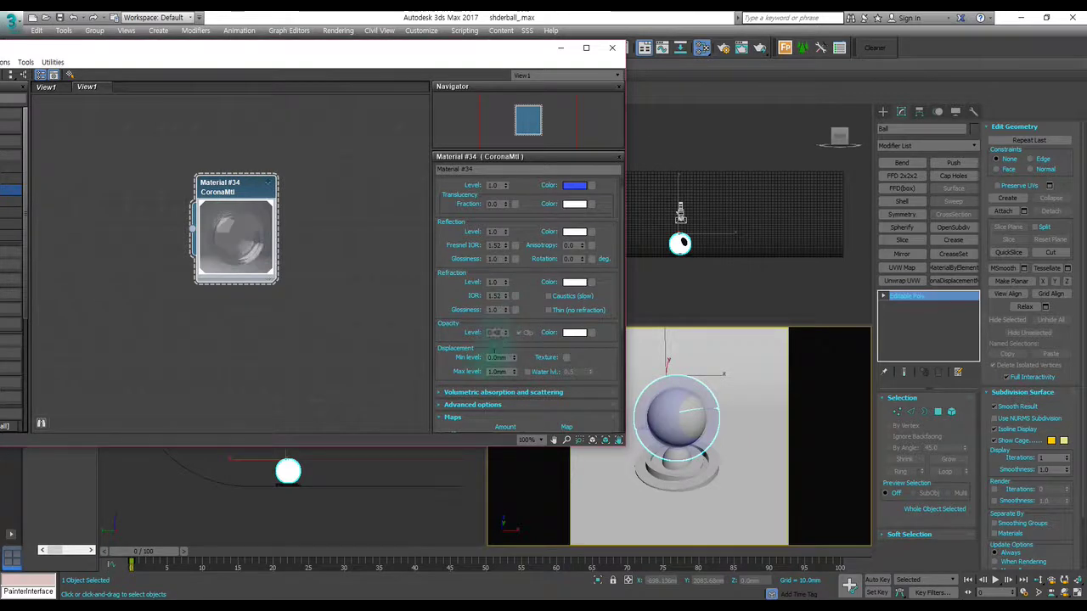
drag(505, 339, 505, 344)
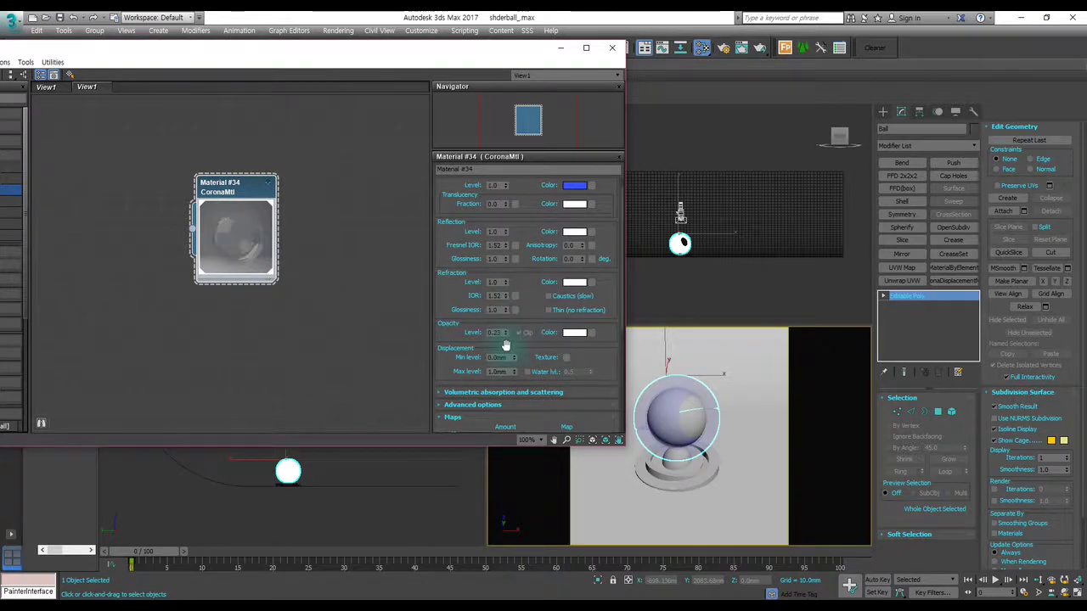
right_click(506, 335)
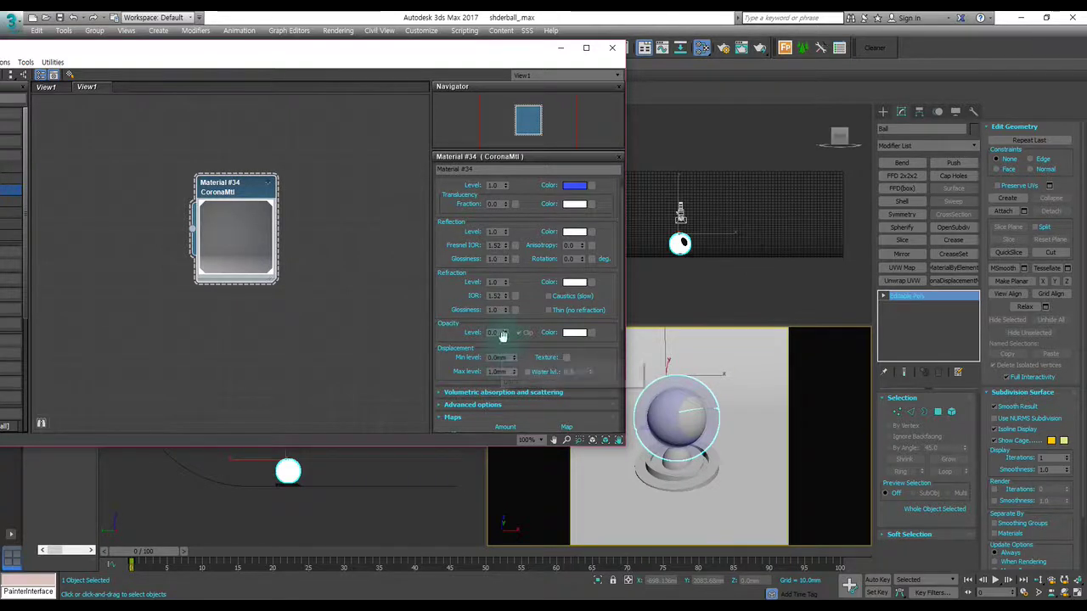
drag(508, 338, 508, 323)
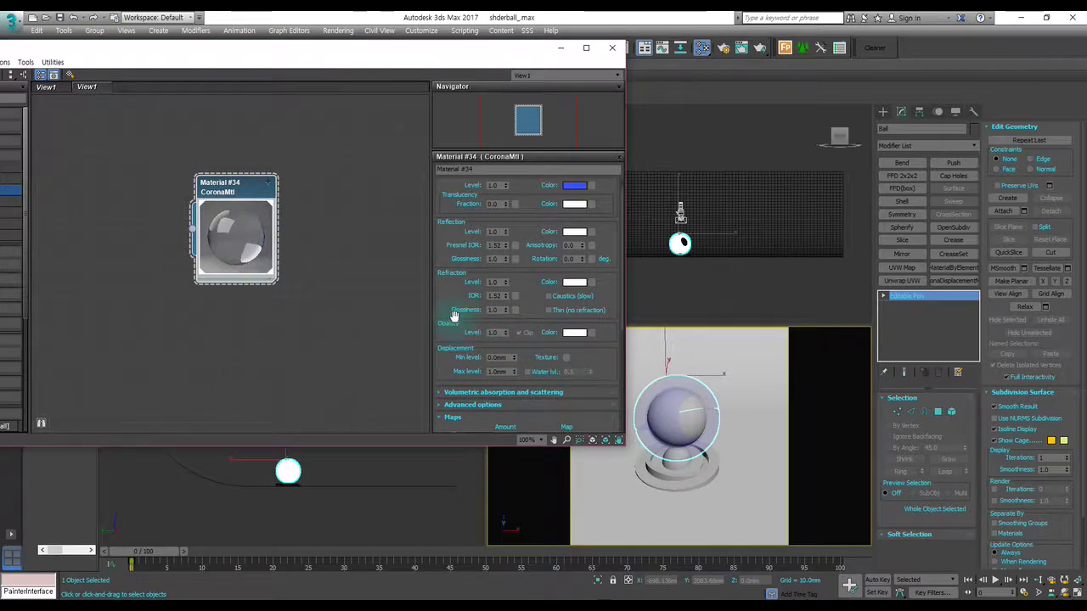
scroll(451, 326, down, 2)
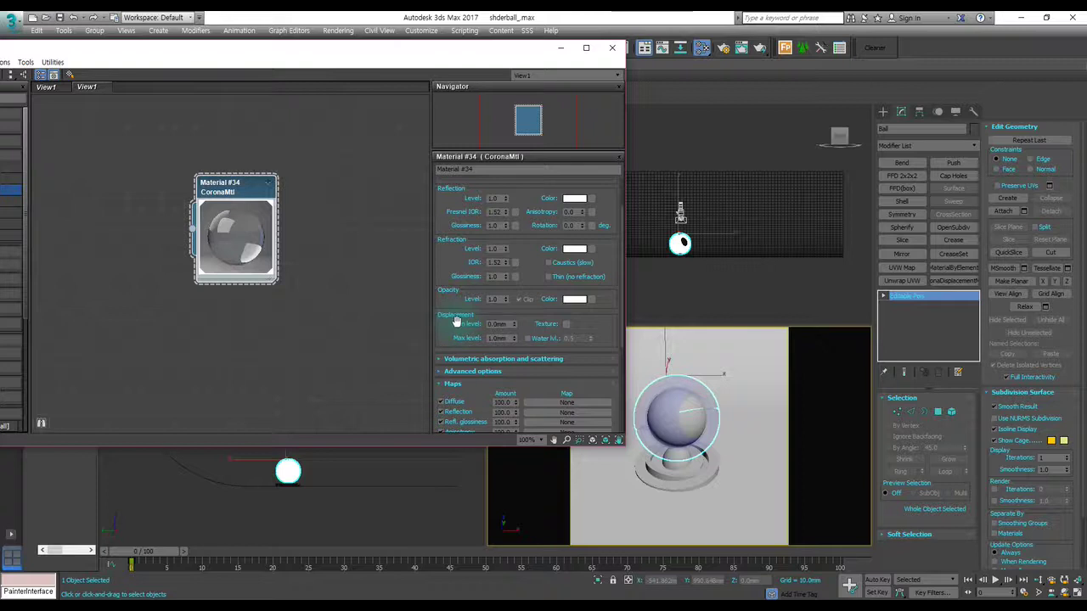
scroll(459, 327, down, 3)
scroll(459, 348, down, 2)
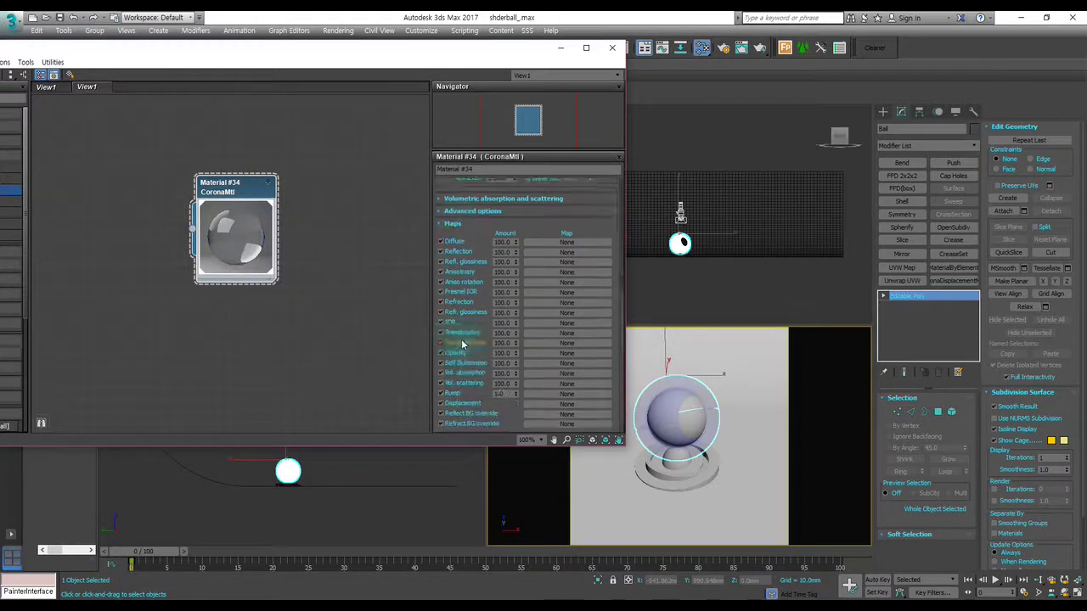
scroll(462, 395, up, 2)
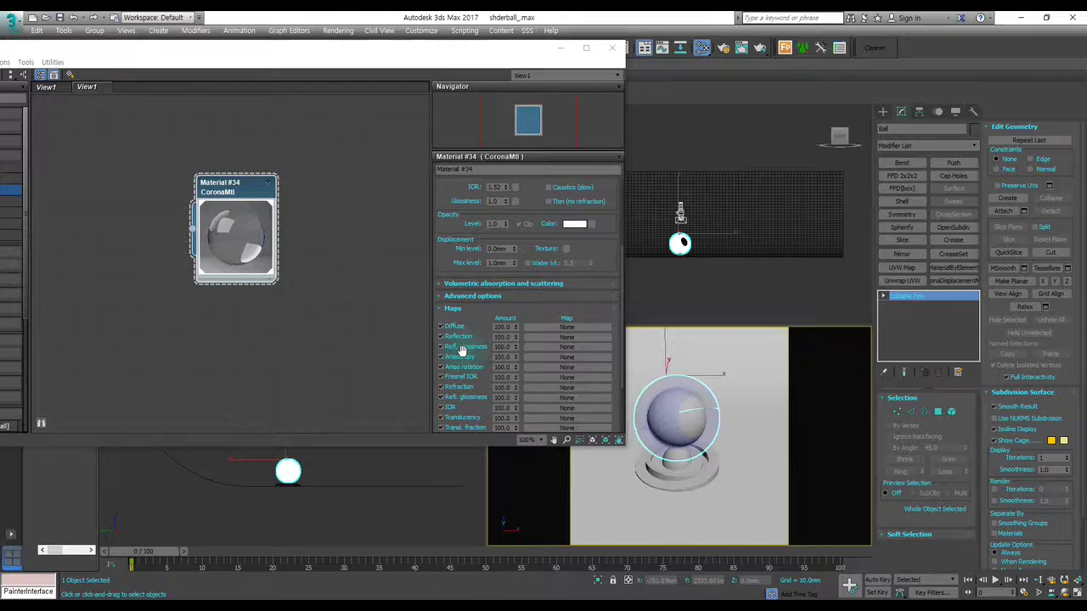
scroll(461, 353, up, 1)
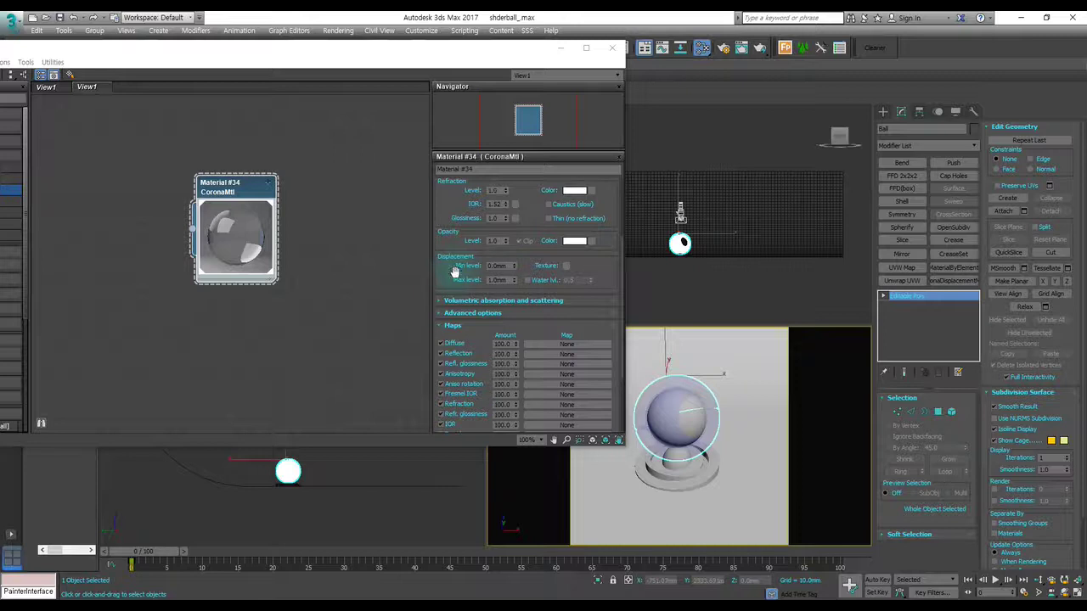
scroll(454, 271, up, 2)
scroll(455, 297, up, 3)
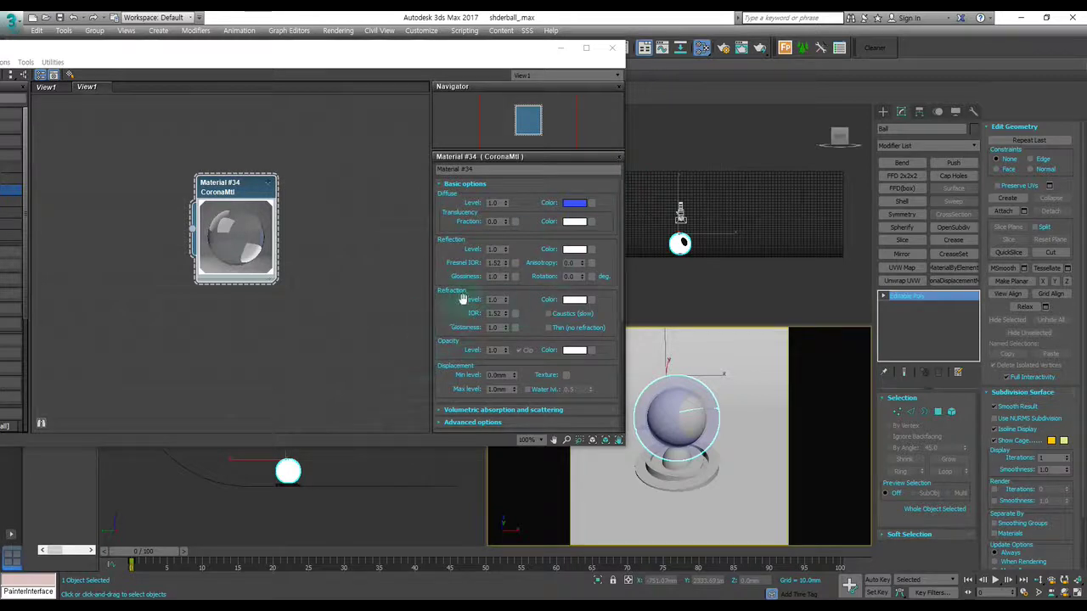
scroll(429, 339, down, 1)
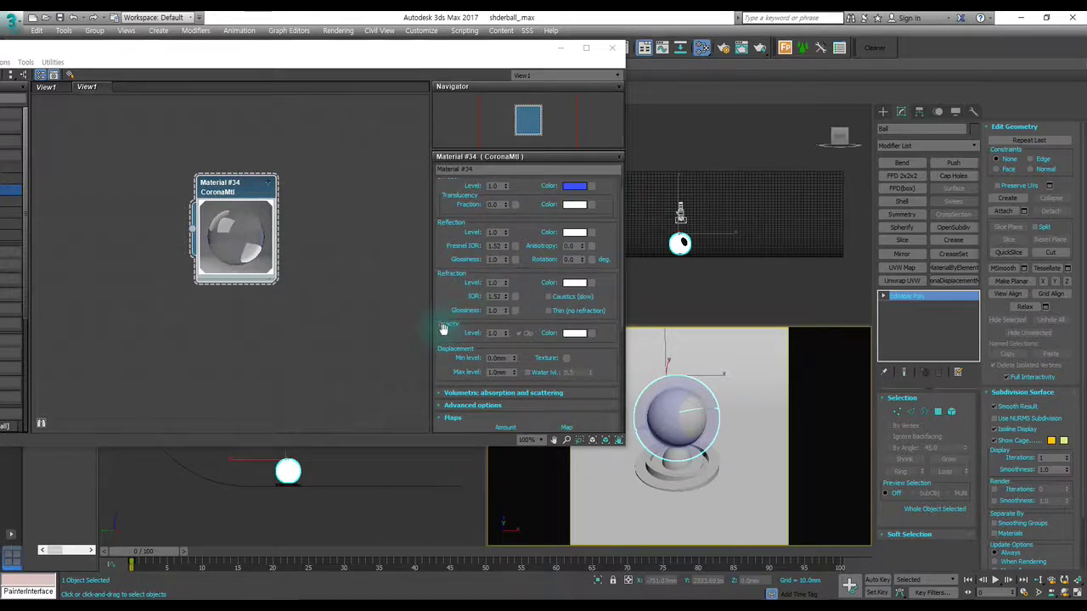
scroll(461, 303, down, 1)
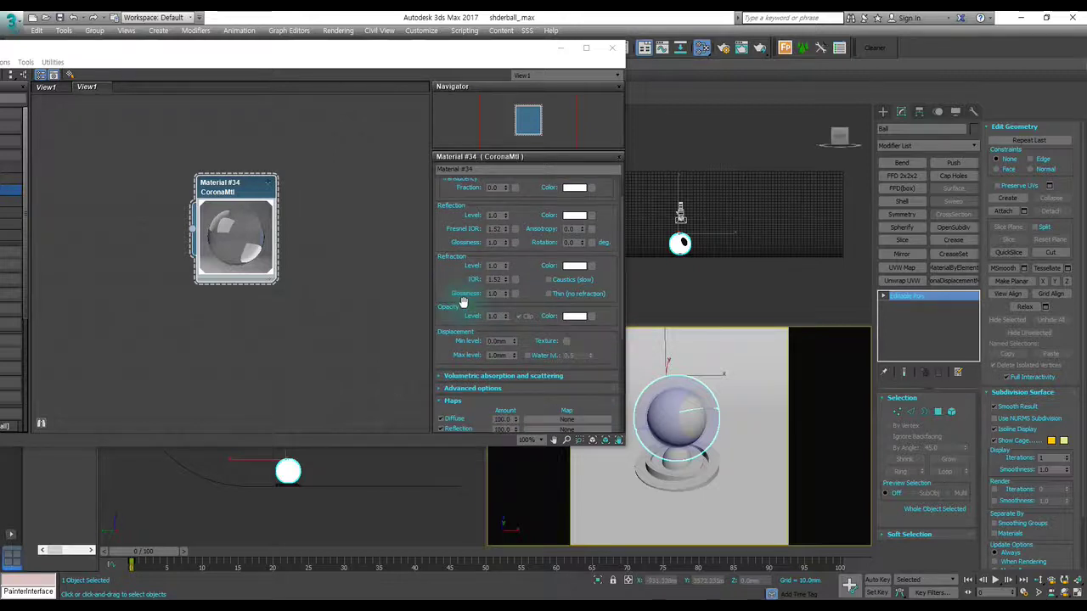
scroll(463, 303, down, 1)
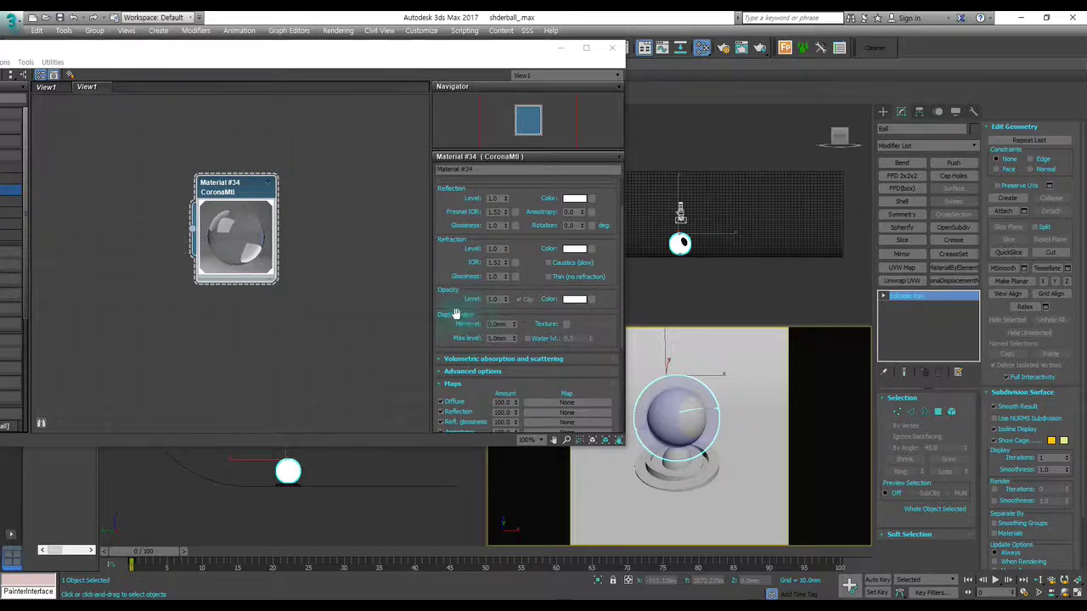
scroll(451, 295, up, 1)
scroll(452, 295, up, 2)
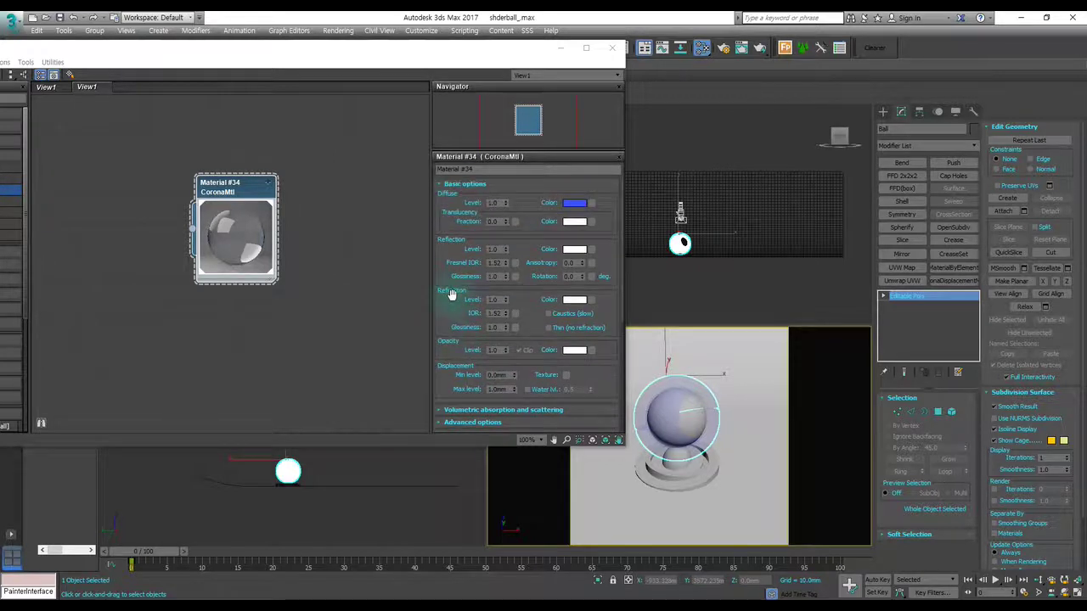
scroll(452, 295, down, 4)
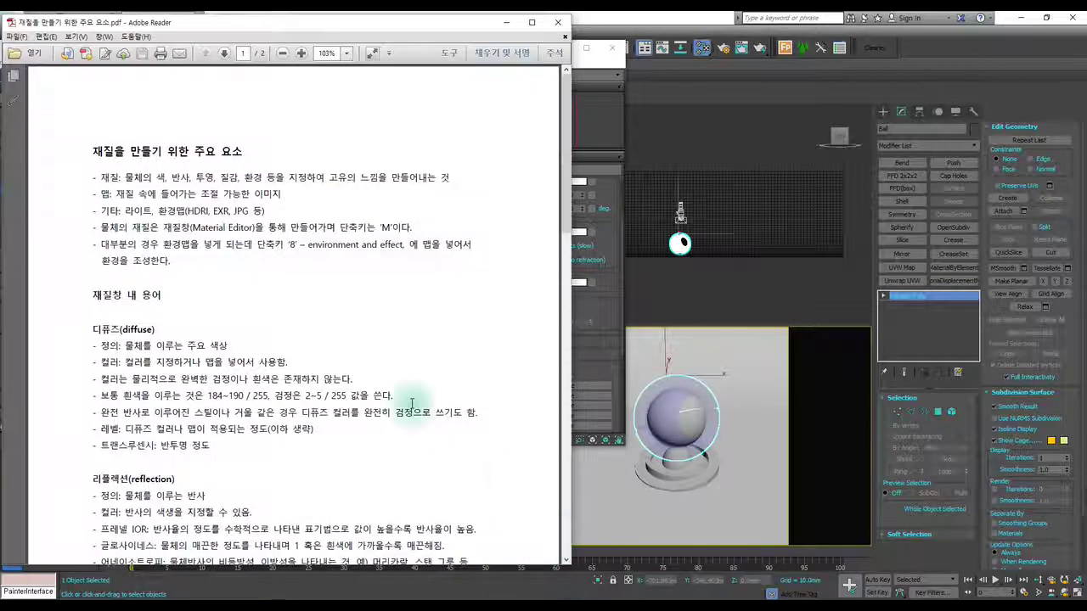
Maximize the Korean material-terms notes at Fit Page, review pages 1 and 2, then minimize Reader.
click(532, 24)
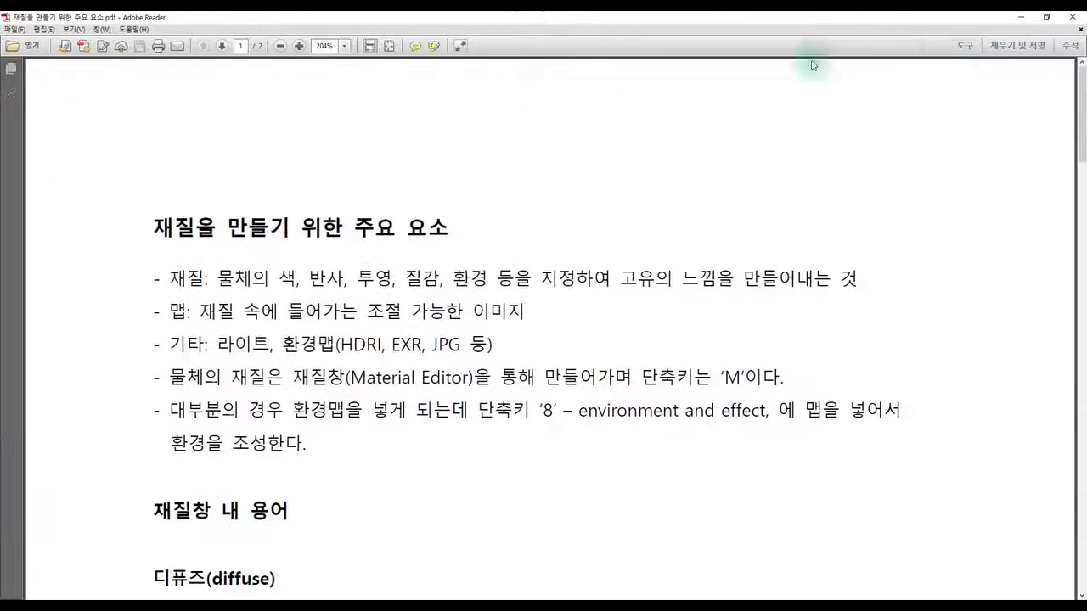
click(390, 47)
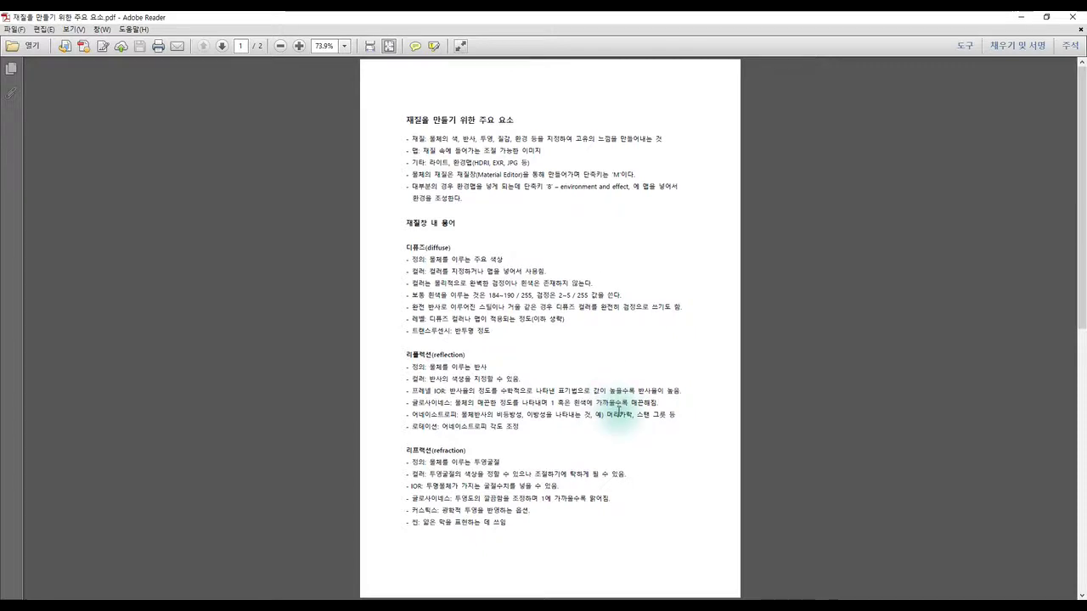
scroll(619, 425, down, 10)
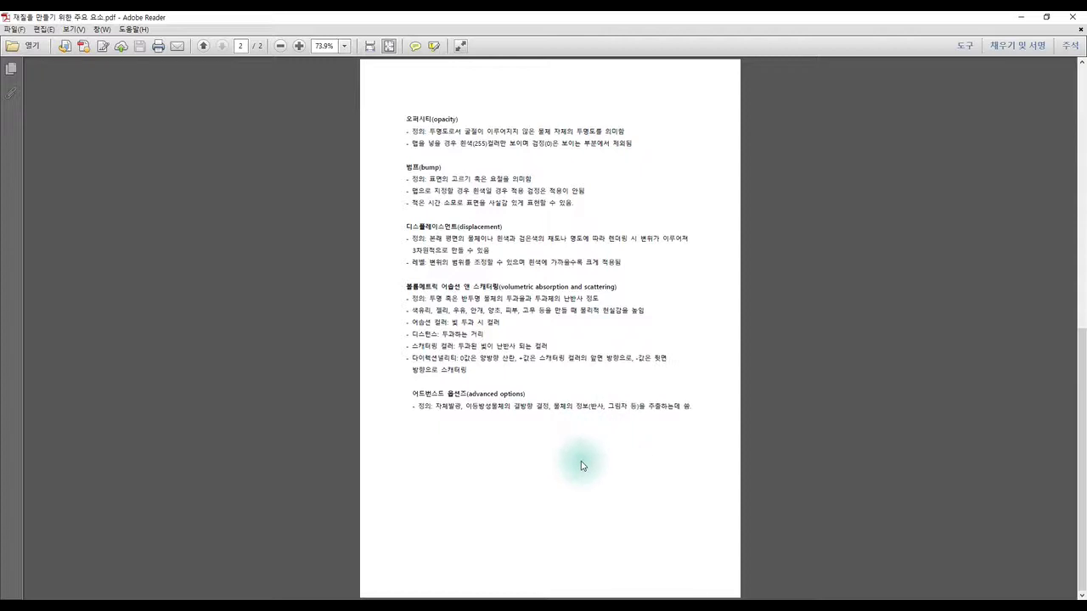
scroll(582, 464, up, 5)
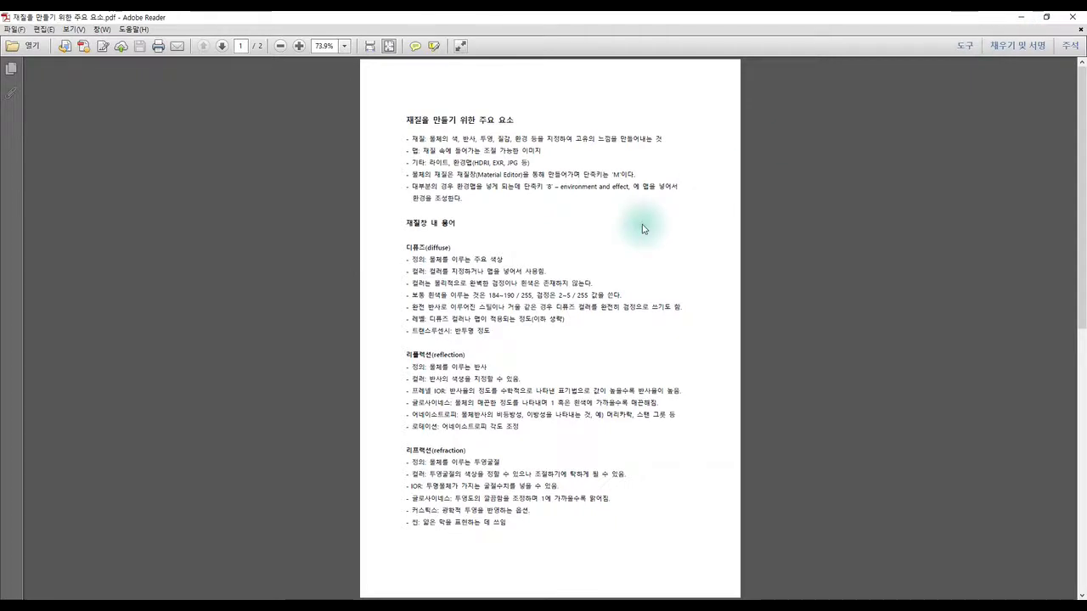
click(1021, 17)
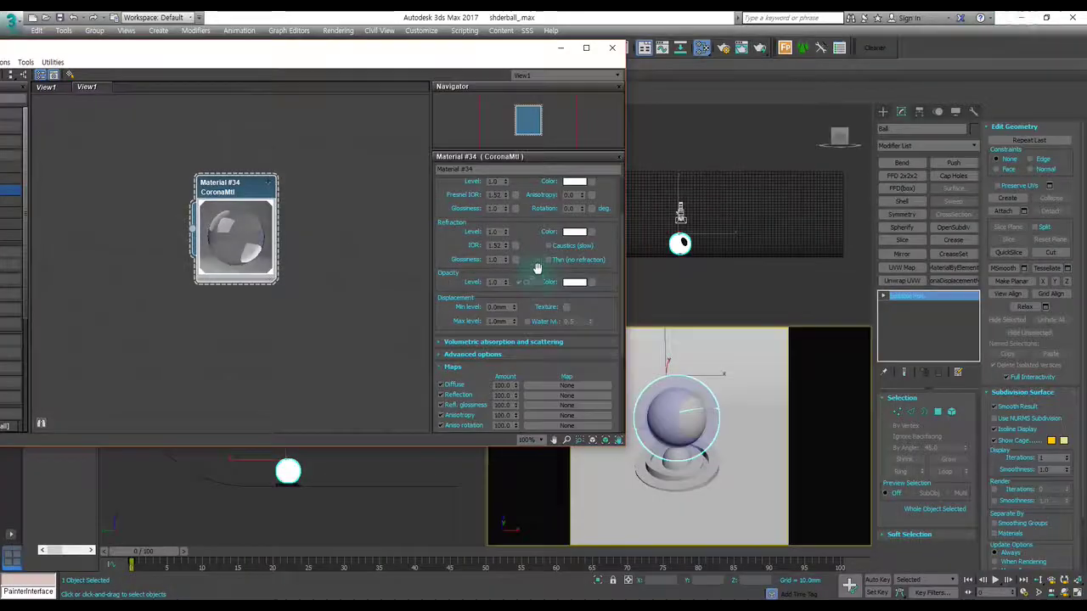